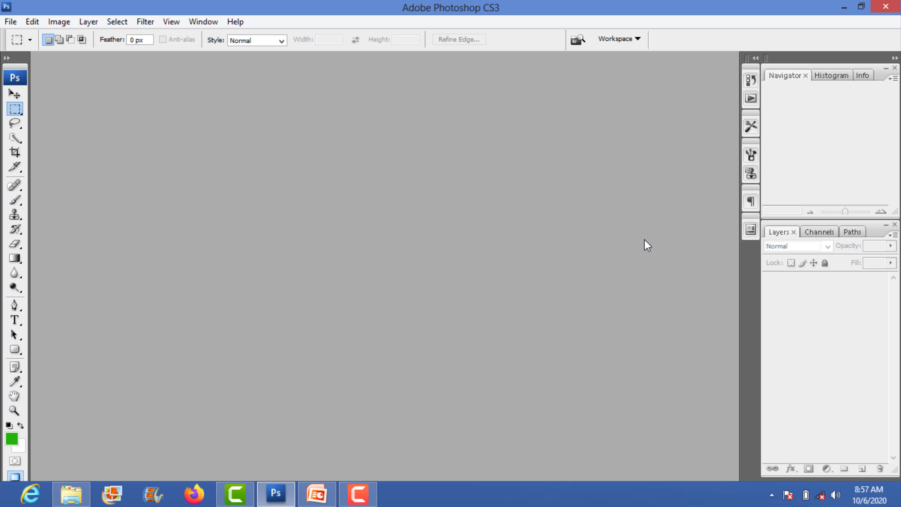
Create a 24 × 24 inch, 300 pixels/inch document and convert its Background to Layer 0
key("ctrl+n")
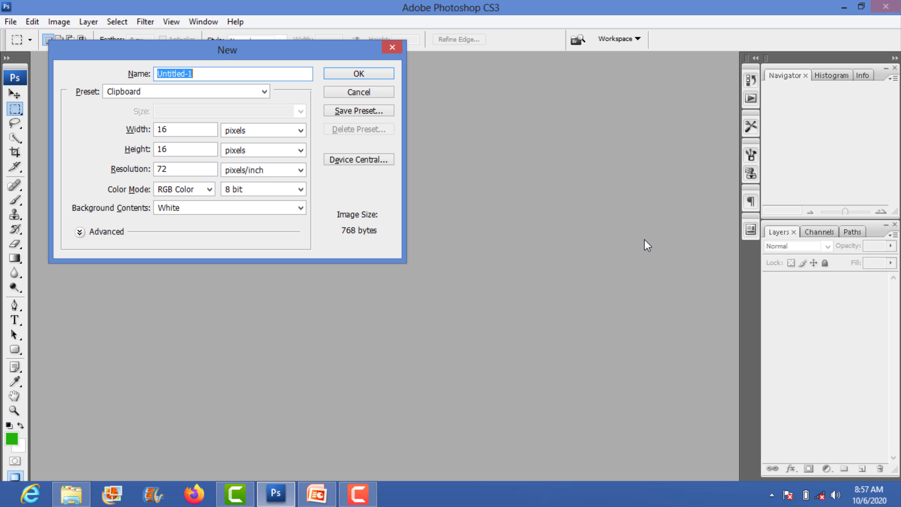
left_click(235, 131)
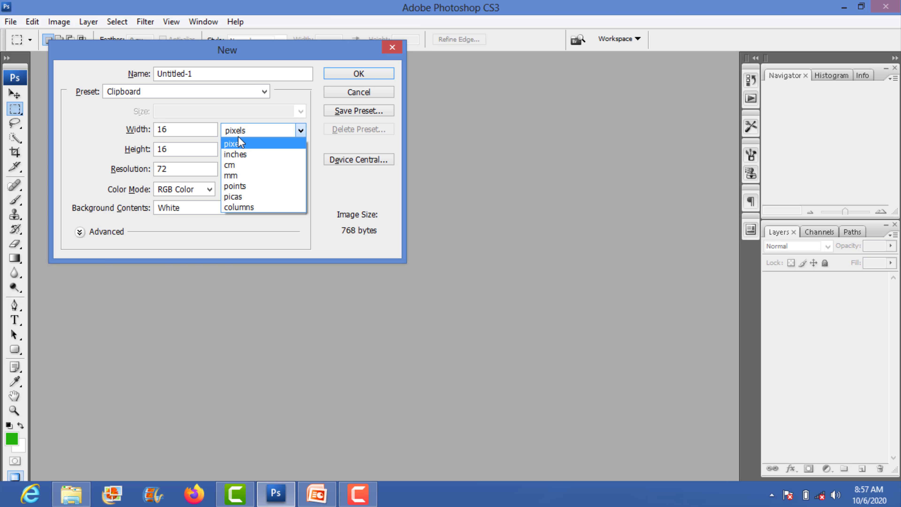
left_click(240, 154)
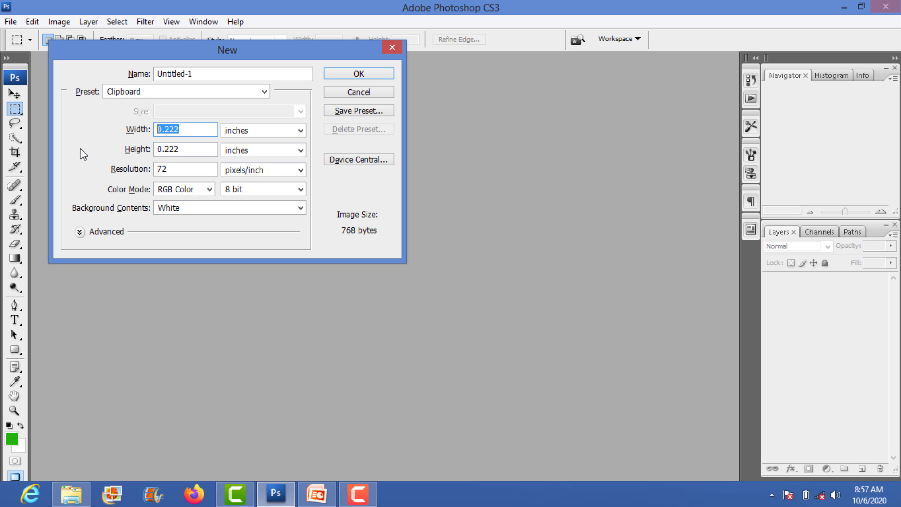
type("24")
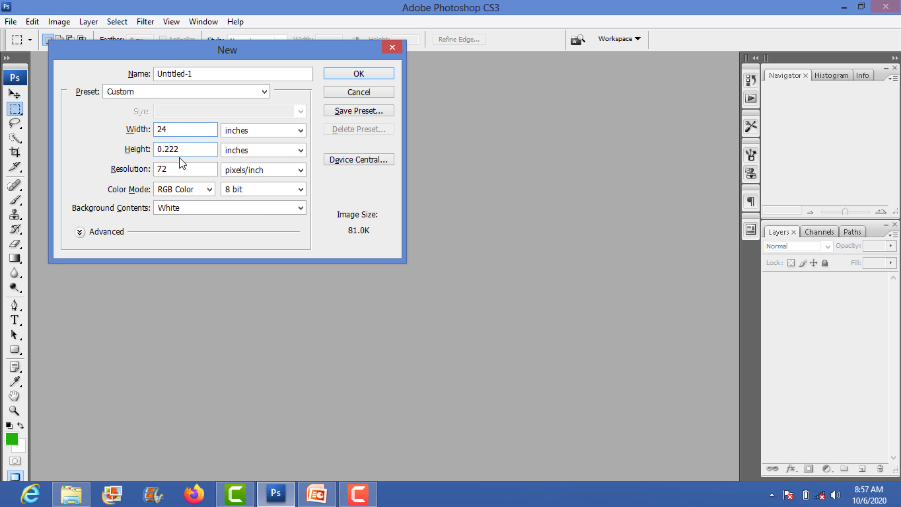
key("Tab")
type("24")
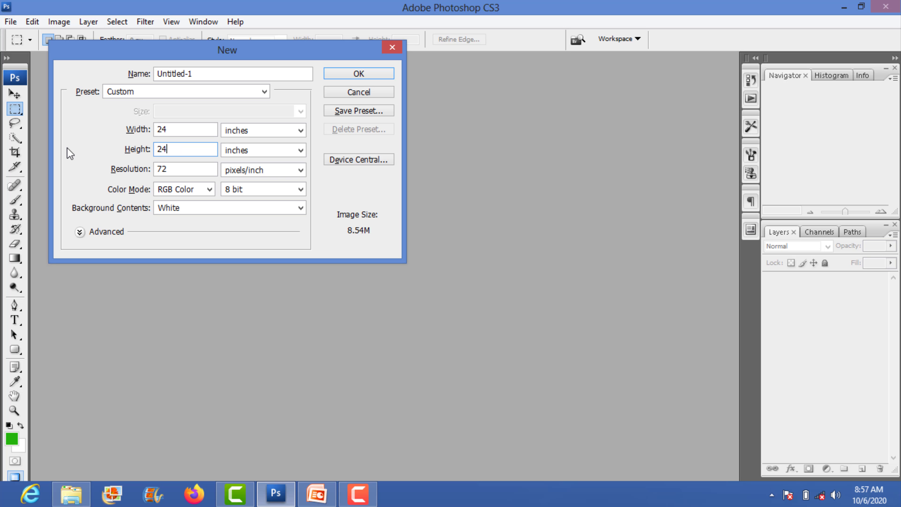
key("Tab")
type("3")
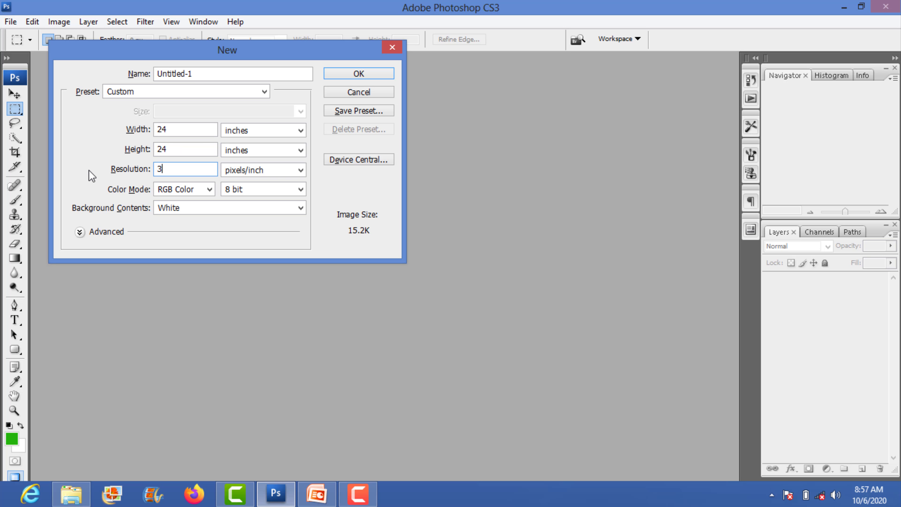
type("00")
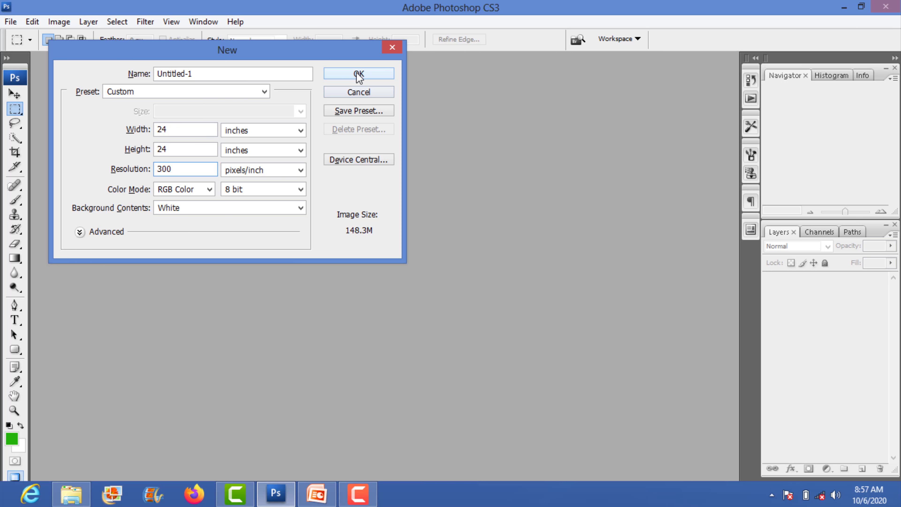
left_click(357, 73)
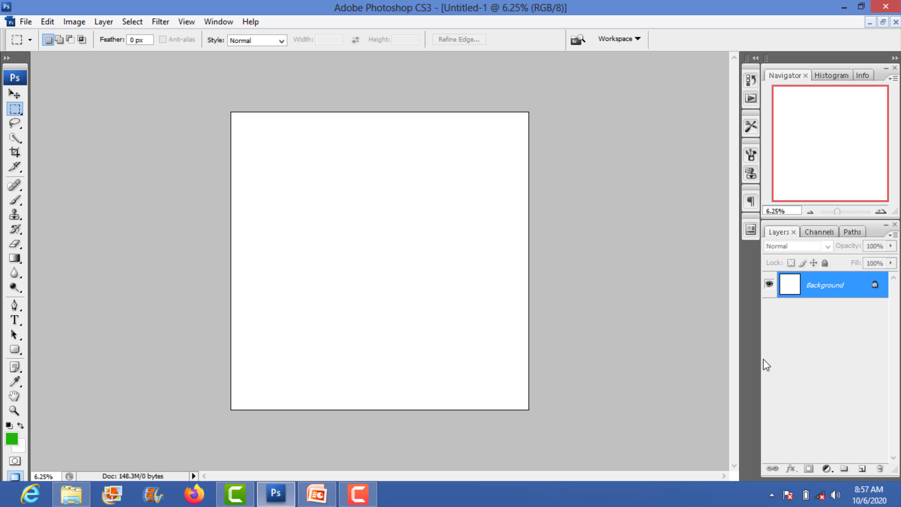
double_click(826, 286)
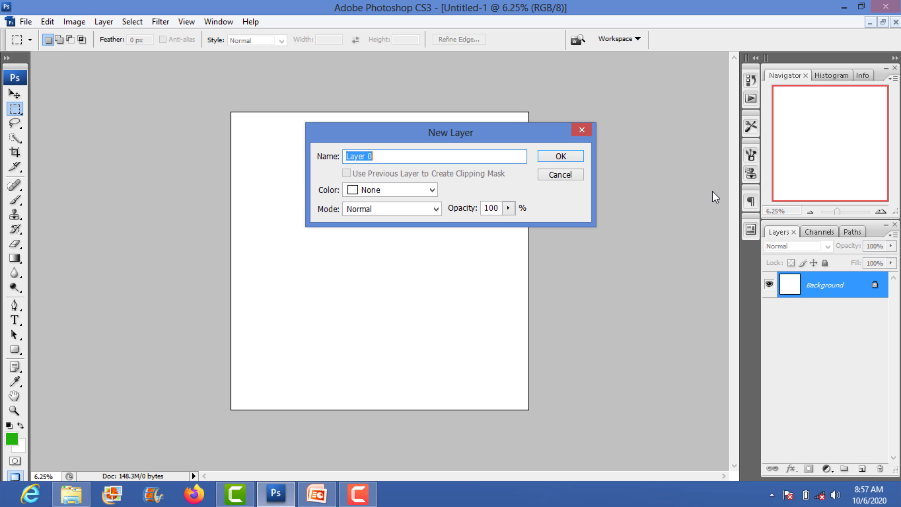
left_click(564, 156)
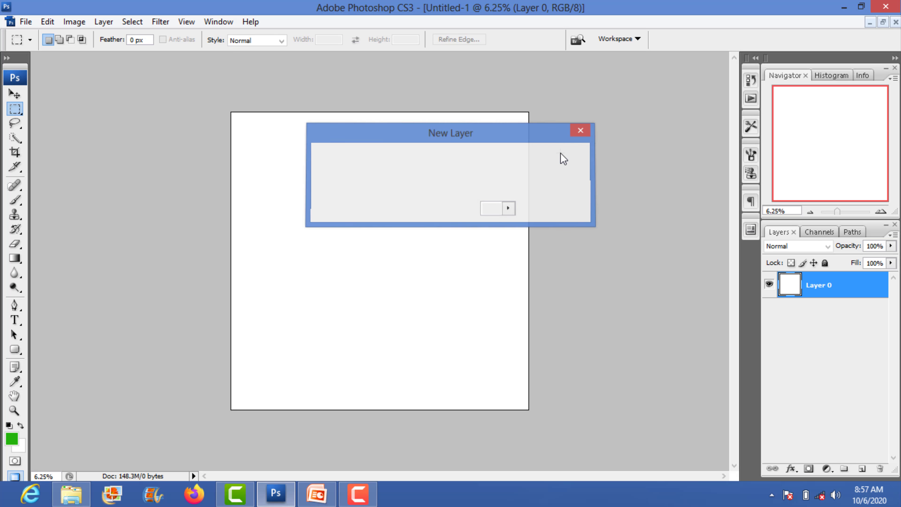
Show rulers and drag a vertical and a horizontal guide crossing at the canvas centre
left_click(11, 95)
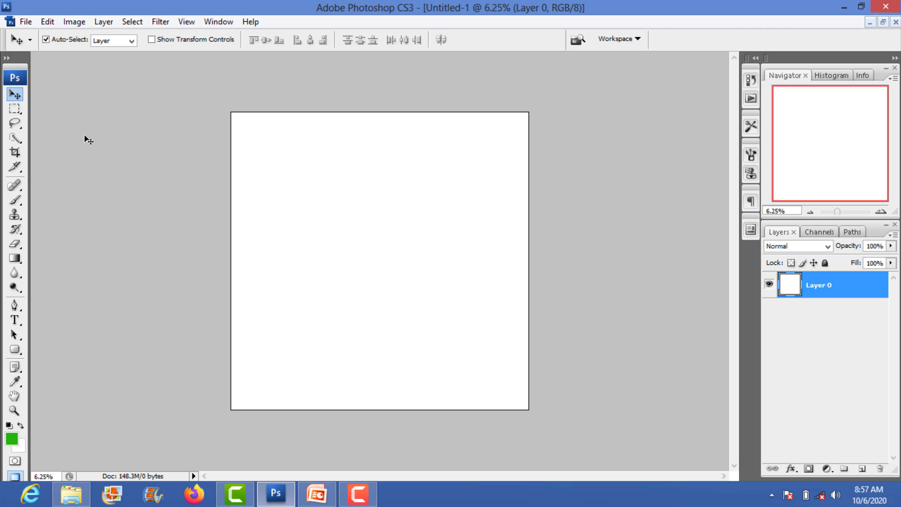
key("ctrl+r")
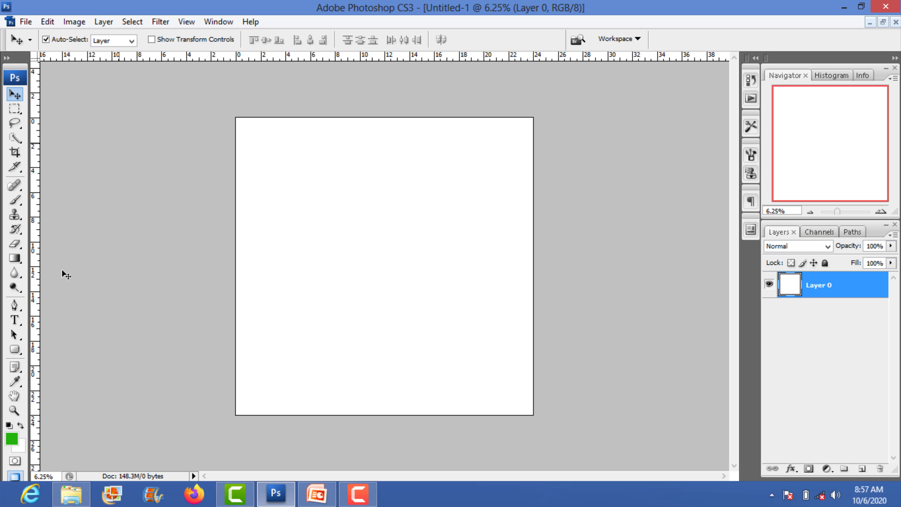
left_click_drag(34, 283, 387, 320)
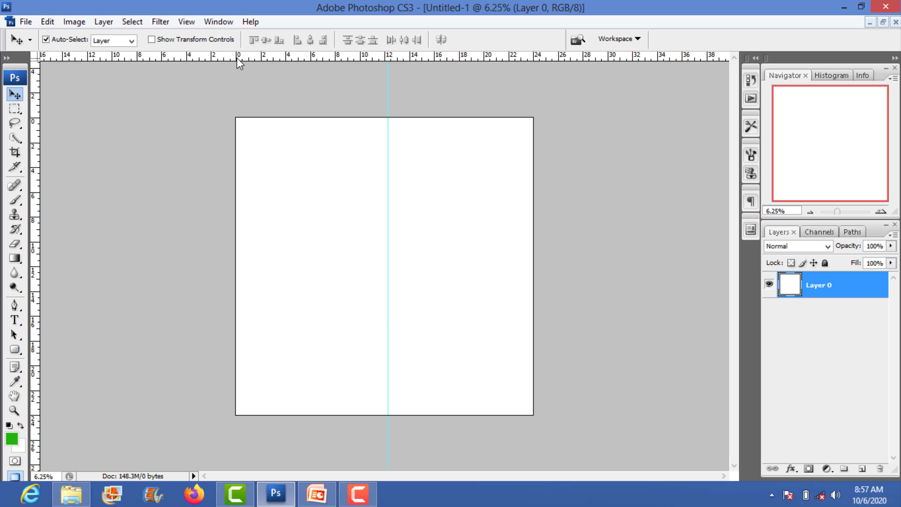
mouse_move(237, 57)
left_mouse_down()
mouse_move(243, 286)
mouse_move(244, 268)
left_mouse_up()
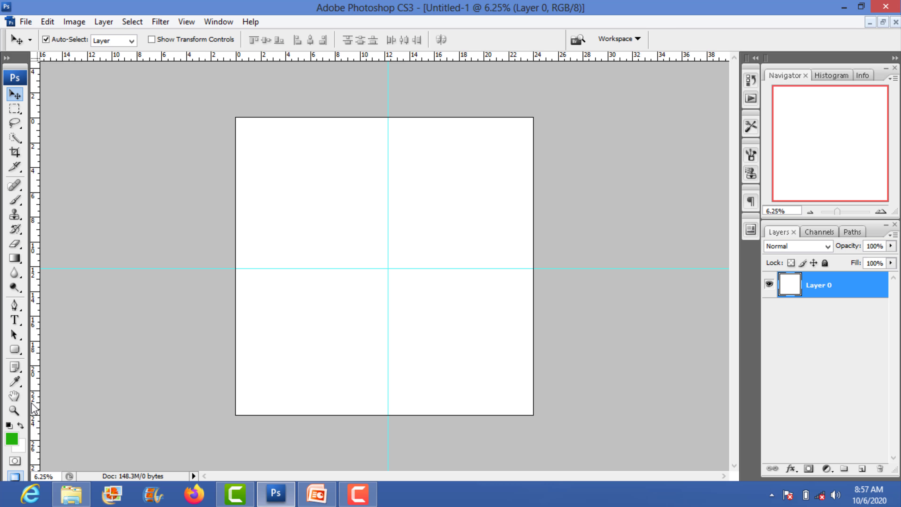
key("m")
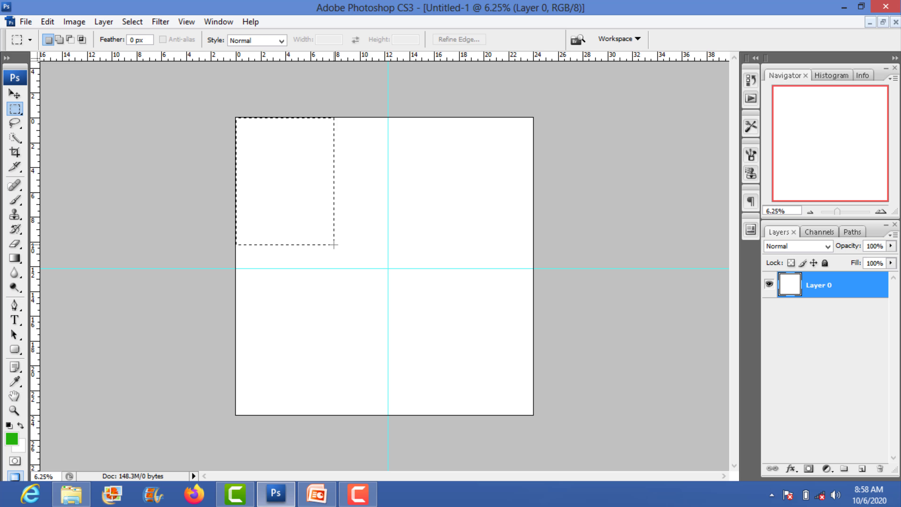
Fill the top-left quadrant on new Layer 1 and give it a red Color Overlay
mouse_move(264, 162)
left_mouse_down()
mouse_move(369, 263)
mouse_move(387, 268)
left_mouse_up()
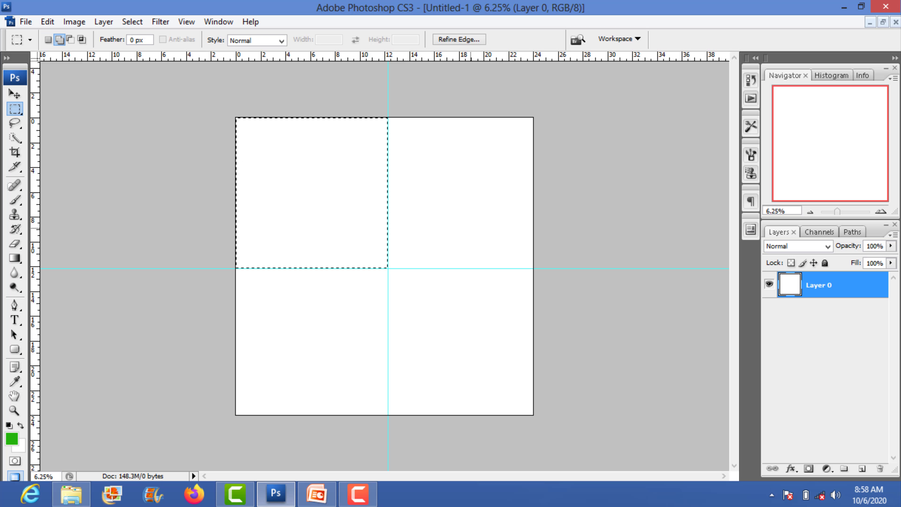
key("ctrl+shift+n")
key("Return")
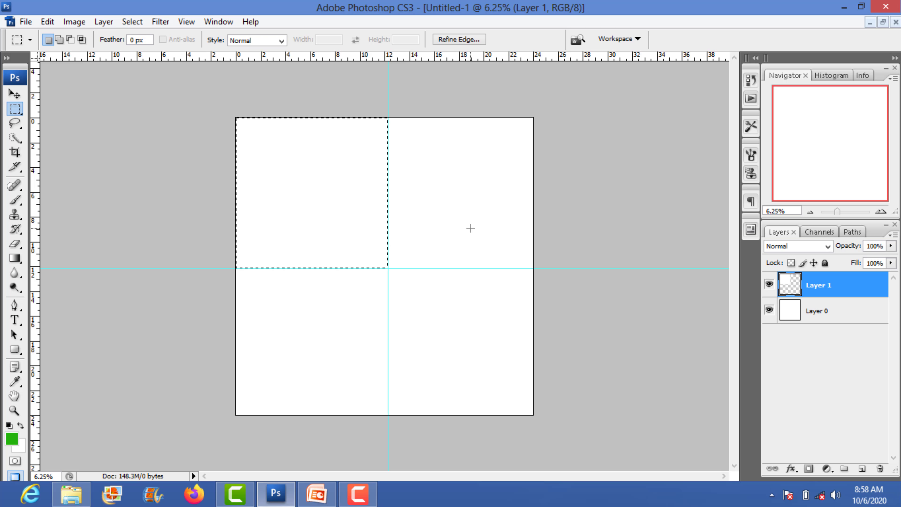
left_click(469, 229)
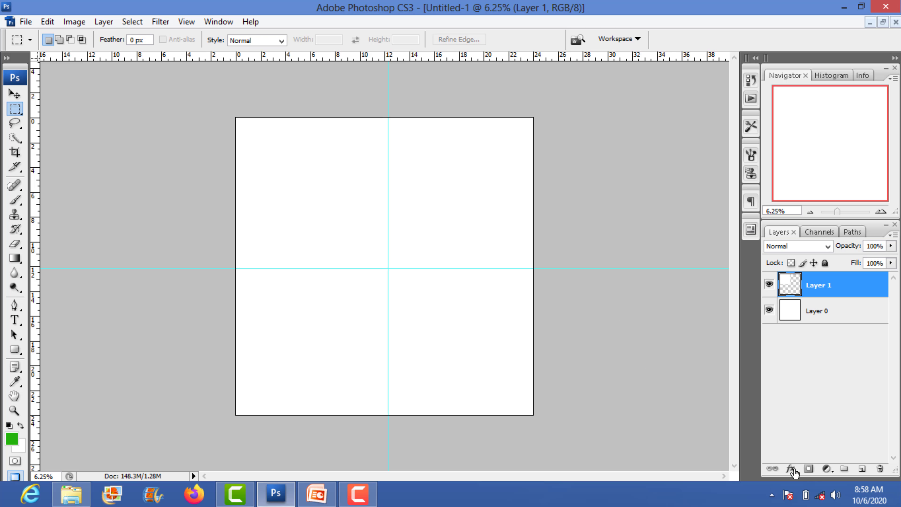
left_click(790, 468)
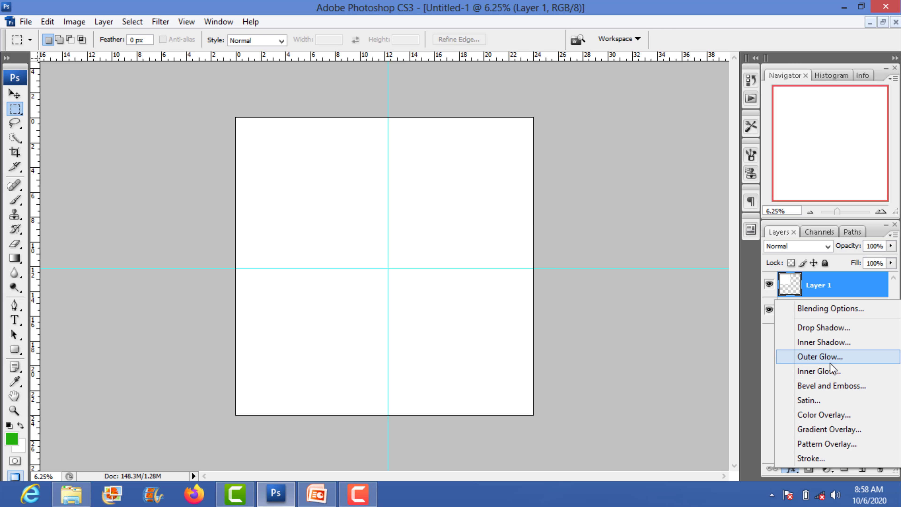
left_click(823, 414)
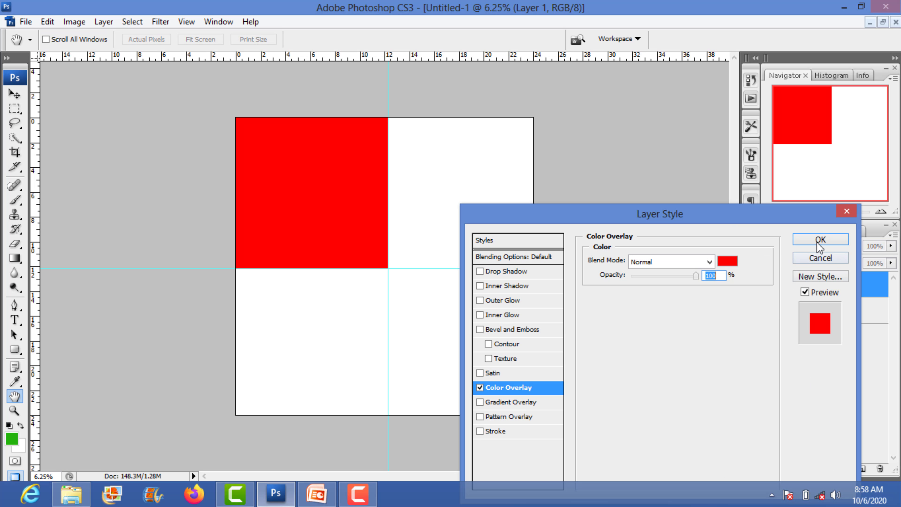
left_click(821, 241)
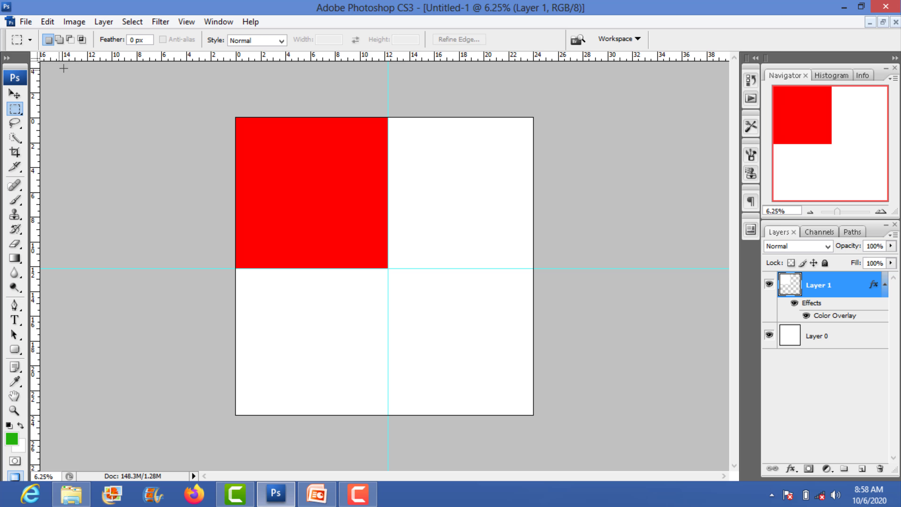
left_click(13, 95)
left_click(123, 141)
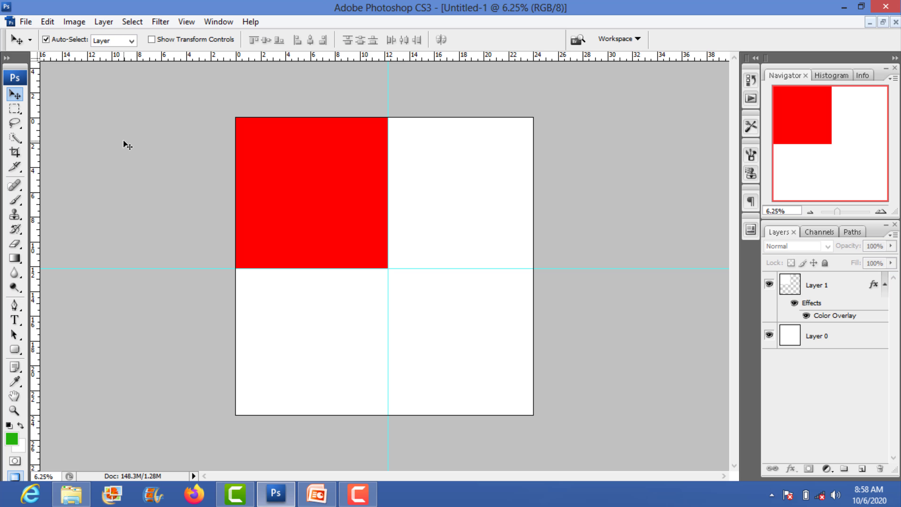
key("m")
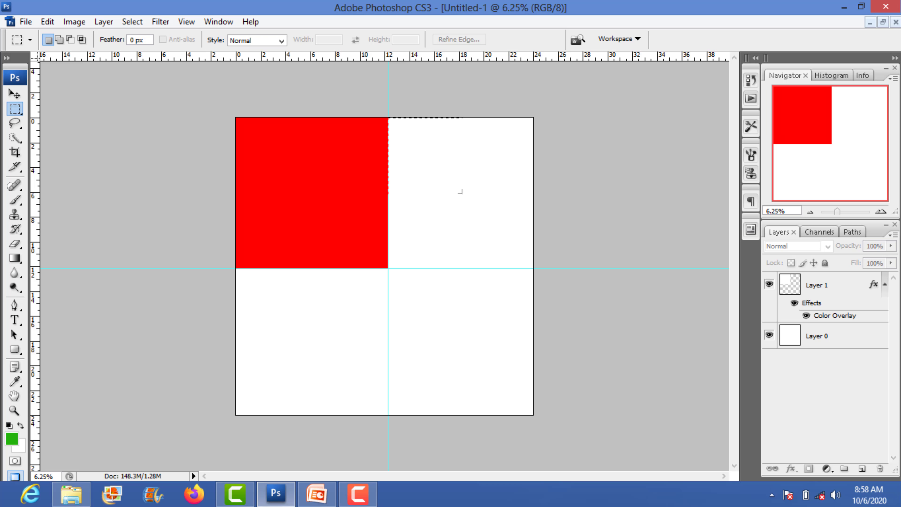
Select the top-right quadrant on new Layer 2 and give it a green Color Overlay
left_click_drag(460, 192, 546, 249)
key("ctrl+shift+n")
key("Return")
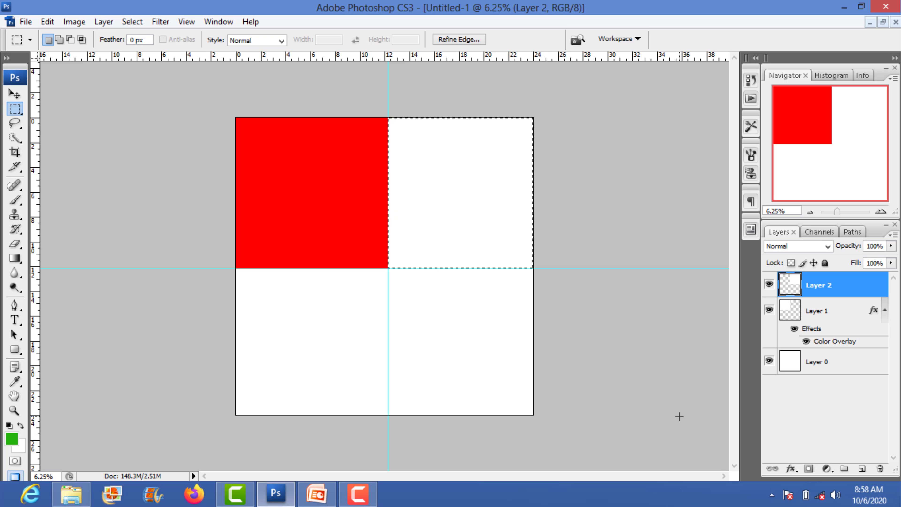
left_click(790, 469)
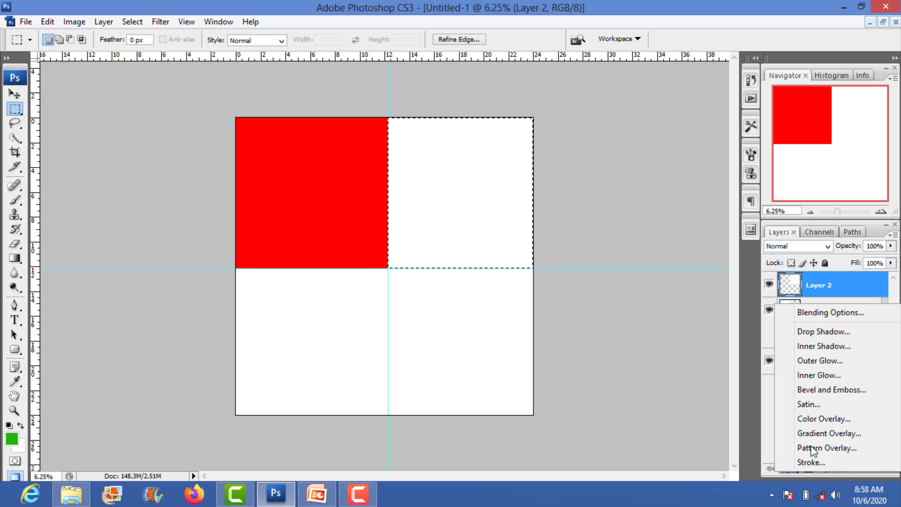
left_click(824, 418)
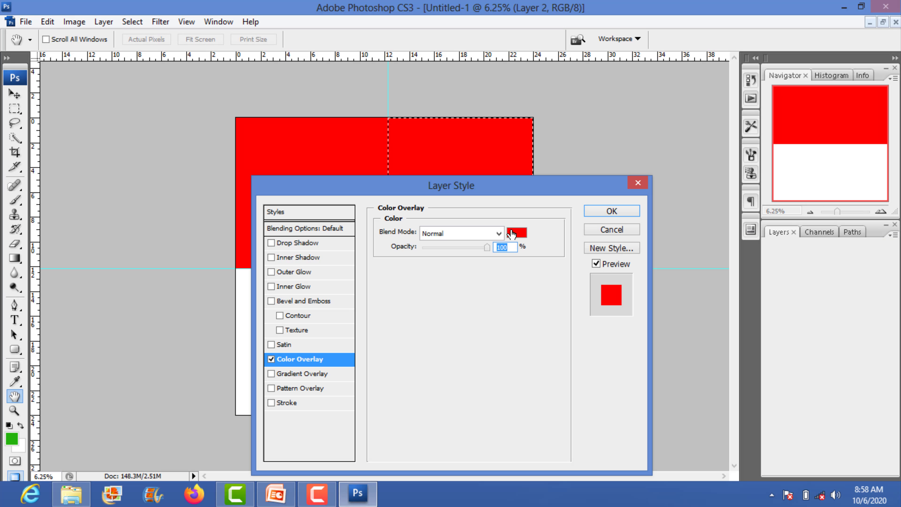
left_click(511, 233)
left_click(16, 440)
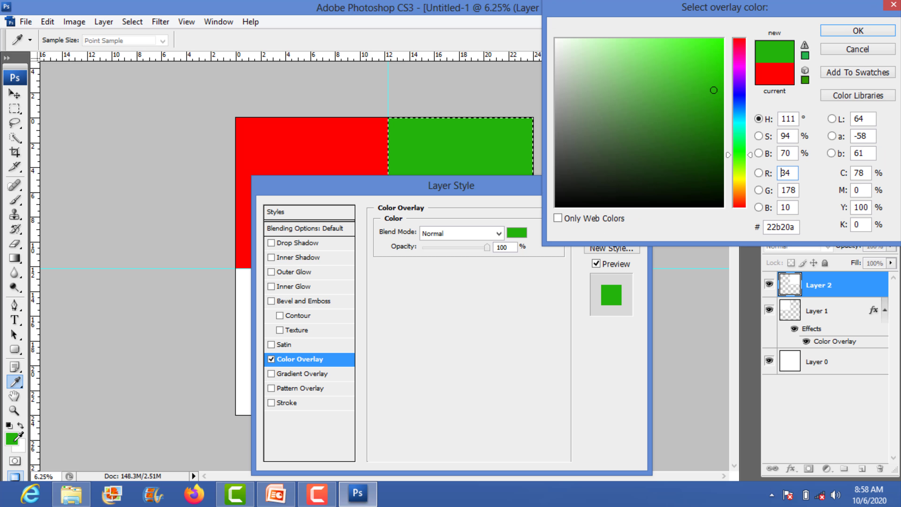
left_click(857, 31)
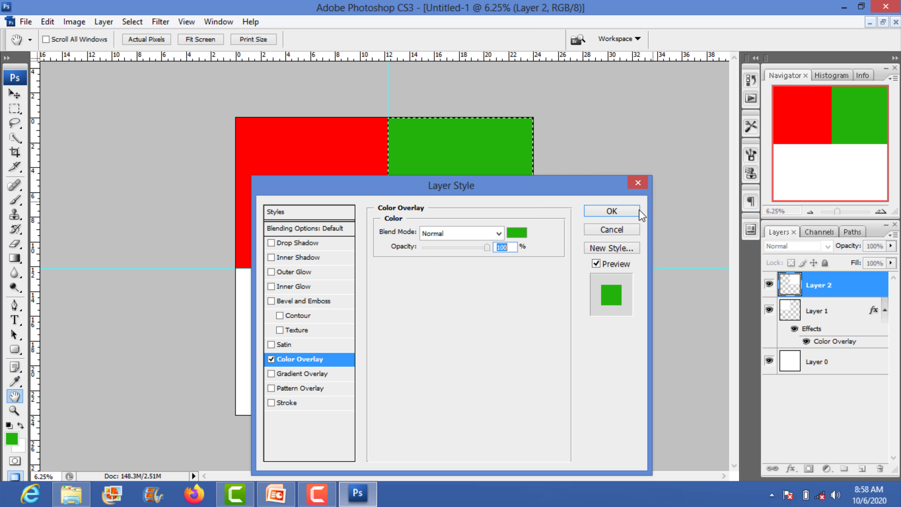
left_click(637, 212)
key("ctrl+d")
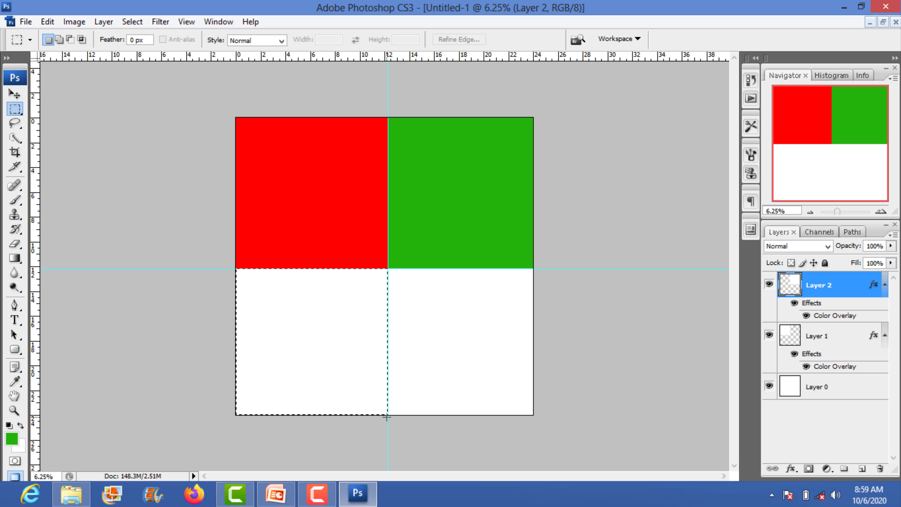
Fill the lower-left quadrant on a new Layer 3 and add a magenta Color Overlay
left_click_drag(253, 298, 387, 414)
key("ctrl+shift+n")
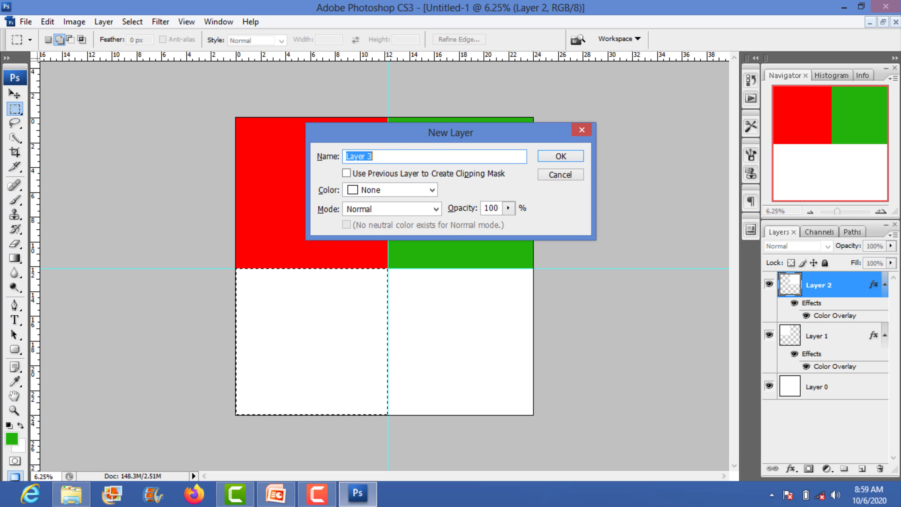
key("Return")
key("ctrl+BackSpace")
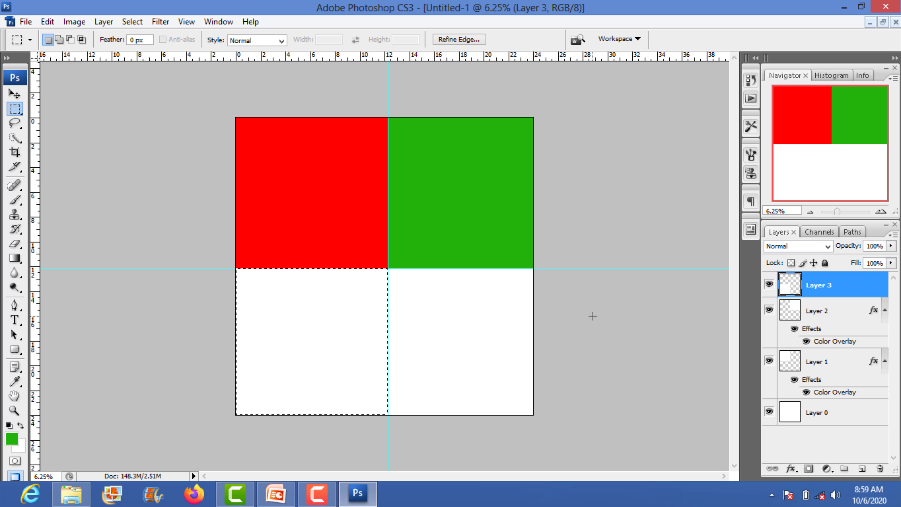
key("ctrl+d")
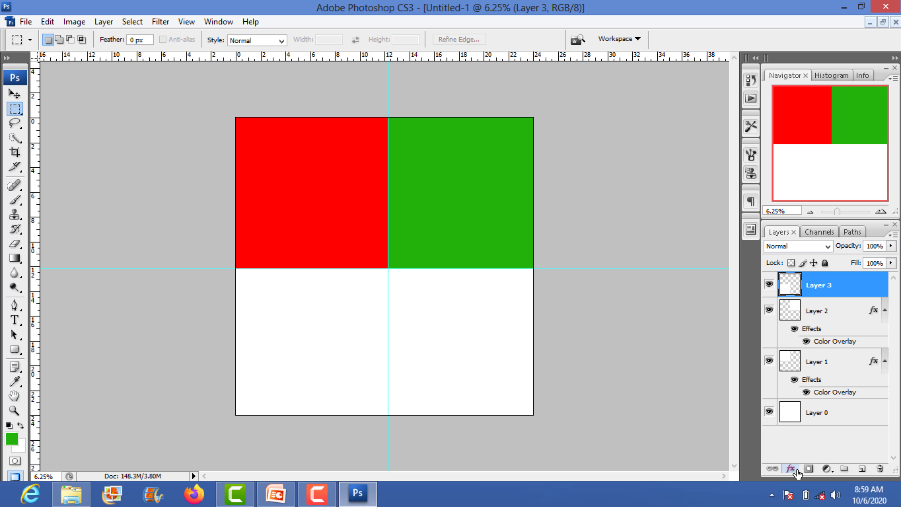
left_click(794, 468)
left_click(822, 415)
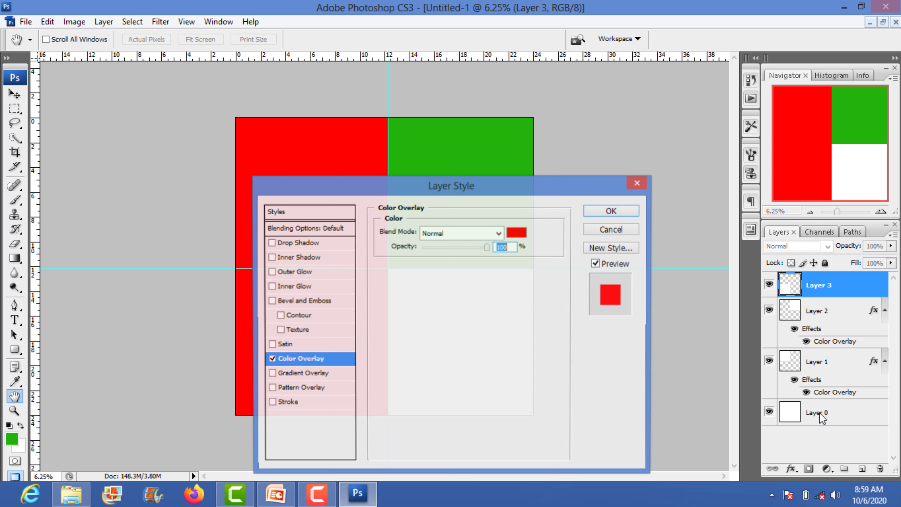
left_click(517, 233)
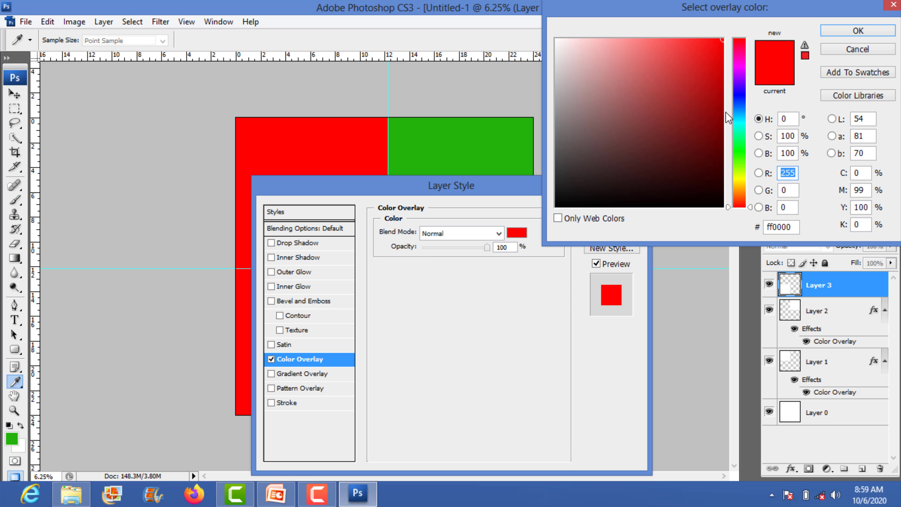
left_click(741, 69)
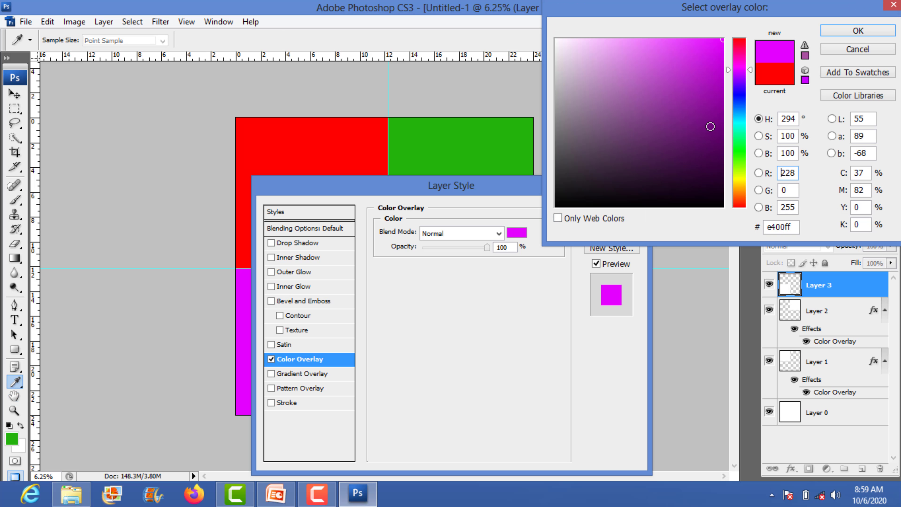
left_click_drag(716, 119, 718, 75)
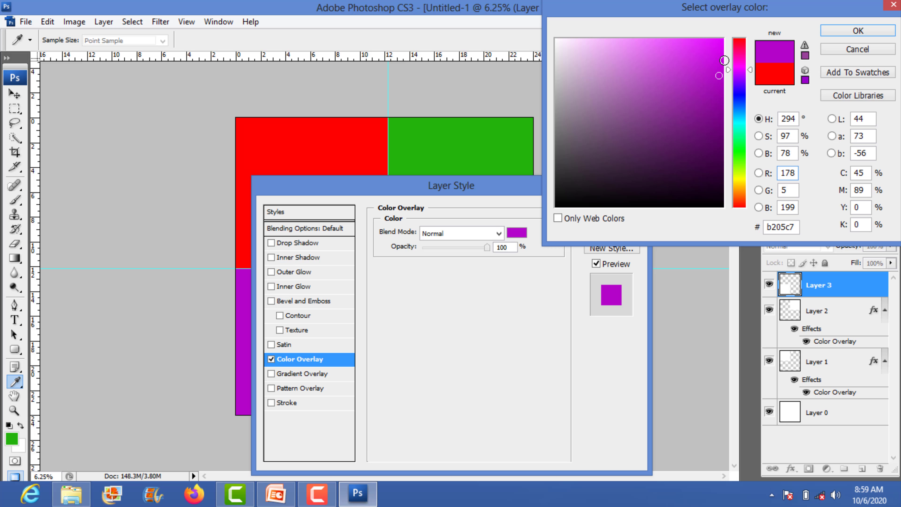
left_click(719, 50)
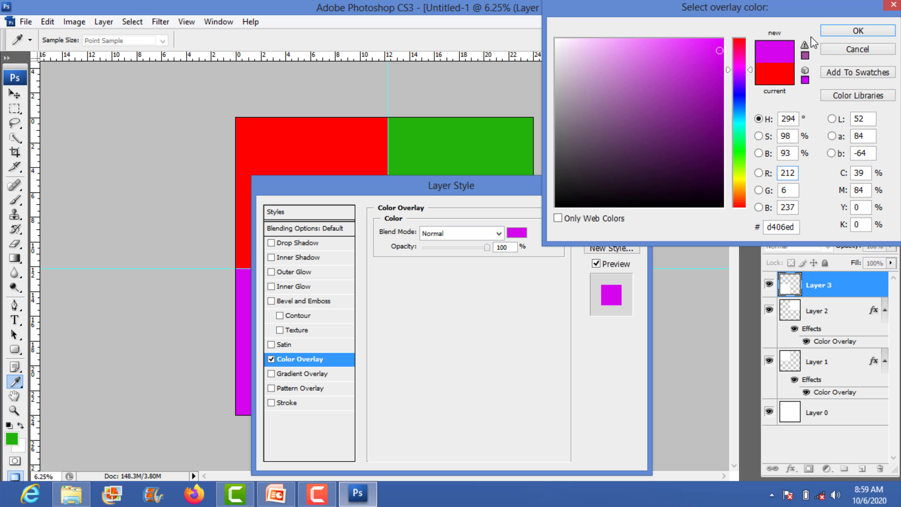
left_click(833, 31)
left_click(629, 213)
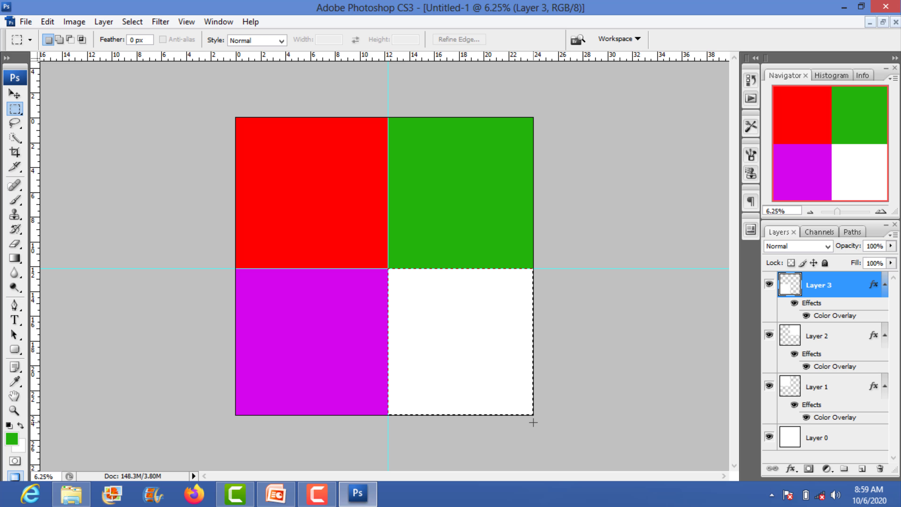
Select the lower-right quadrant and add a new empty Layer 4
left_click_drag(400, 291, 533, 414)
key("ctrl+shift+n")
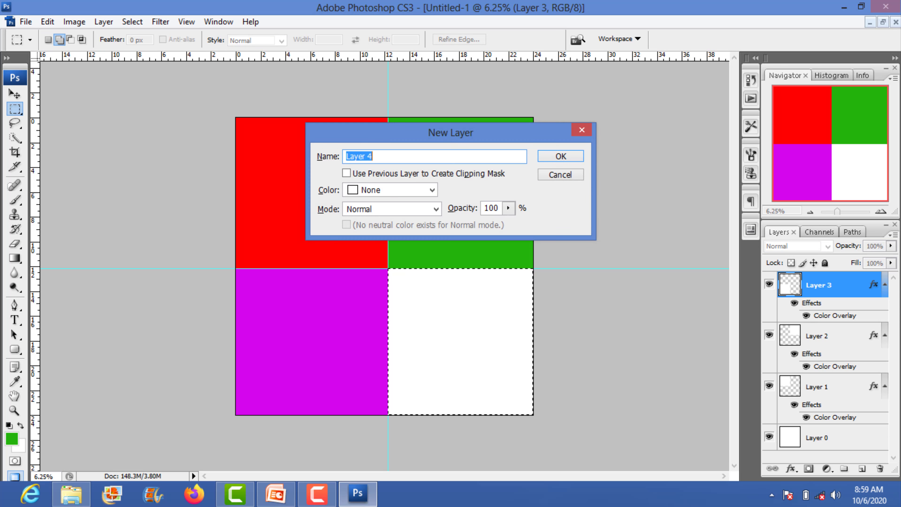
key("Return")
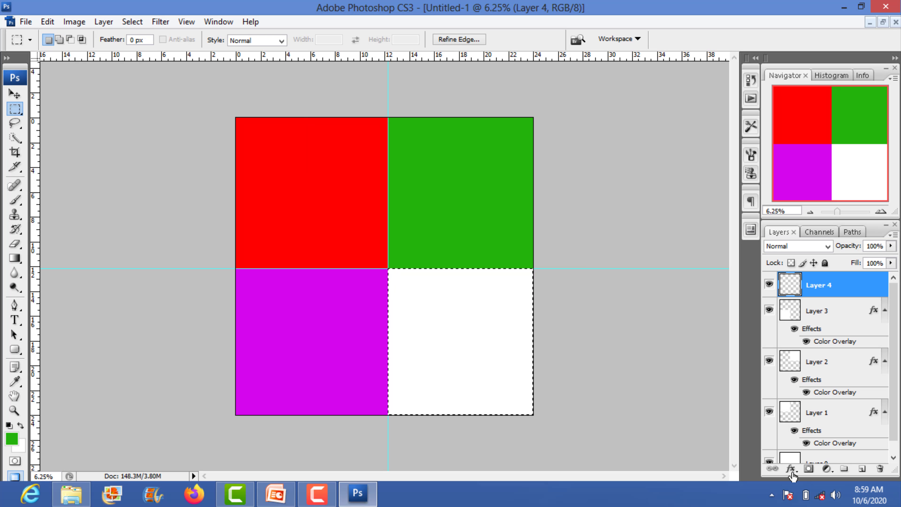
Give Layer 4 a yellow (ffea00) Color Overlay and clear the selection
left_click(790, 468)
left_click(810, 418)
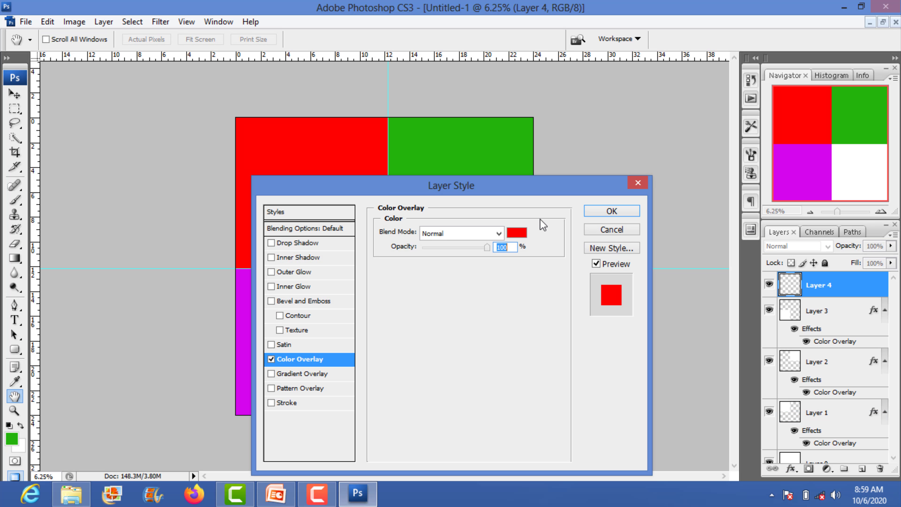
left_click(514, 233)
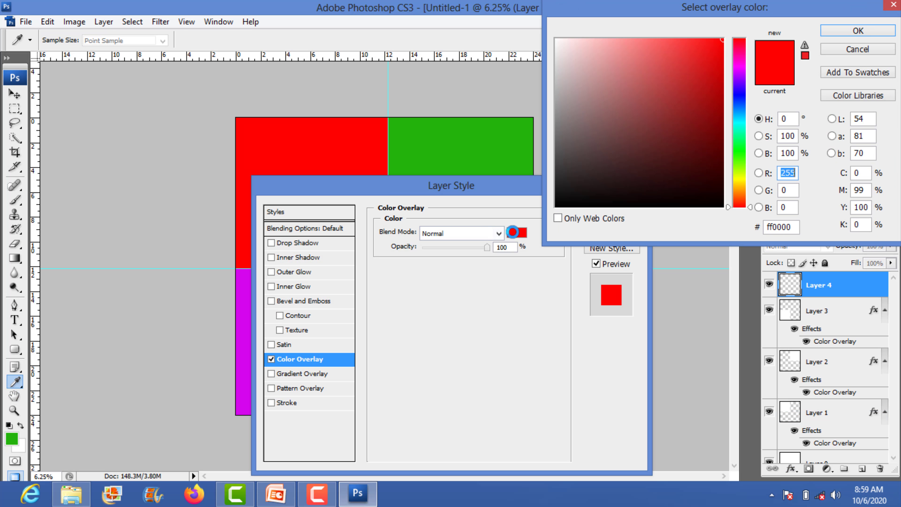
left_click(739, 181)
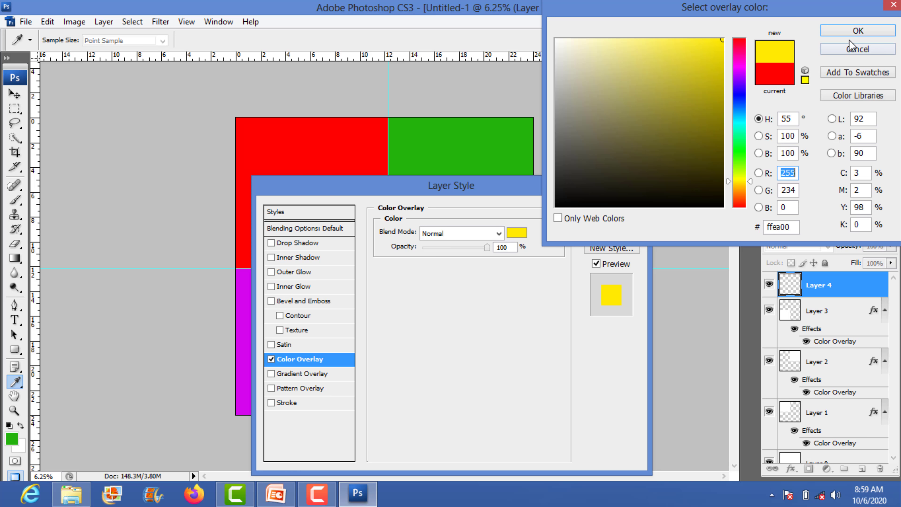
left_click(855, 33)
mouse_move(539, 190)
left_mouse_down()
mouse_move(819, 182)
mouse_move(755, 71)
left_mouse_up()
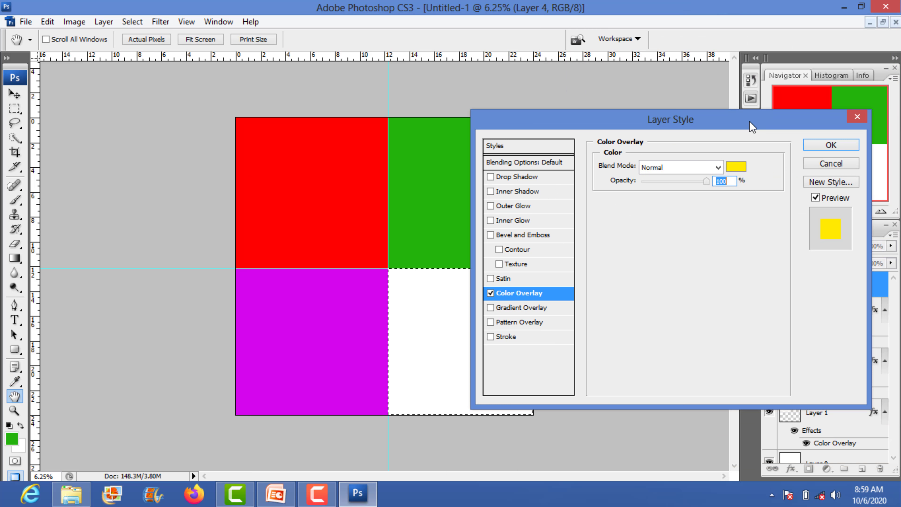
left_click(823, 147)
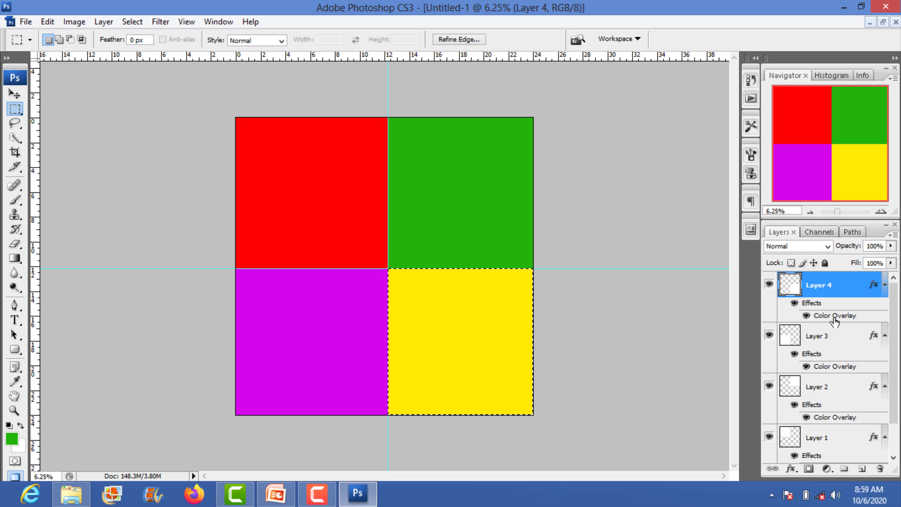
left_click(478, 135)
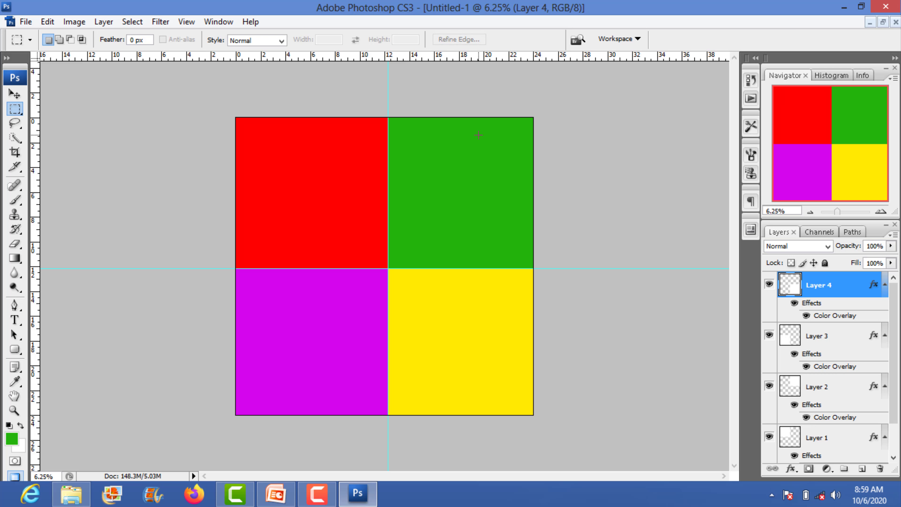
left_click(14, 94)
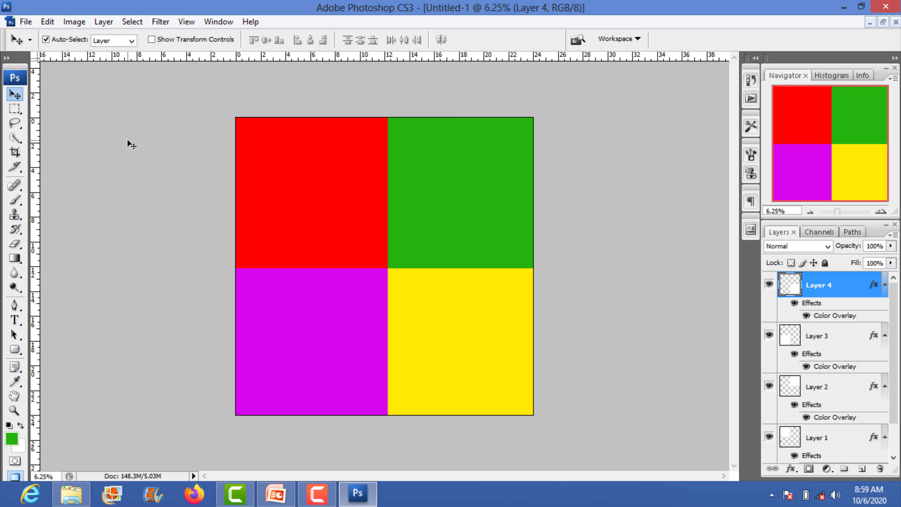
Save the poster as 'Love sign poster design' in PSD format, accepting the Format Options
key("ctrl+s")
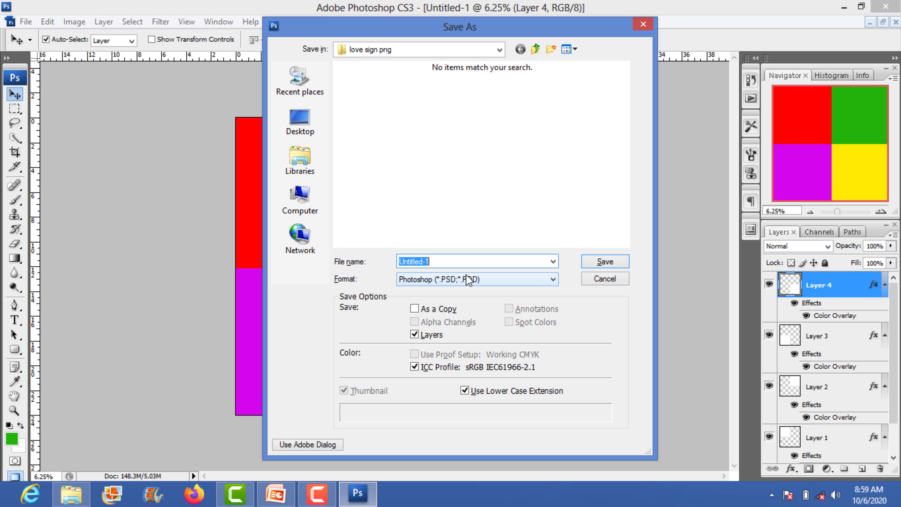
type("Love sign poster design")
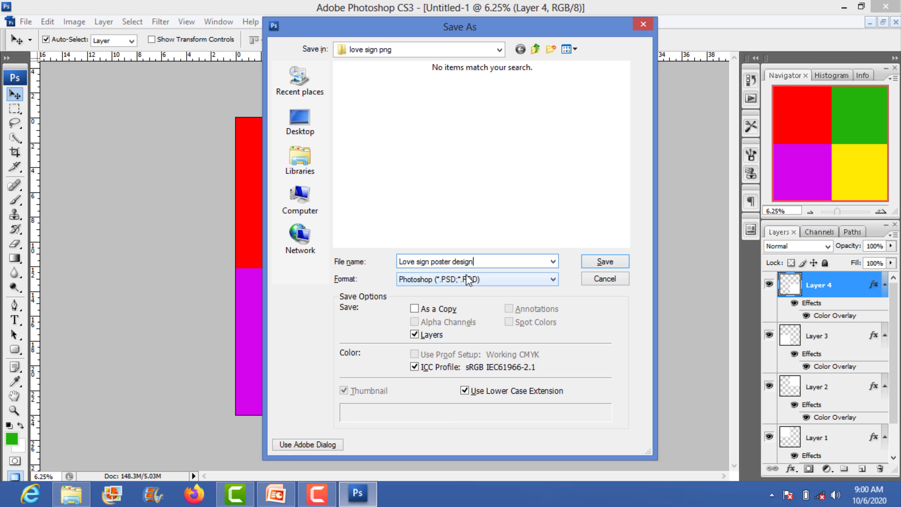
left_click(608, 261)
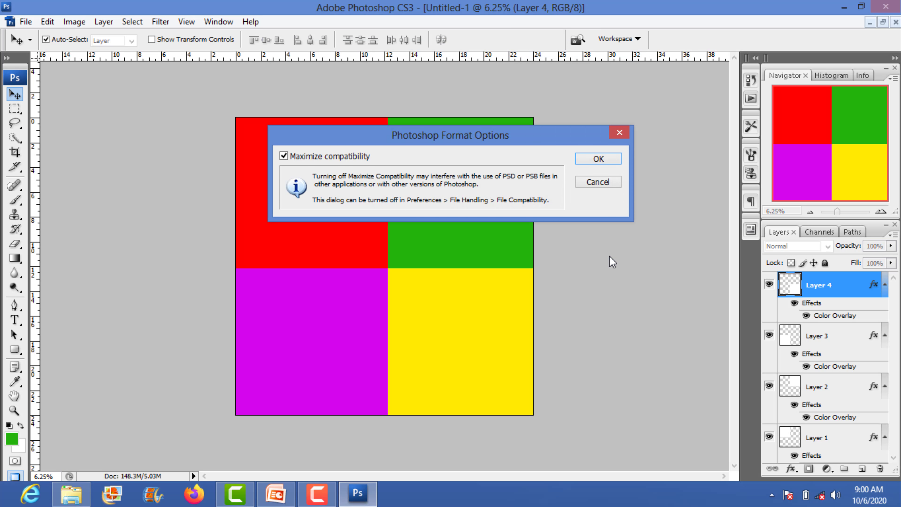
left_click(600, 159)
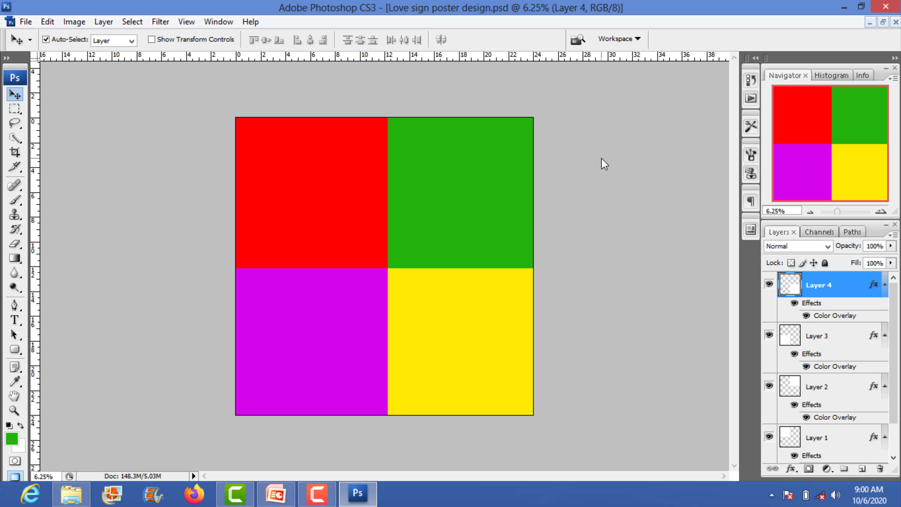
Type a white letter L on a new text layer and move it into the red square
left_click(603, 163)
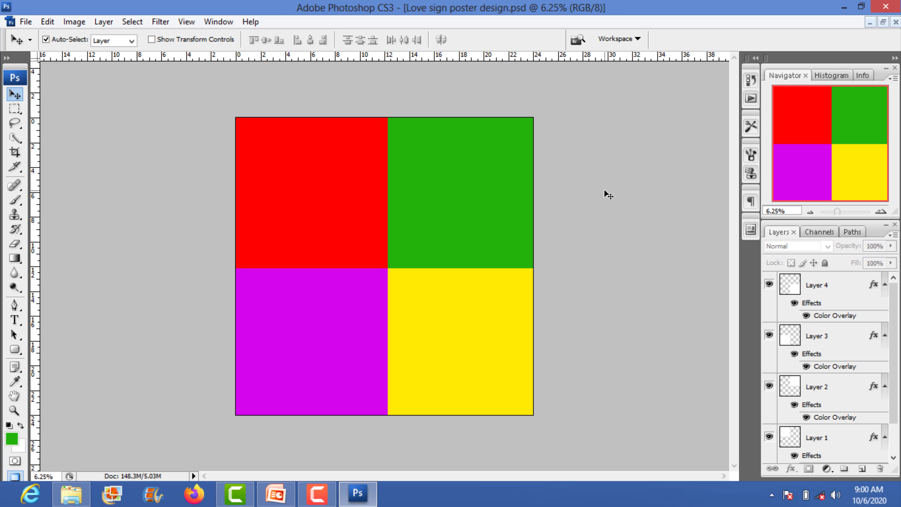
key("t")
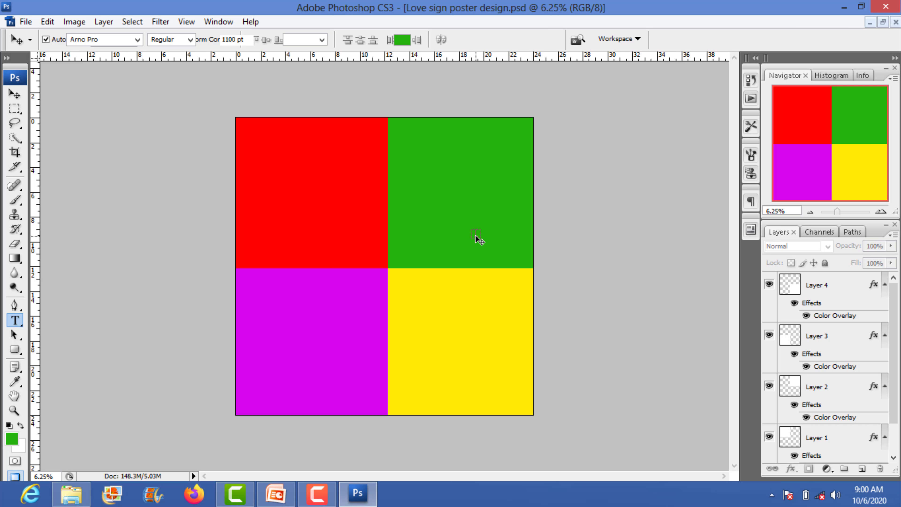
left_click(290, 201)
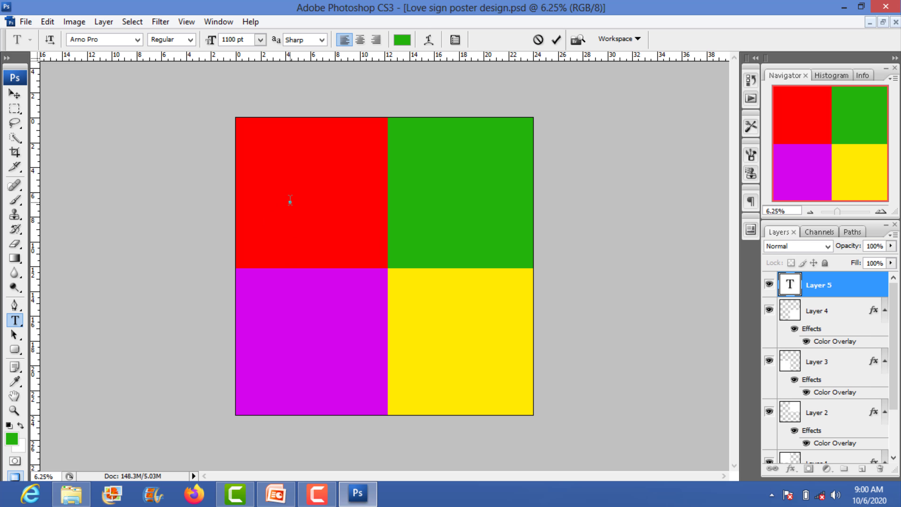
type("L")
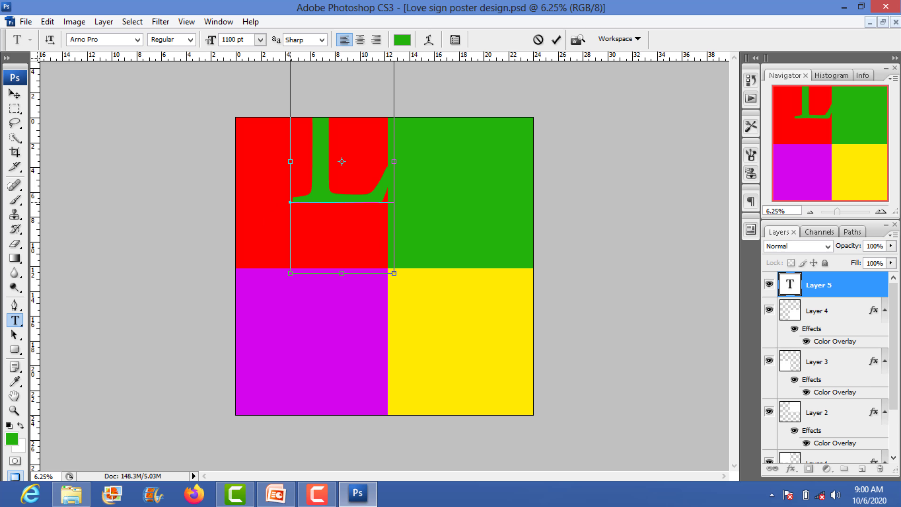
key("ctrl+a")
left_click(402, 40)
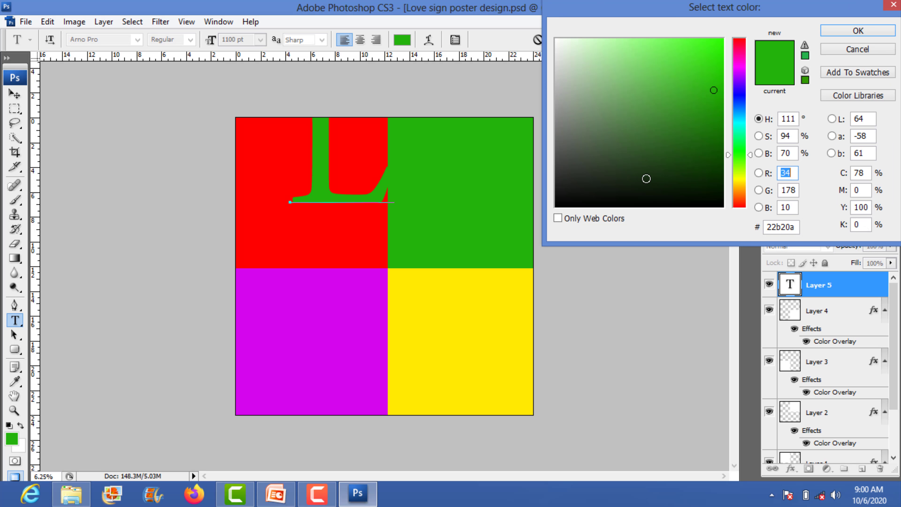
left_click(556, 40)
left_click(852, 33)
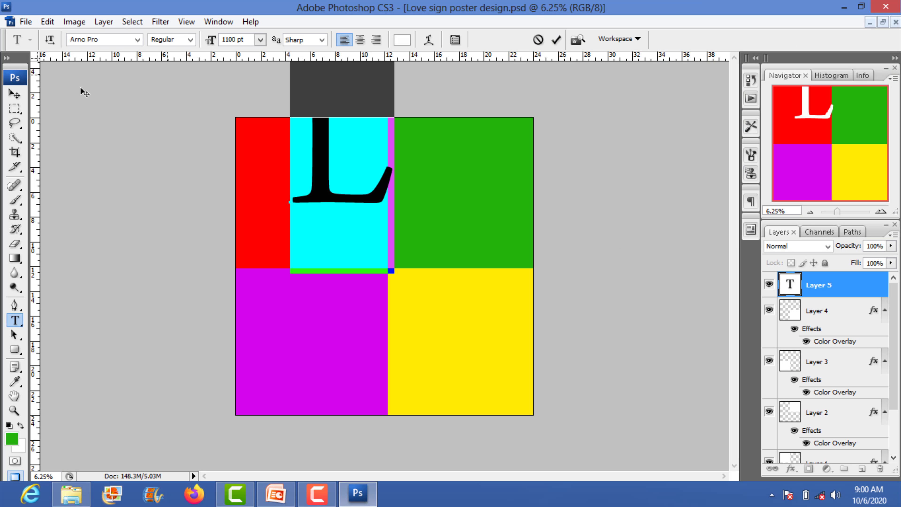
left_click(14, 94)
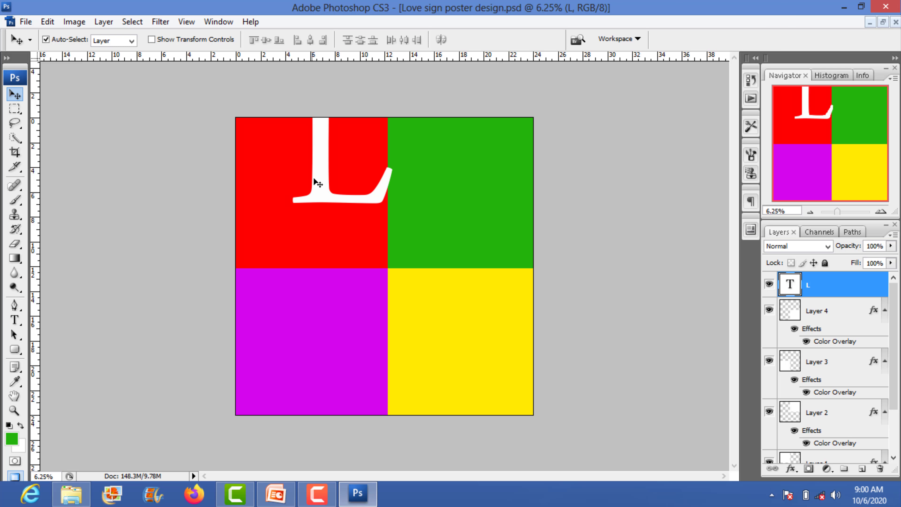
left_click_drag(311, 185, 290, 221)
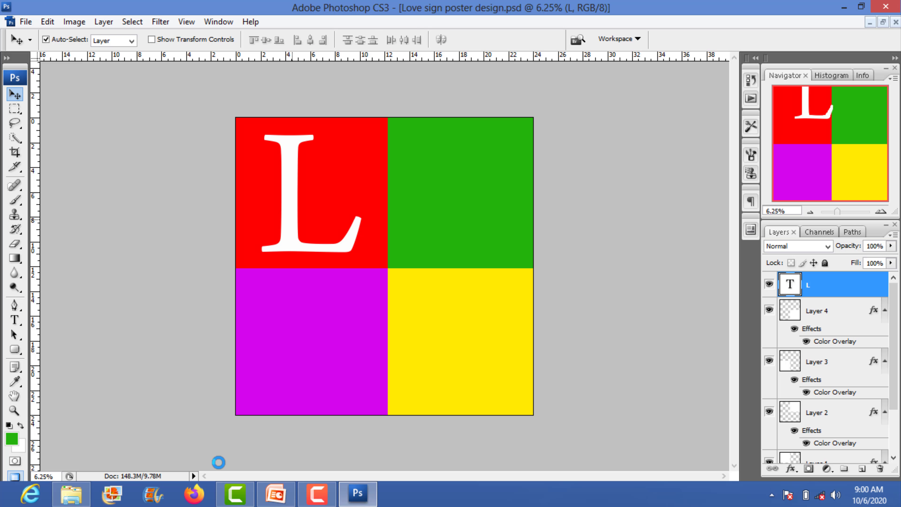
Type a white O in the green square and drag it into position
left_click(446, 199)
key("t")
left_click(430, 203)
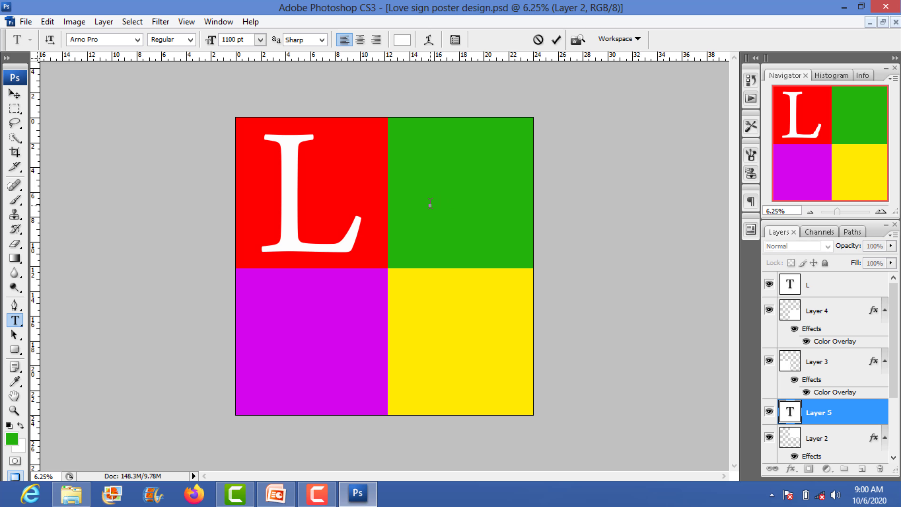
type("O")
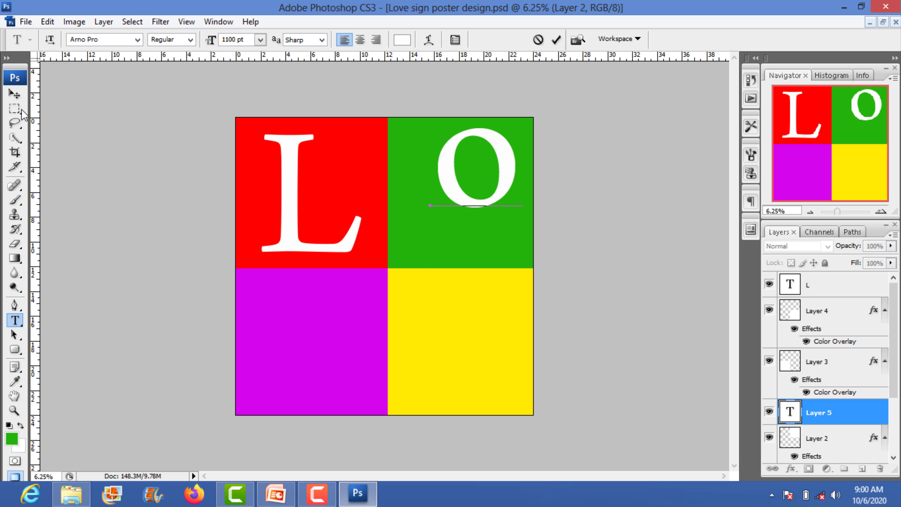
left_click(14, 95)
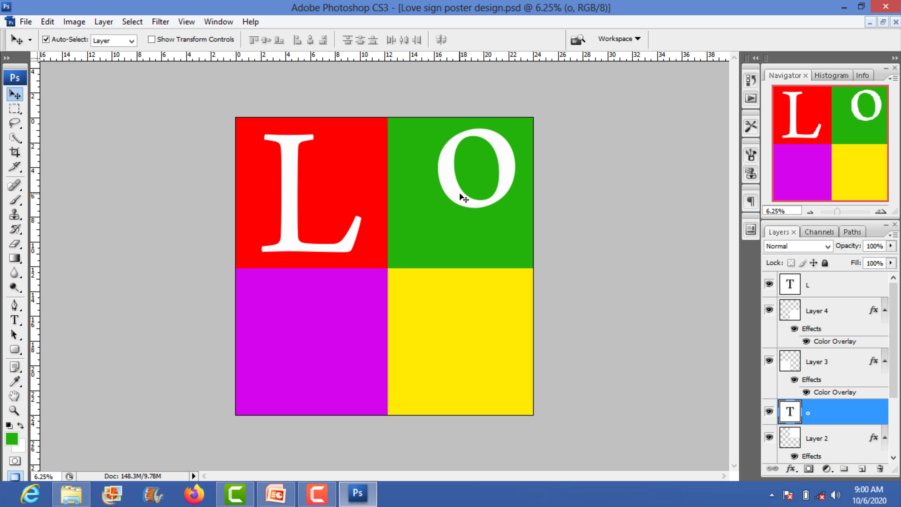
left_click_drag(463, 198, 439, 238)
left_click(312, 247)
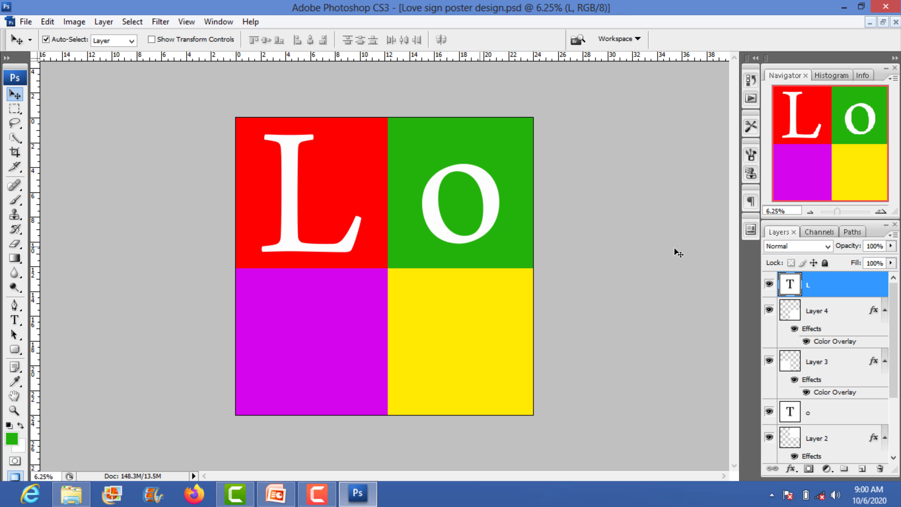
Reopen the L and o text layers to check them, committing each again
double_click(787, 289)
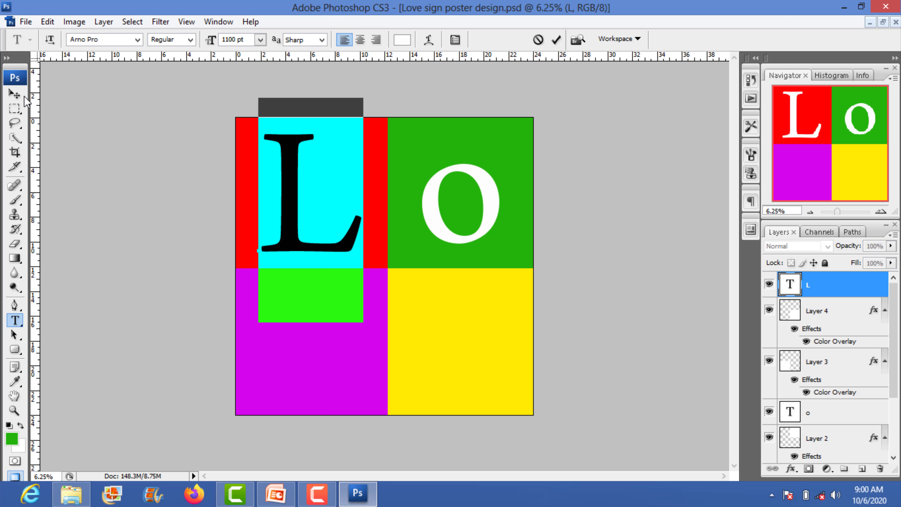
left_click(14, 95)
left_click(461, 241)
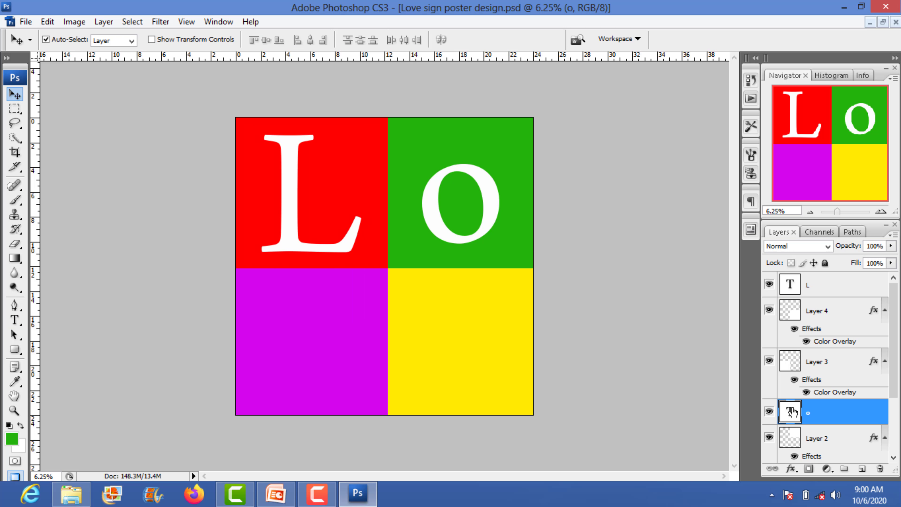
double_click(789, 412)
left_click(14, 94)
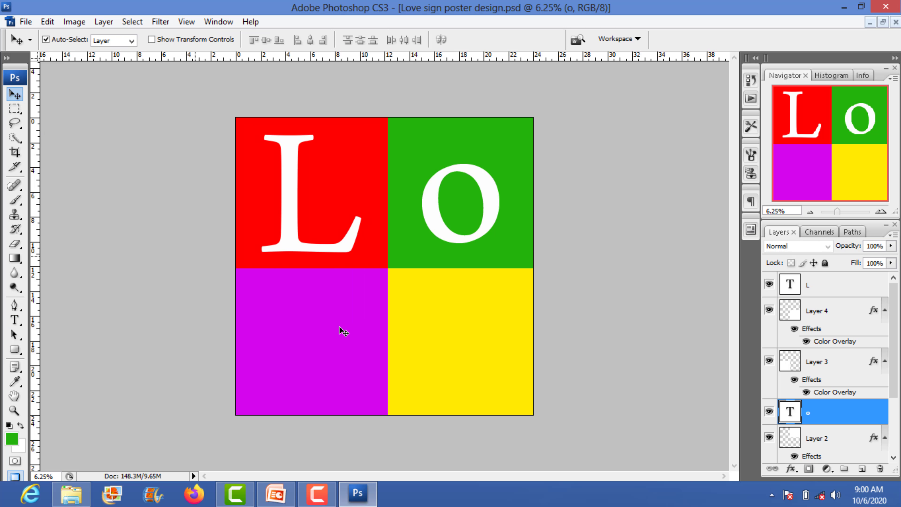
Type a white V, bring its layer to the top, and place it in the purple square
key("t")
left_click(274, 356)
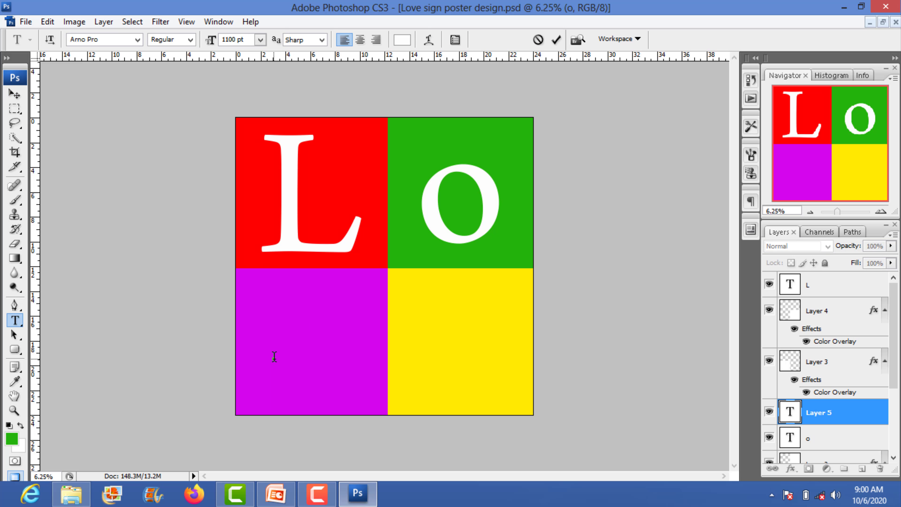
type("v")
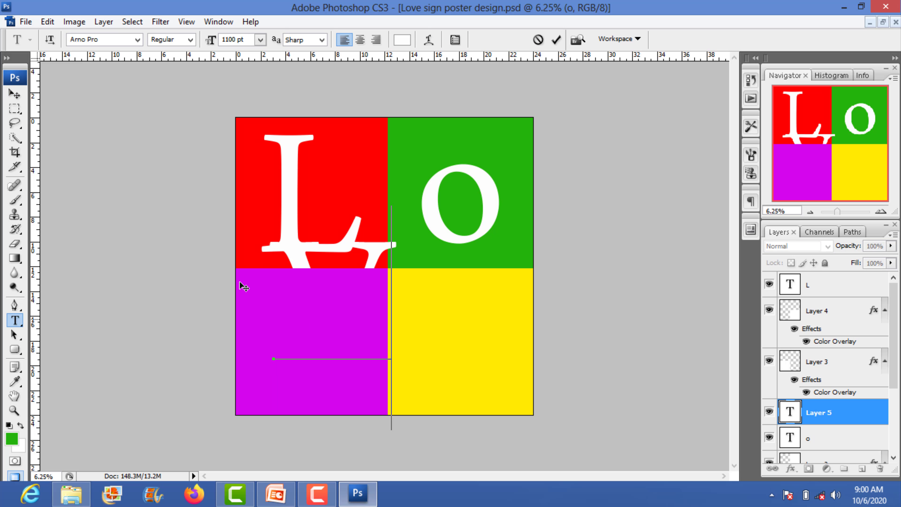
left_click(15, 94)
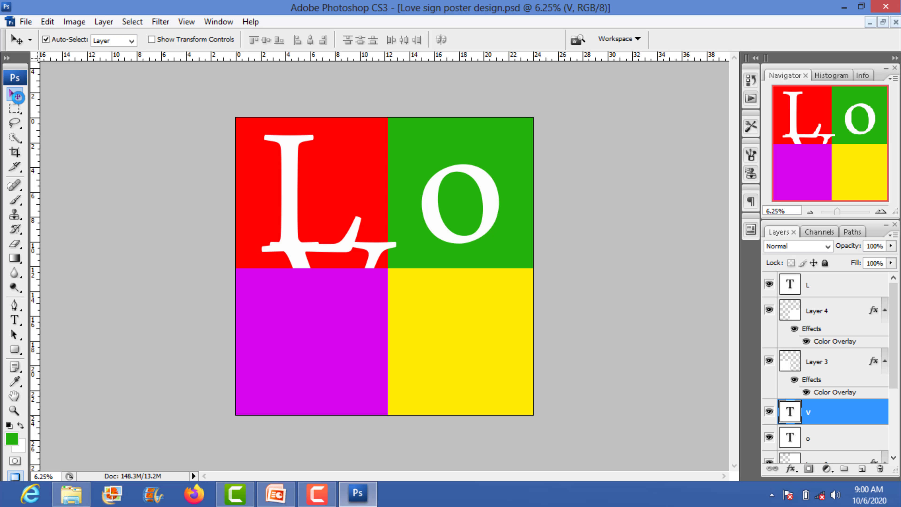
key("ctrl+shift+bracketright")
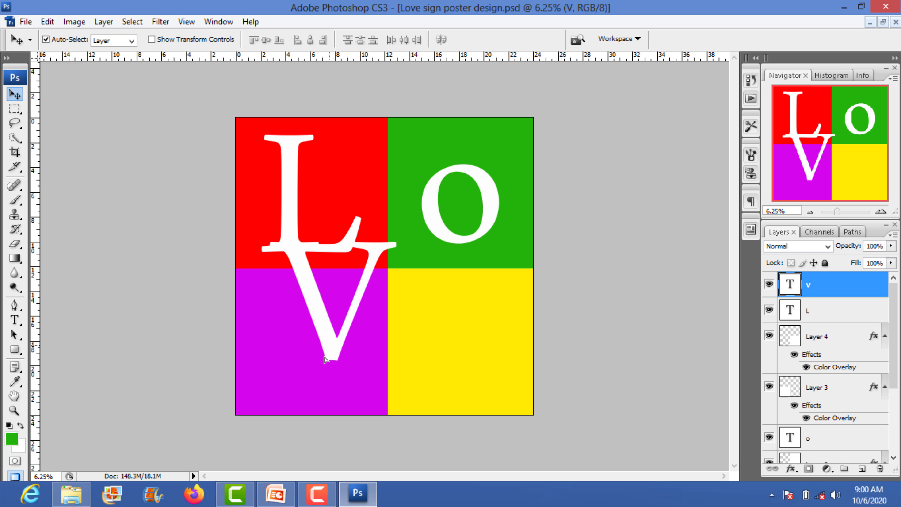
left_click_drag(325, 359, 311, 394)
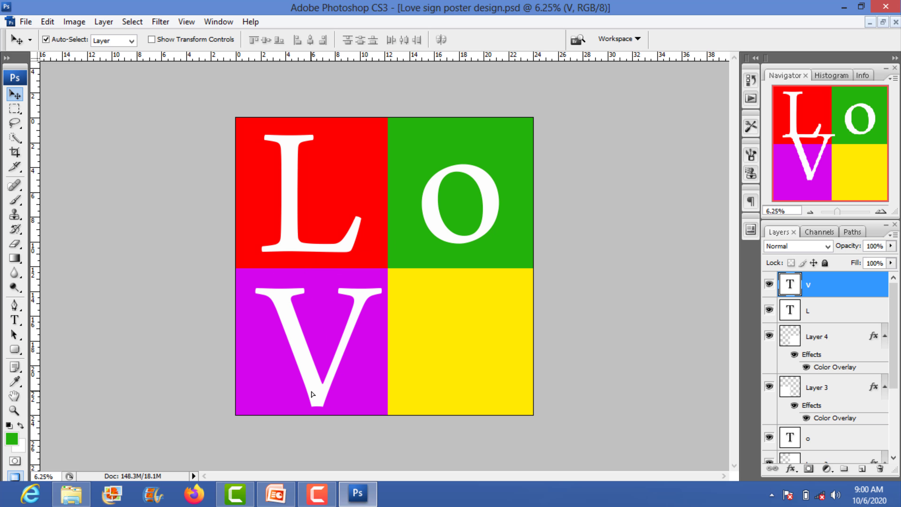
Type a white E and drag it down-left into the yellow square
key("t")
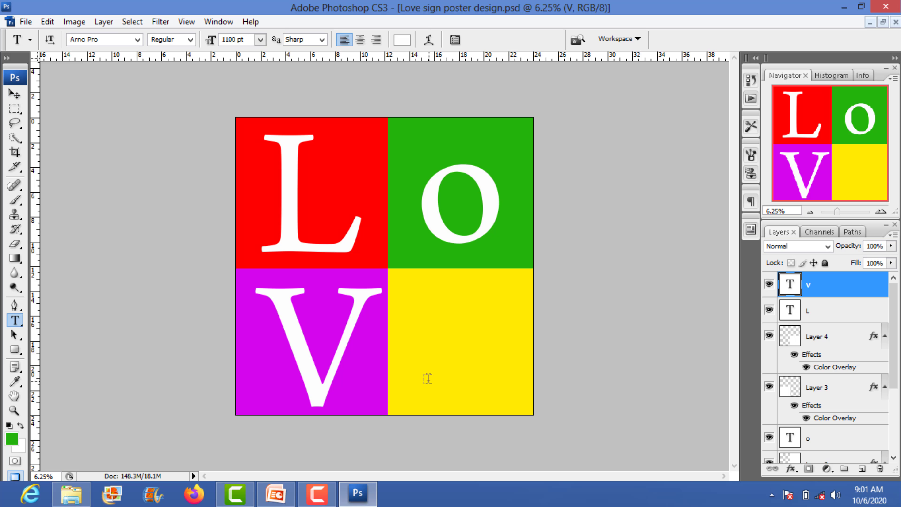
left_click(445, 340)
type("E")
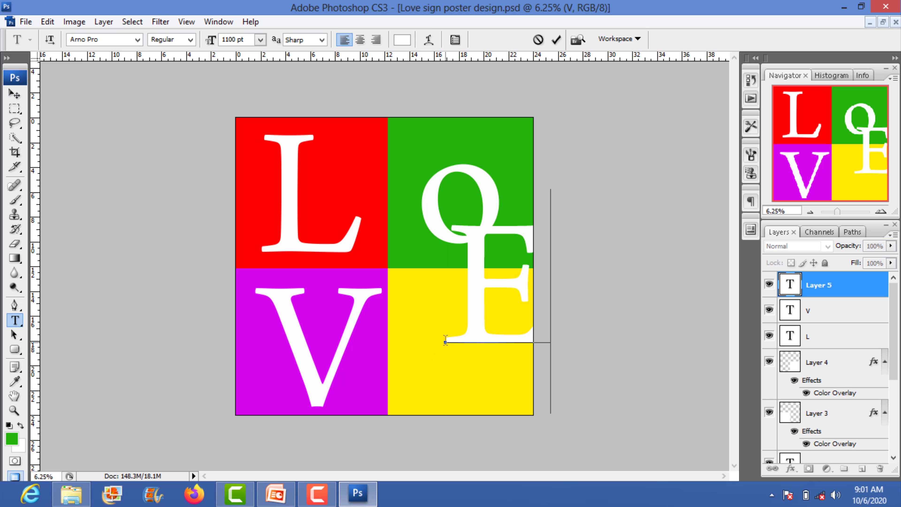
left_click(14, 94)
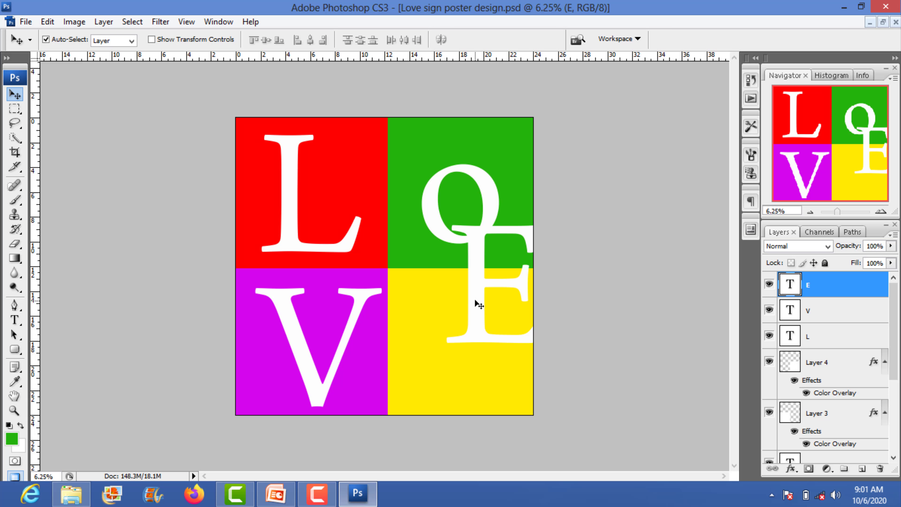
left_click_drag(475, 303, 446, 359)
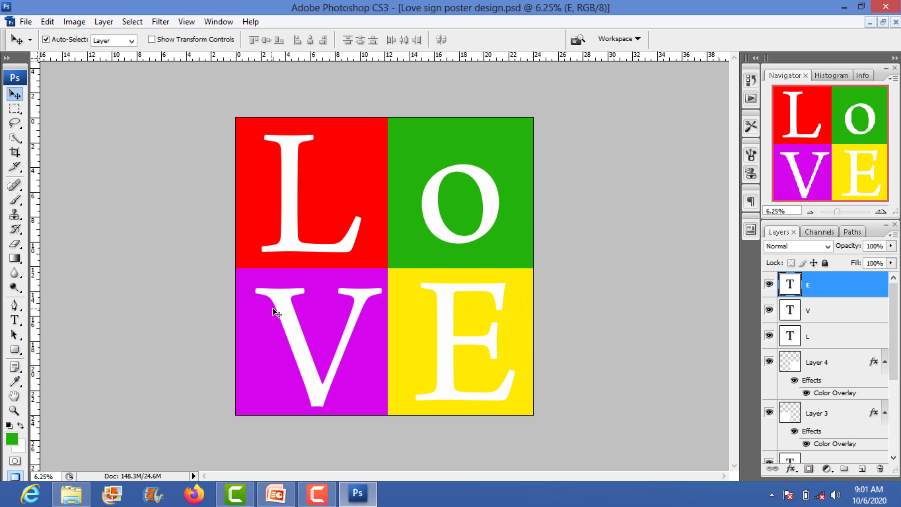
Align the letters by nudging V left, E up-left and O up, then free-transform the O
left_click(282, 306)
key("shift+Left")
key("shift+Left")
key("shift+Left")
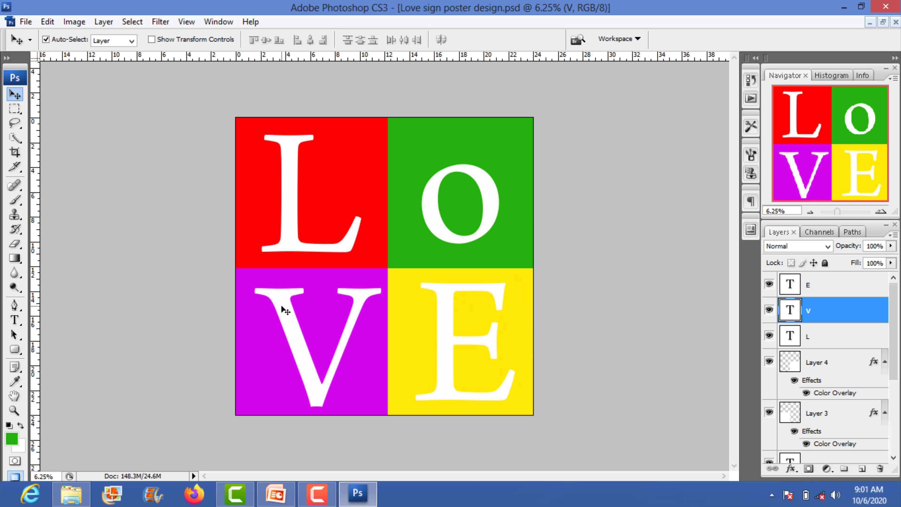
key("shift+Left")
key("shift+Left")
key("shift+Left")
key("shift+Left")
key("shift+Left")
key("shift+Left")
key("shift+Left")
key("shift+Left")
key("shift+Left")
key("shift+Left")
key("shift+Left")
key("shift+Left")
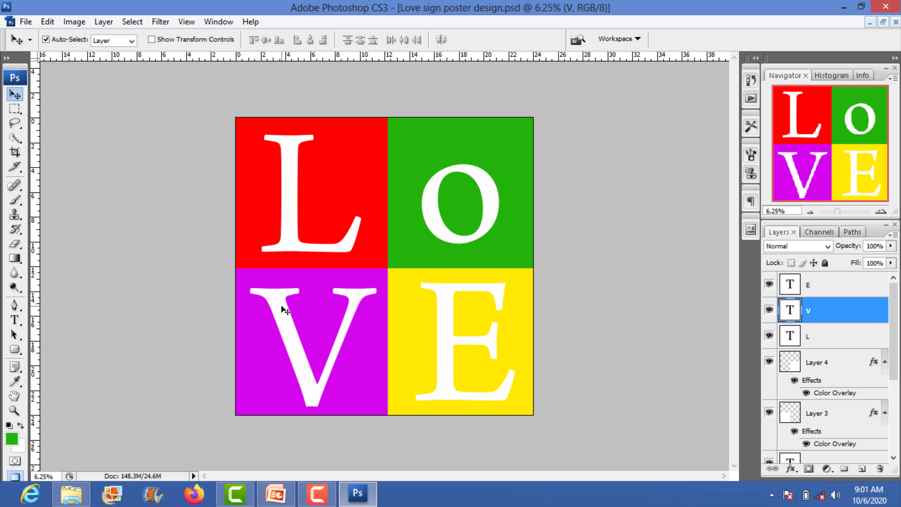
key("shift+Left")
key("shift+Left")
key("shift+Left")
key("shift+Left")
key("shift+Left")
key("shift+Left")
key("shift+Left")
key("shift+Left")
key("shift+Left")
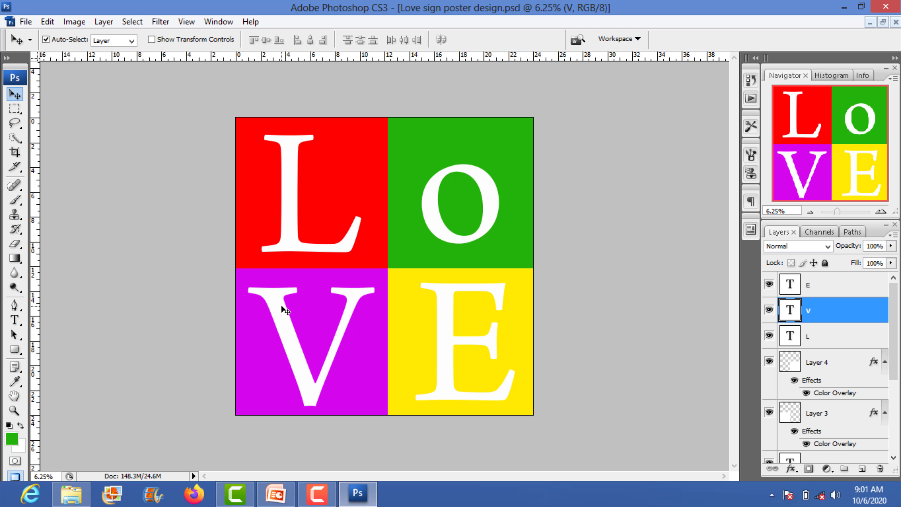
key("shift+Left")
key("shift+Left")
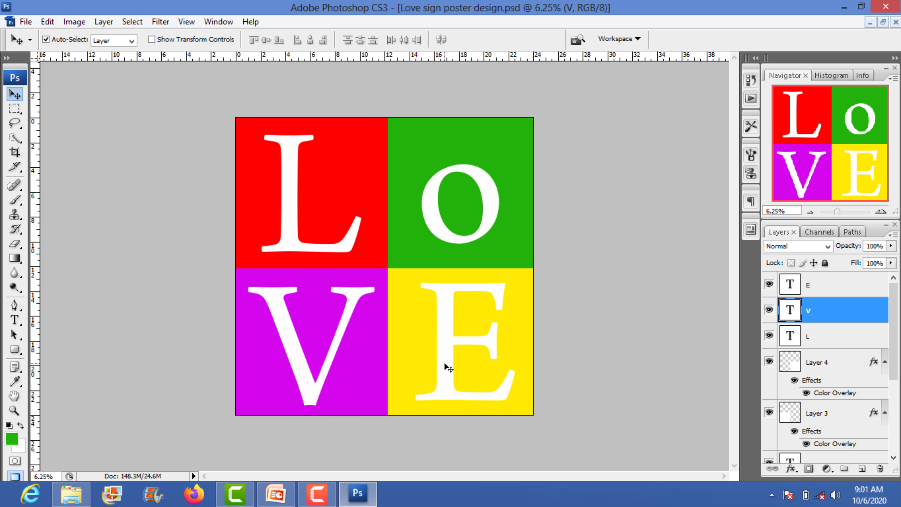
left_click(452, 340)
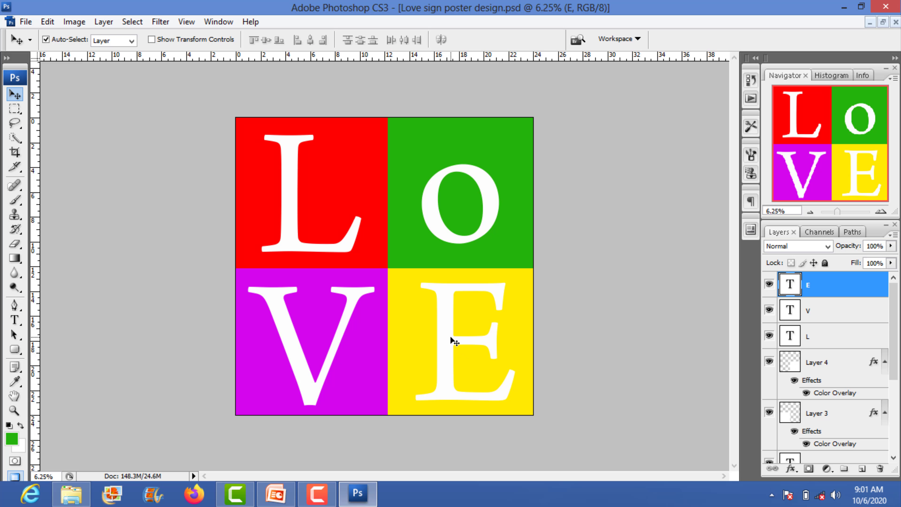
key("shift+Up")
key("shift+Up")
key("shift+Up")
key("shift+Left")
key("shift+Left")
key("shift+Left")
key("shift+Left")
key("shift+Left")
key("shift+Left")
key("shift+Left")
key("shift+Left")
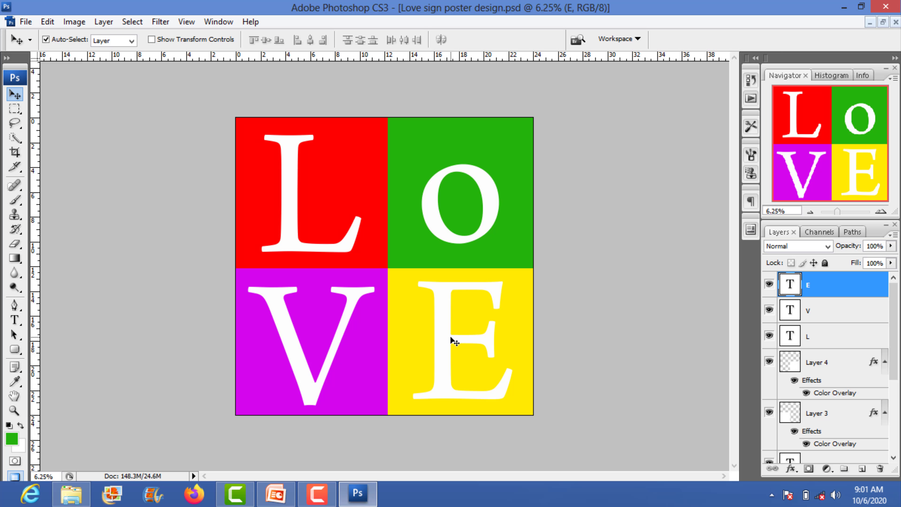
left_click(434, 224)
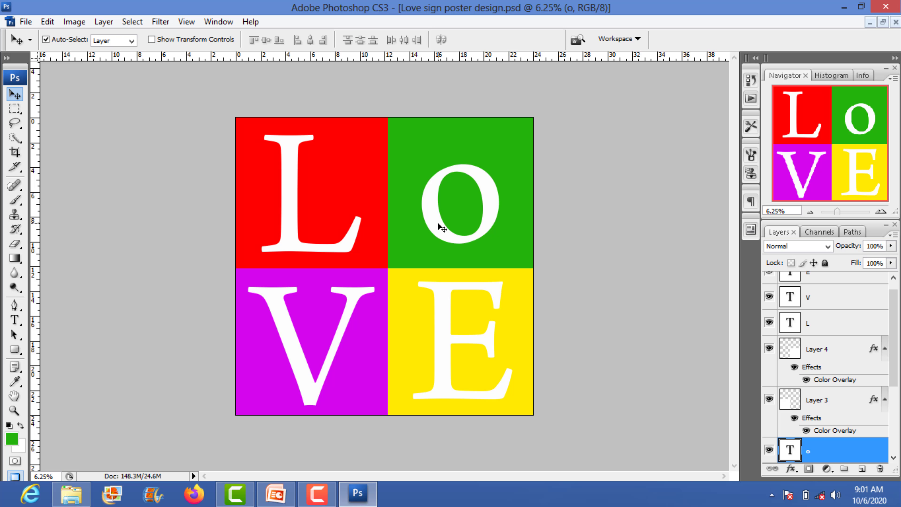
key("shift+Up")
key("shift+Up")
key("shift+Up")
key("shift+Up")
key("shift+Up")
key("shift+Up")
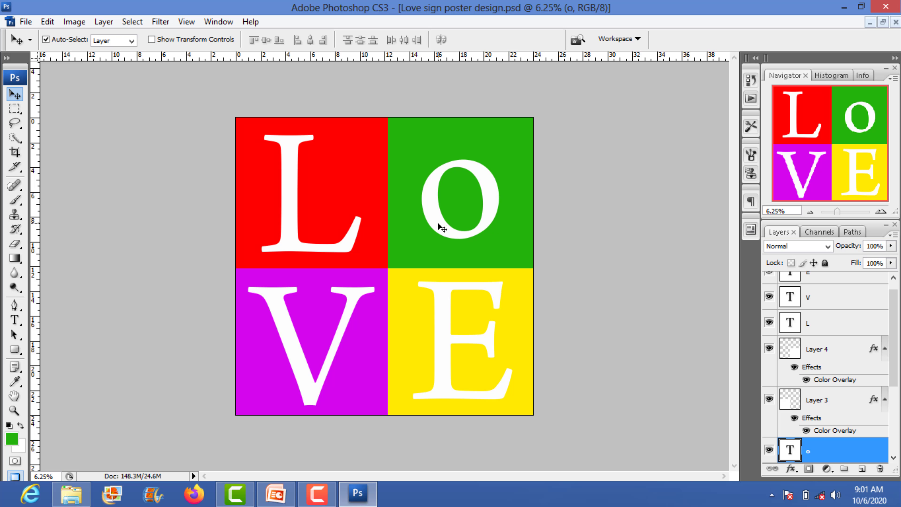
key("shift+Up")
key("shift+Up")
key("shift+Up")
key("shift+Up")
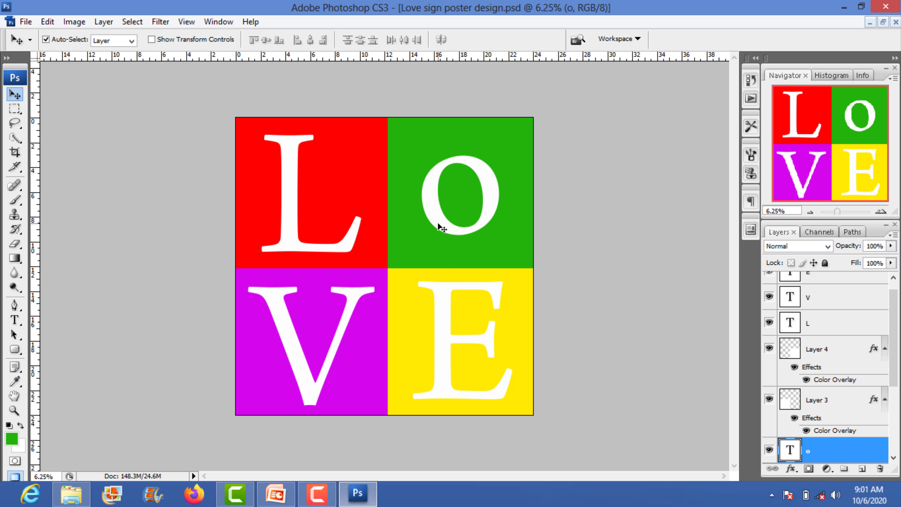
key("ctrl+t")
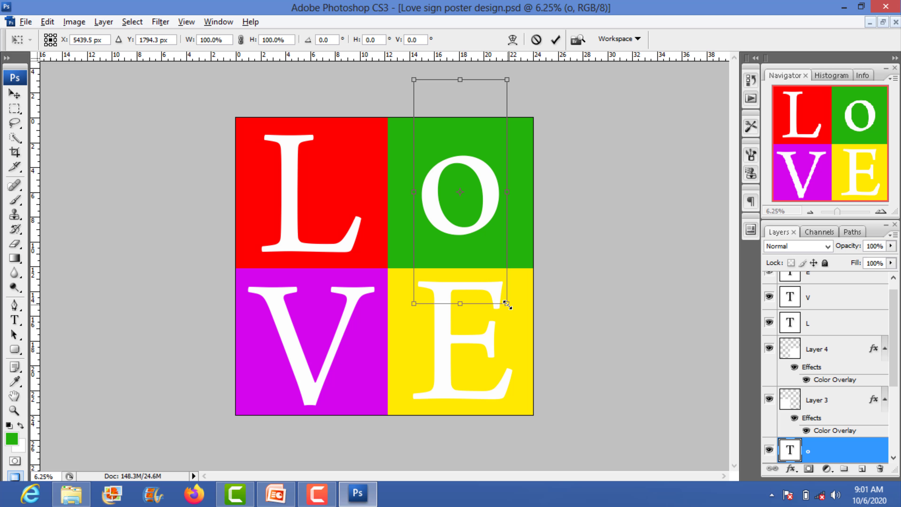
Commit the O's transform, then resize it to 1296 pt, accepting the size limit warning
key("Return")
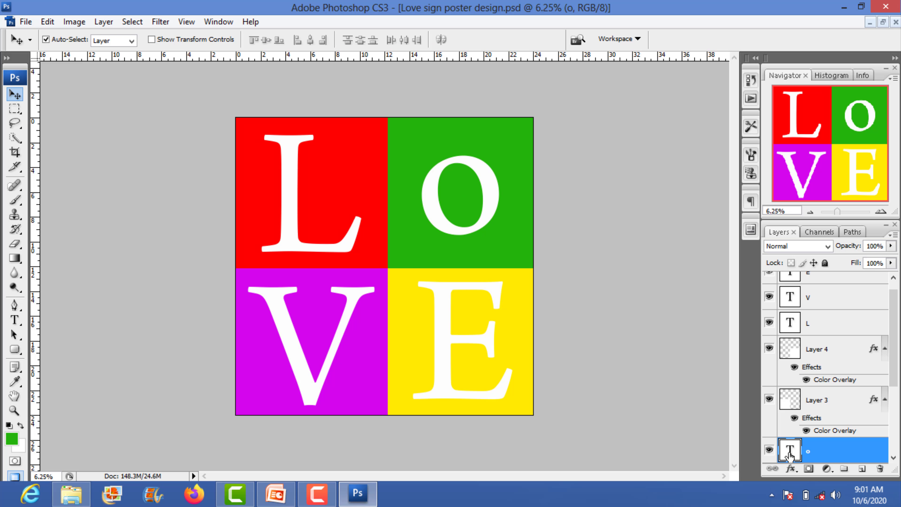
double_click(789, 450)
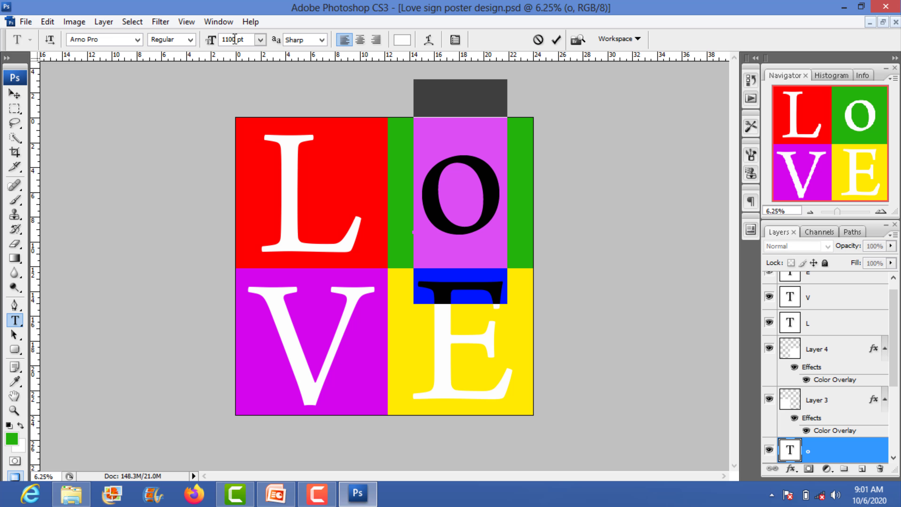
left_click(220, 40)
type("13")
key("Return")
type("00")
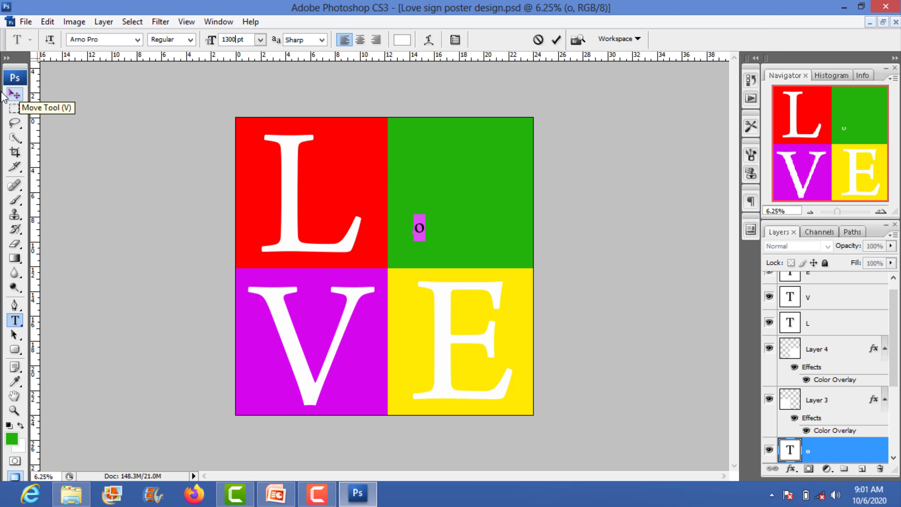
key("Return")
left_click(434, 197)
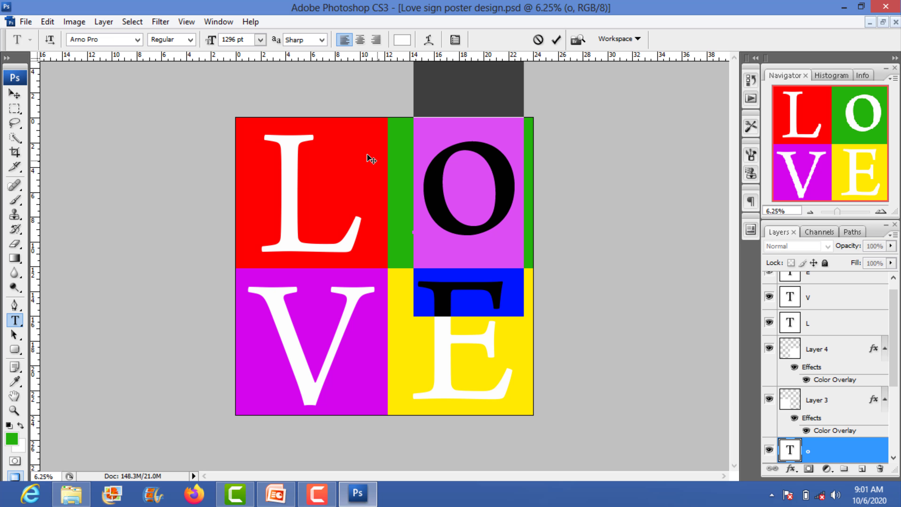
left_click(14, 94)
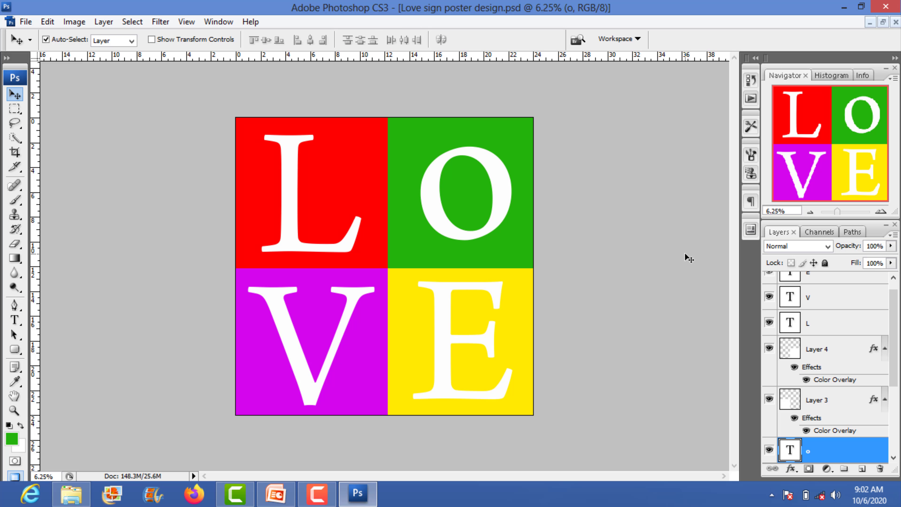
Minimize the windows and drag L sign.png from the love sign png folder onto Photoshop
left_click(844, 7)
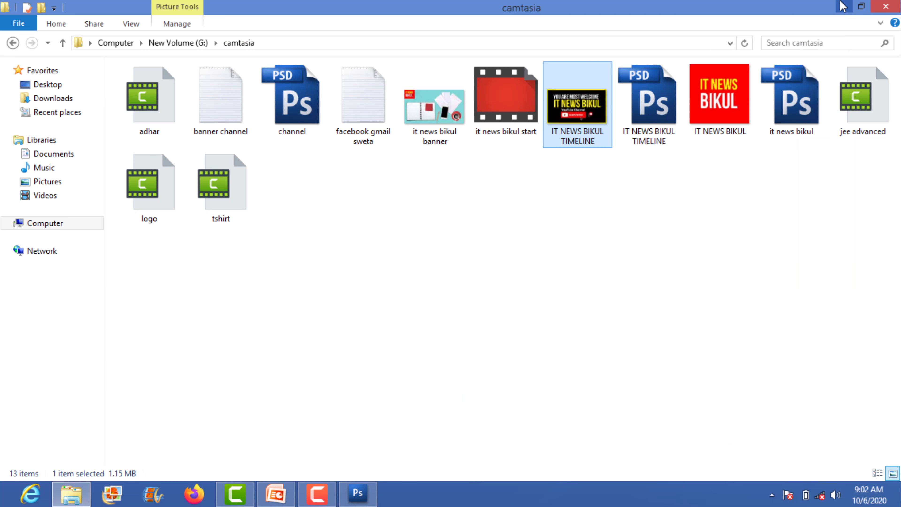
left_click(843, 7)
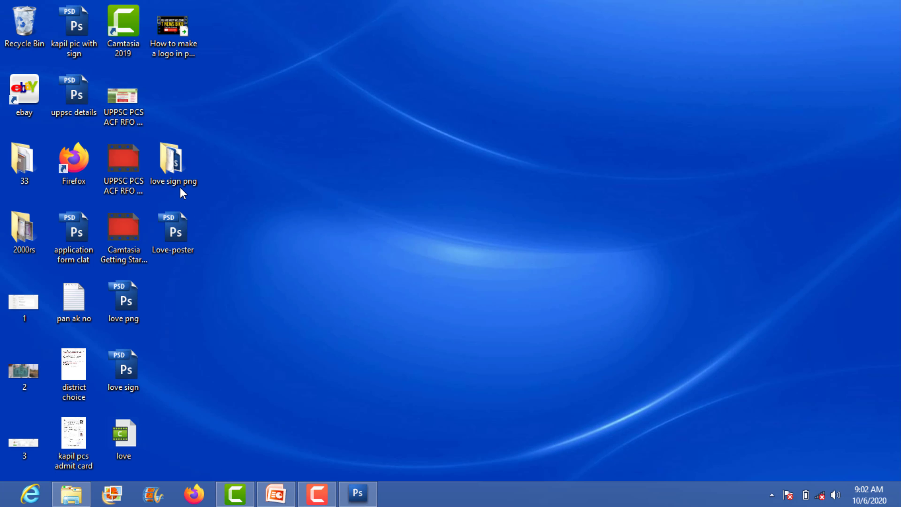
left_click(180, 185)
double_click(180, 185)
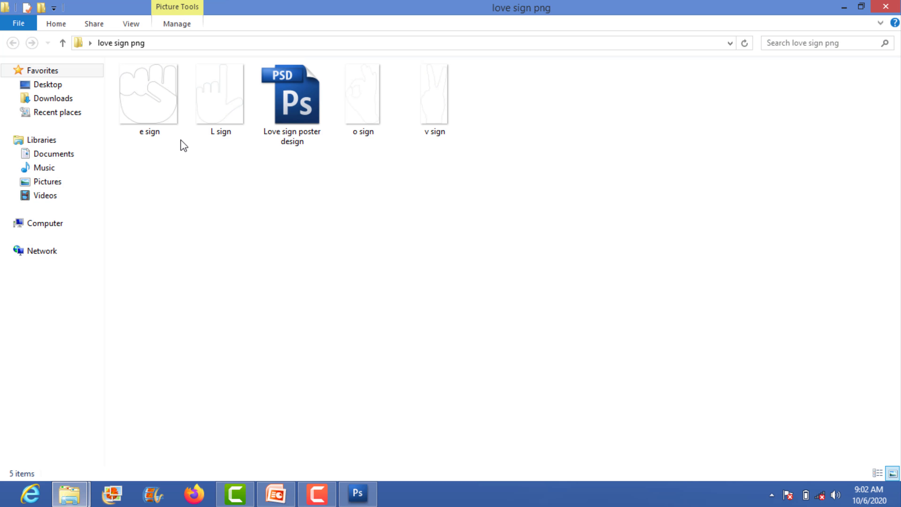
left_click(170, 131)
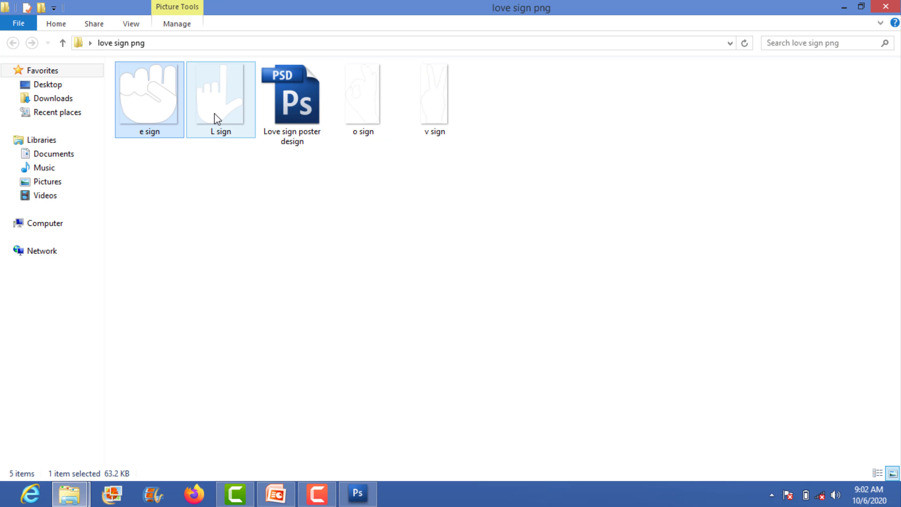
left_click(222, 107)
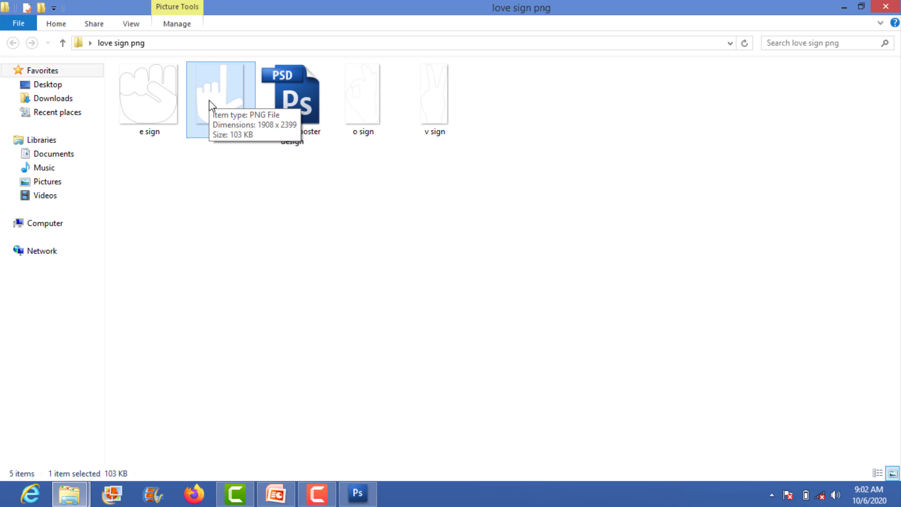
mouse_move(213, 107)
left_mouse_down()
mouse_move(359, 494)
mouse_move(327, 191)
left_mouse_up()
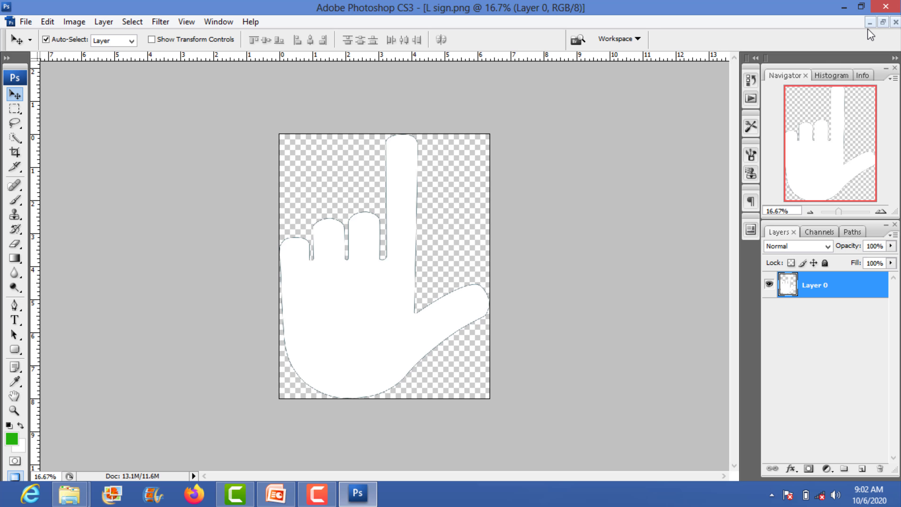
Copy the L hand-sign image onto the LOVE poster and shift the L letter slightly
left_click(883, 22)
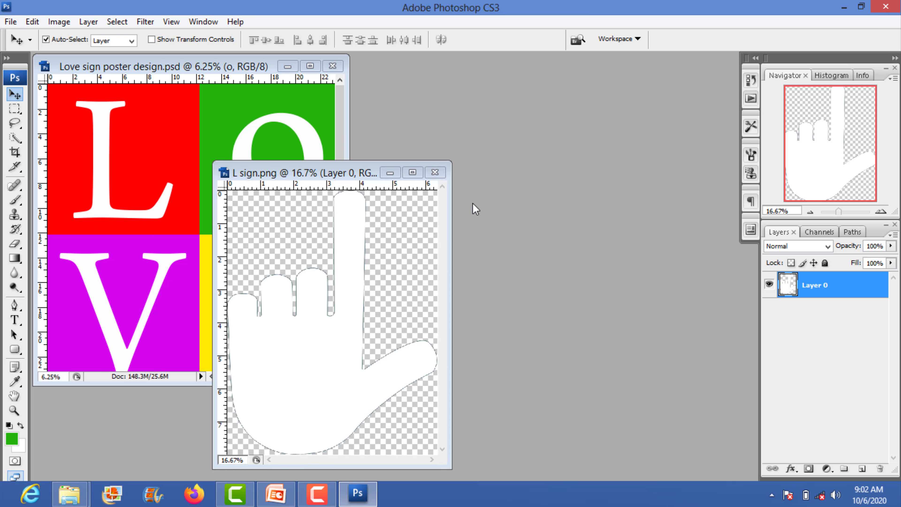
left_click_drag(177, 72, 568, 107)
left_click_drag(489, 283, 143, 174)
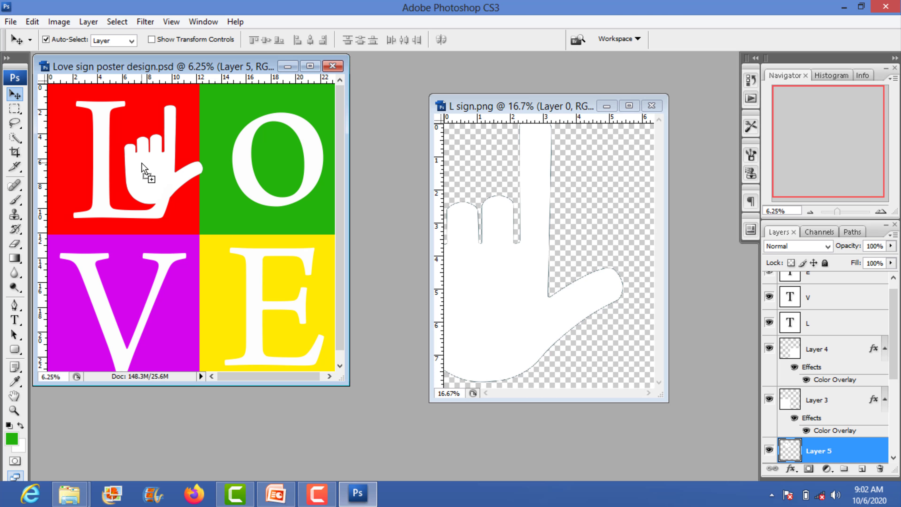
double_click(308, 69)
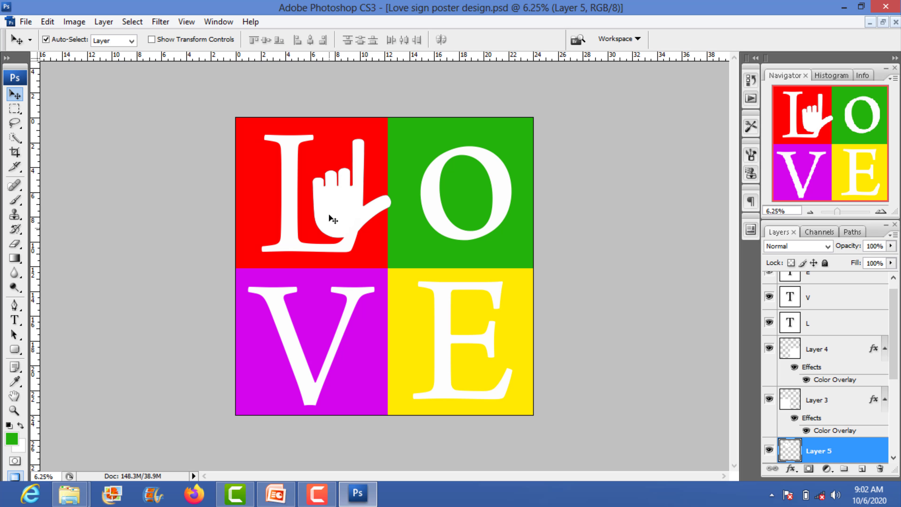
mouse_move(332, 206)
left_mouse_down()
mouse_move(324, 206)
mouse_move(332, 199)
left_mouse_up()
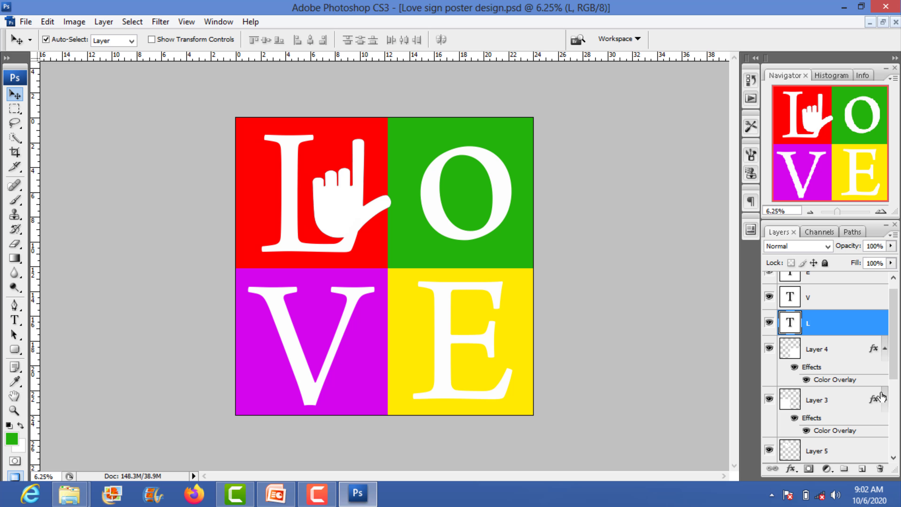
Find the hand layer, bring it to the top of the stack, and move it over the L
left_click(829, 359)
left_click(352, 207)
scroll(833, 343, "up", 1)
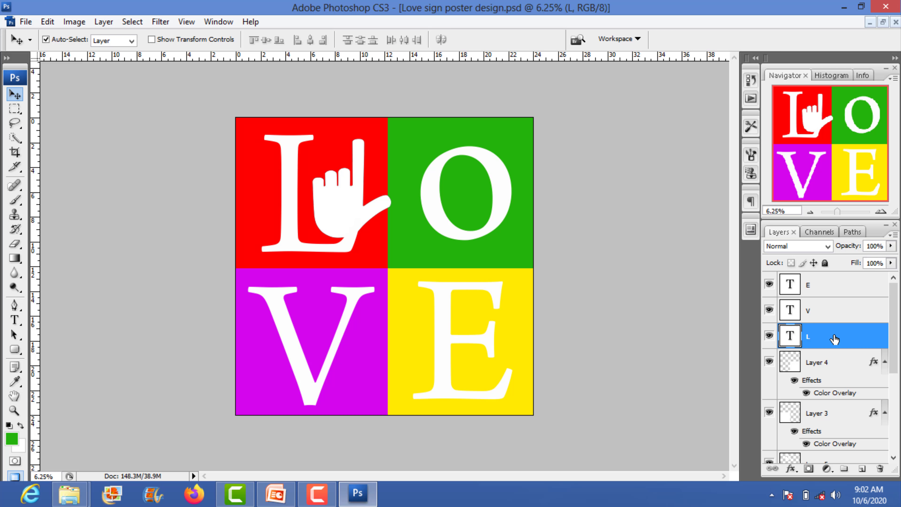
left_click(768, 361)
scroll(816, 372, "down", 2)
scroll(829, 383, "down", 4)
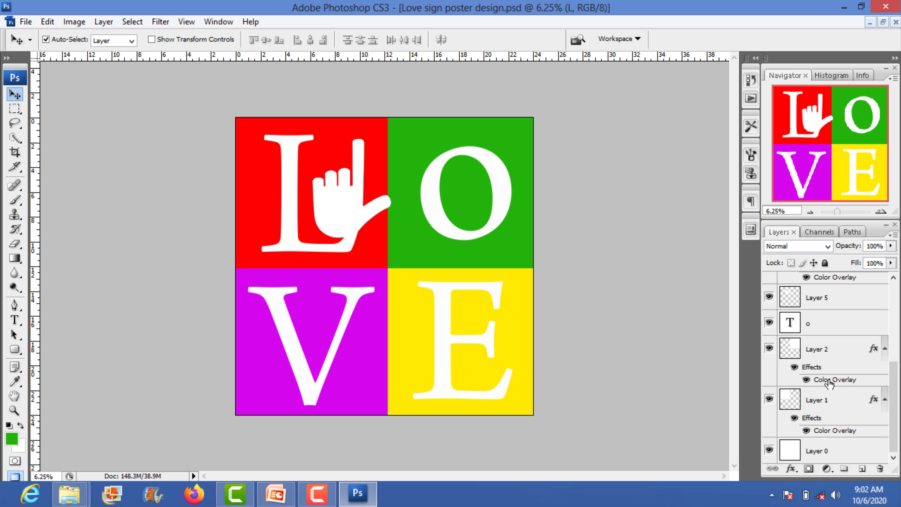
scroll(828, 383, "up", 4)
scroll(829, 383, "up", 2)
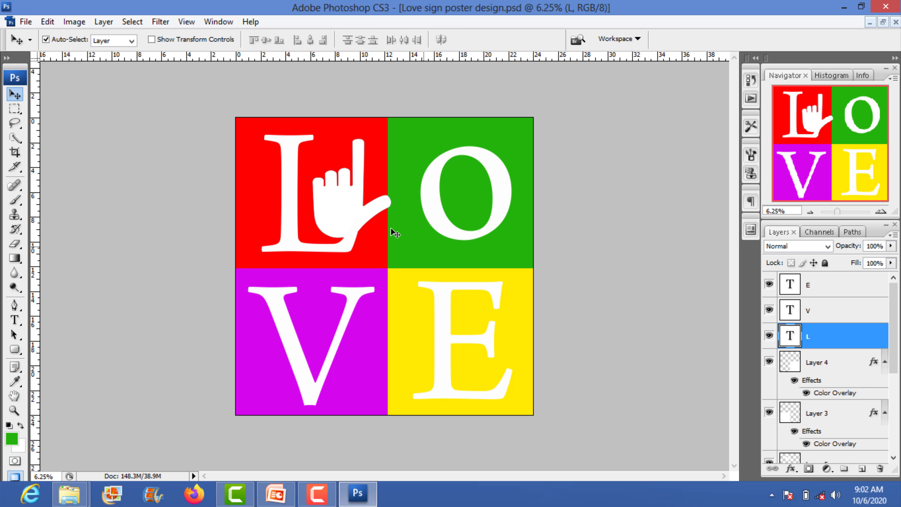
left_click(377, 213)
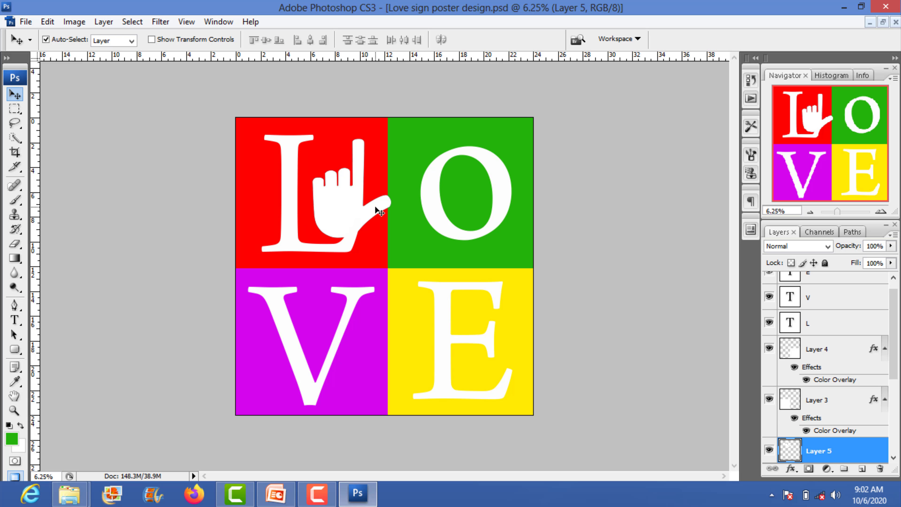
key("ctrl+shift+bracketright")
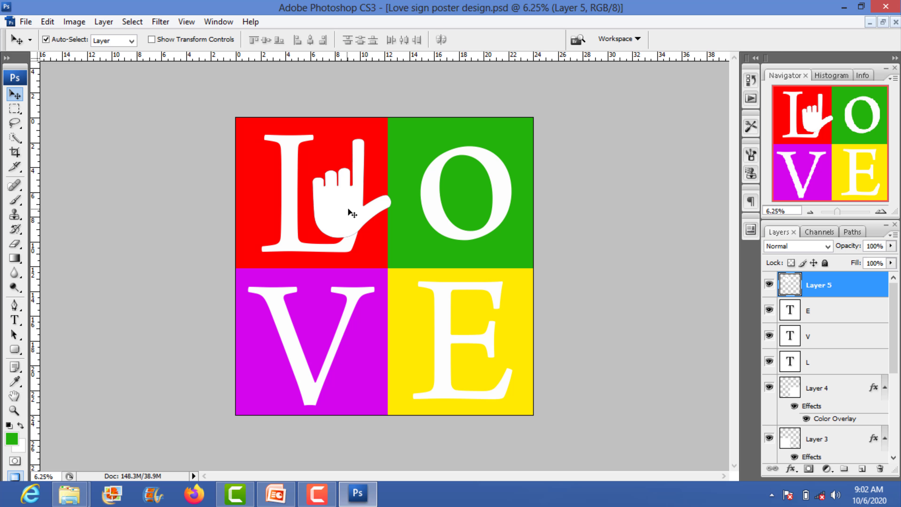
mouse_move(348, 209)
left_mouse_down()
mouse_move(335, 203)
mouse_move(339, 209)
left_mouse_up()
Scale the L hand to about 83% and nudge it into place over the L
key("ctrl+t")
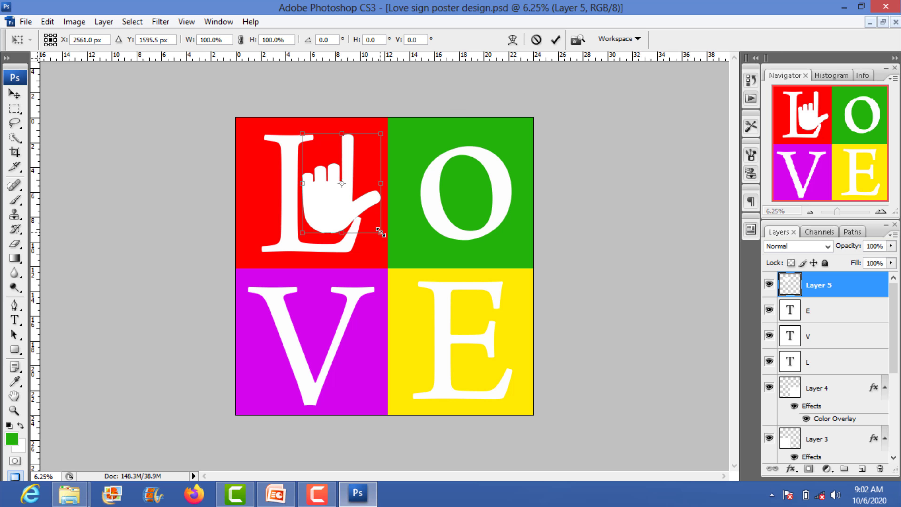
left_click_drag(378, 231, 374, 224)
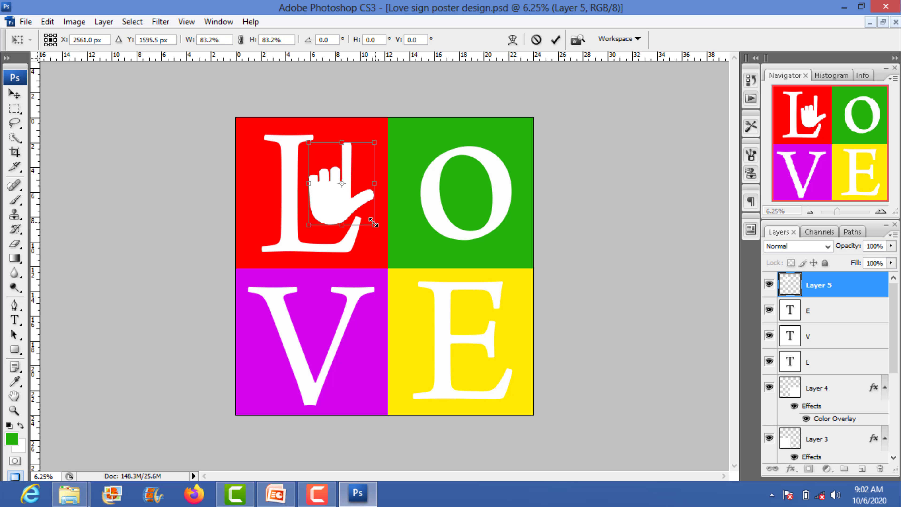
key("Return")
key("shift+Left")
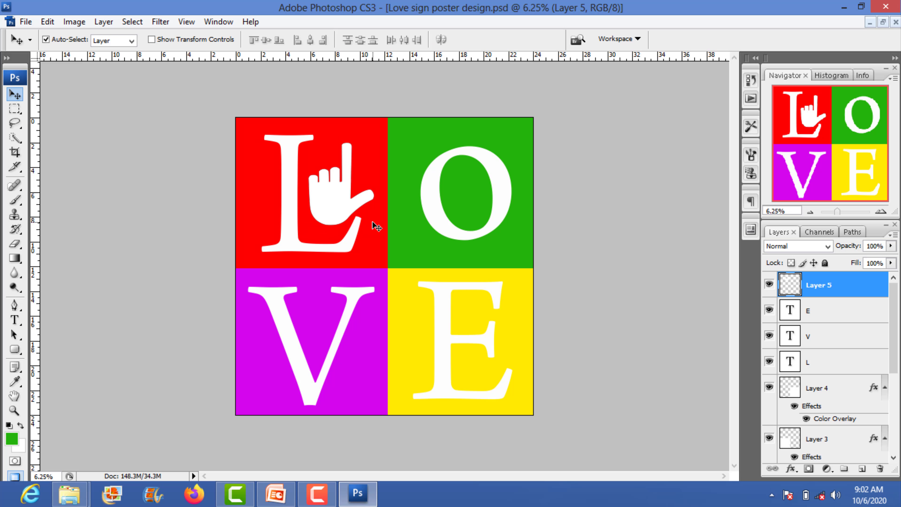
key("shift+Left")
key("shift+Left")
key("shift+Left")
key("shift+Left")
key("shift+Left")
key("shift+Left")
key("shift+Left")
key("shift+Left")
key("shift+Down")
key("shift+Down")
key("shift+Down")
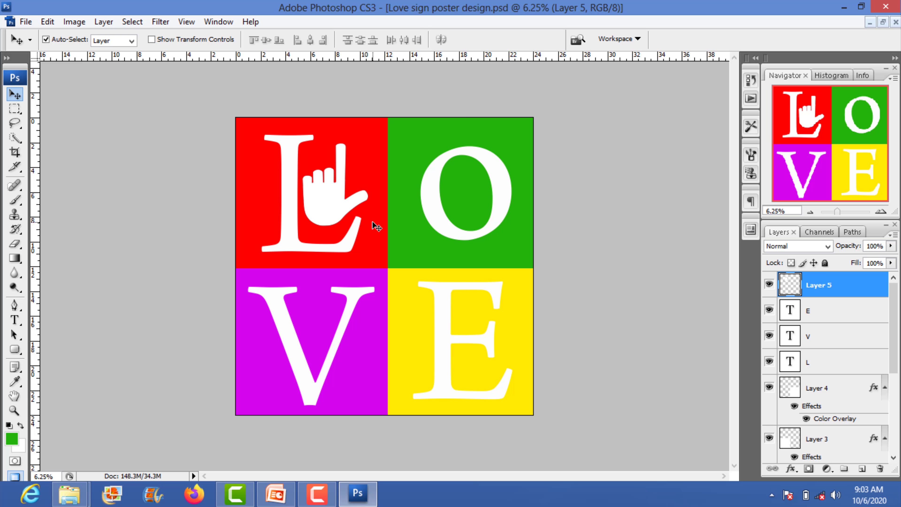
key("shift+Down")
key("shift+Down")
key("shift+Down")
key("shift+Down")
key("shift+Down")
key("shift+Down")
key("shift+Up")
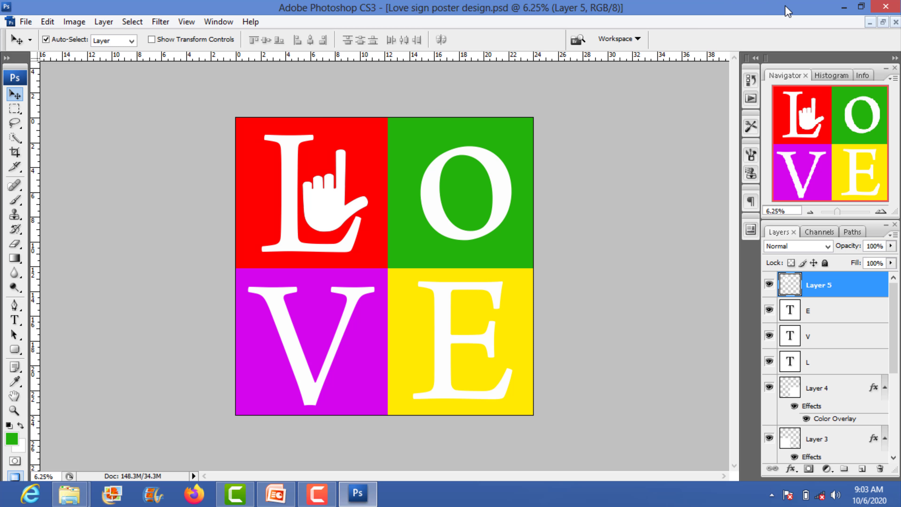
Close the L sign image and open o sign.png from the love sign png folder
left_click(880, 24)
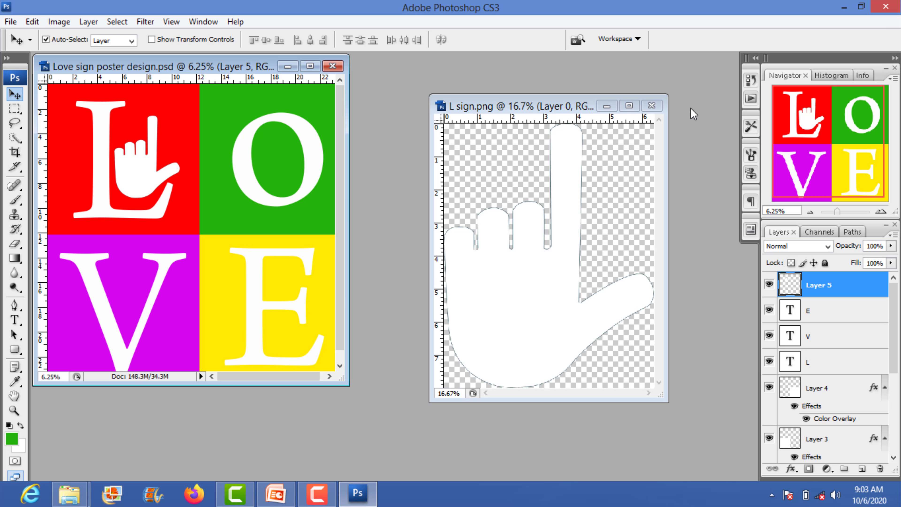
left_click(652, 103)
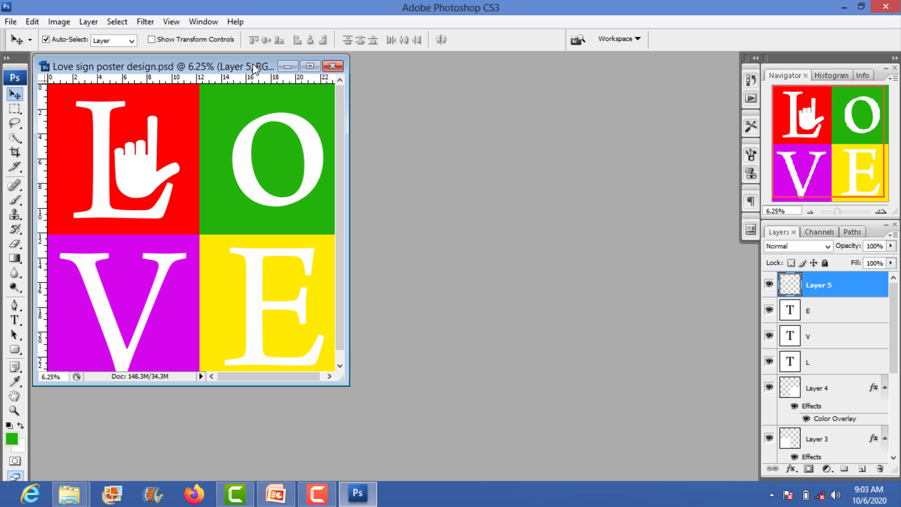
left_click(308, 66)
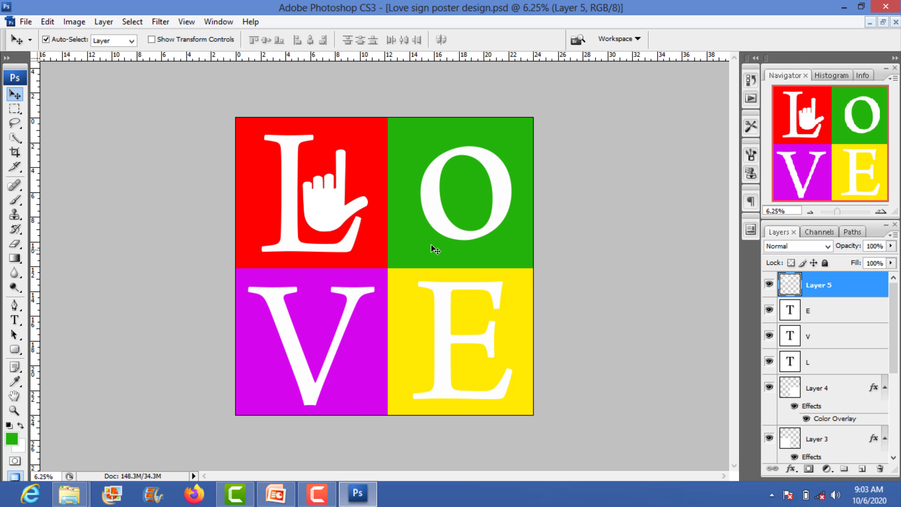
left_click(474, 193)
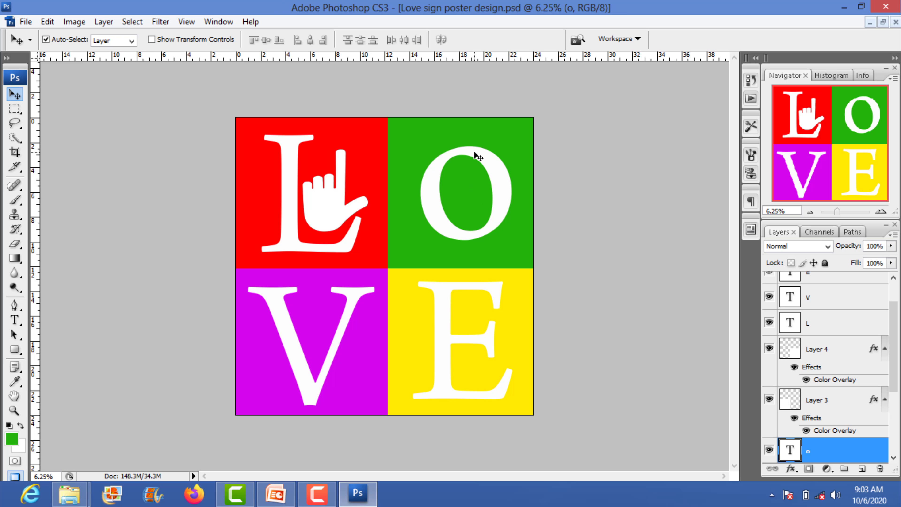
left_click(70, 493)
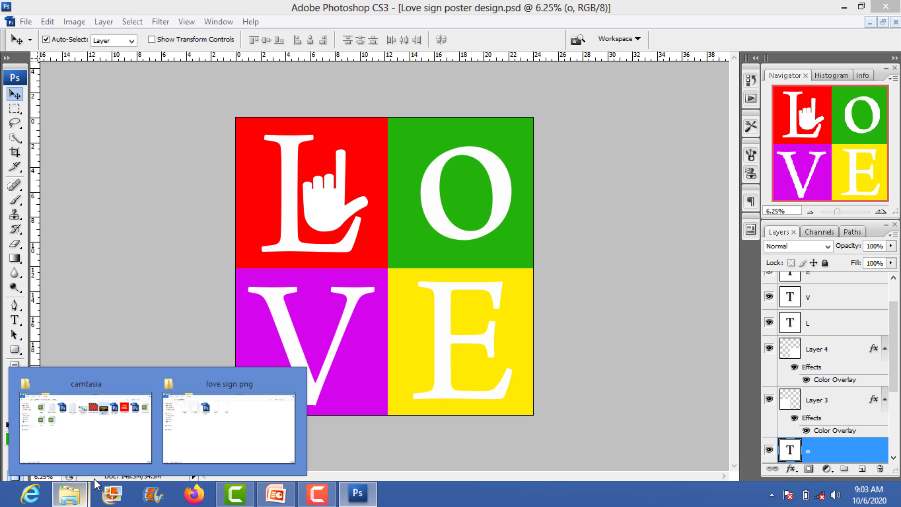
left_click(193, 445)
left_click(364, 105)
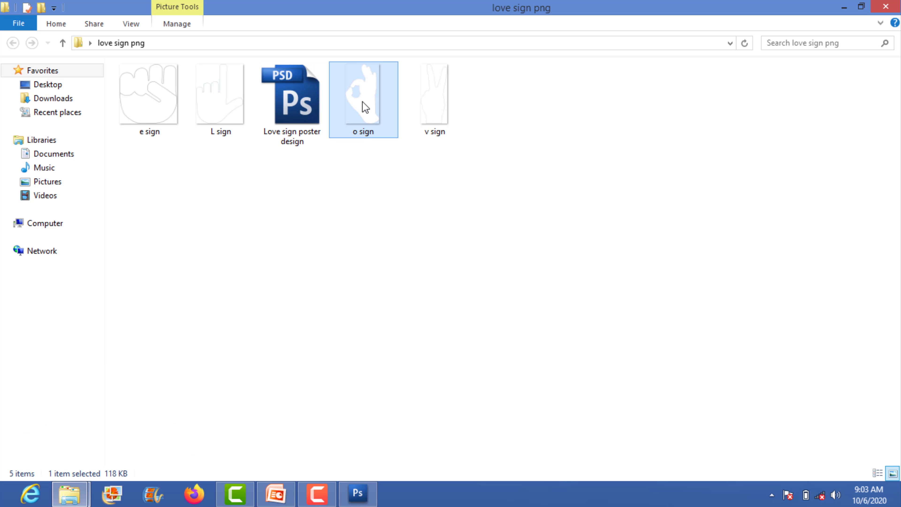
mouse_move(365, 106)
left_mouse_down()
mouse_move(508, 175)
mouse_move(449, 193)
left_mouse_up()
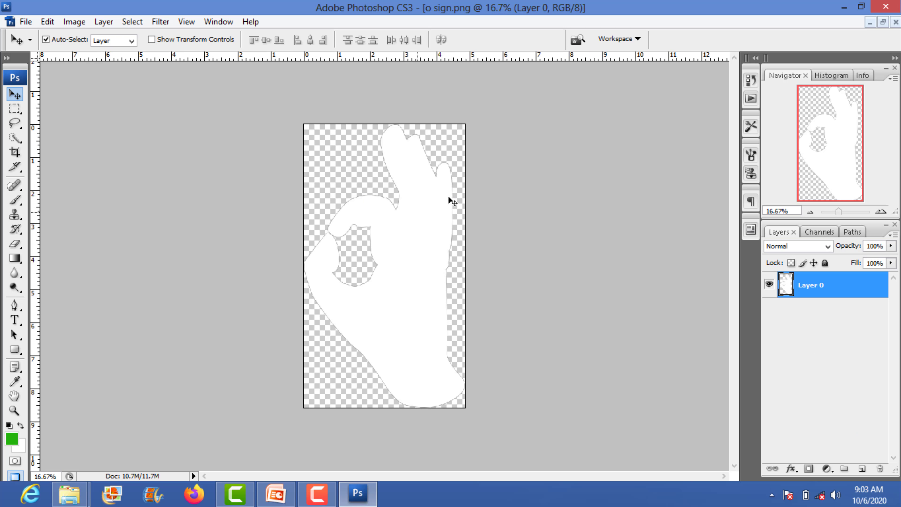
Copy the OK hand from o sign.png onto the LOVE poster
left_click(883, 22)
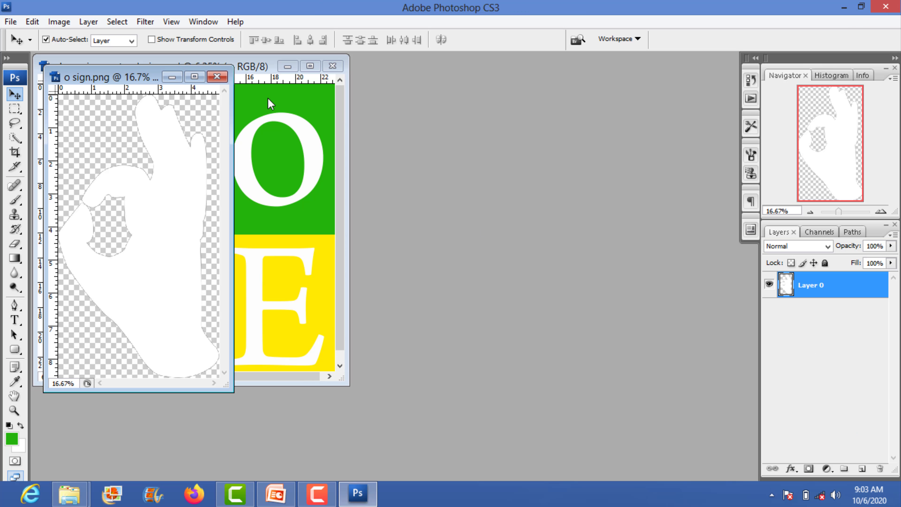
left_click_drag(107, 77, 646, 122)
left_click_drag(667, 246, 280, 157)
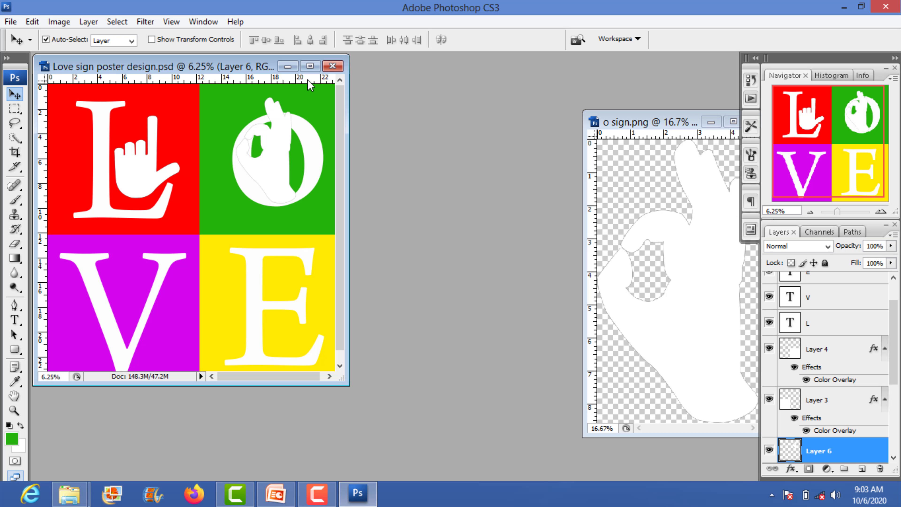
left_click(308, 67)
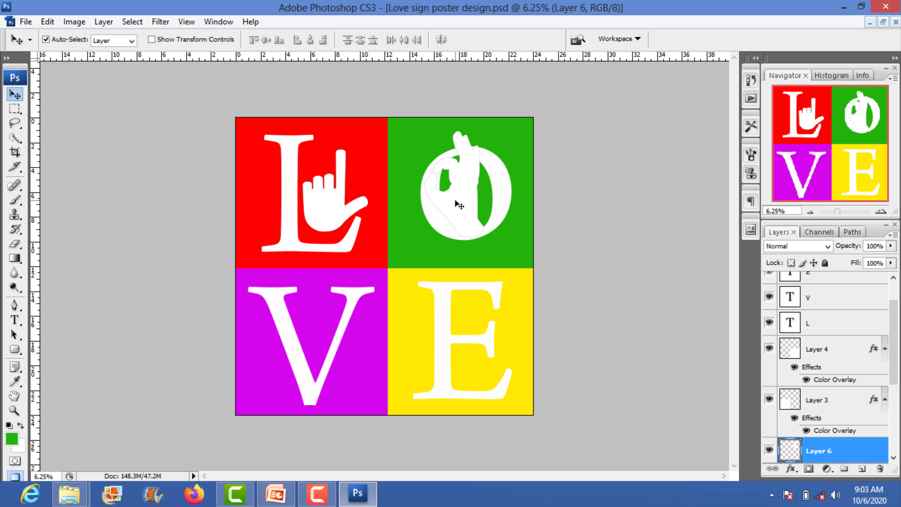
Shrink the OK hand to about 91.5% and centre it inside the green O
key("ctrl+t")
left_click_drag(485, 235, 475, 217)
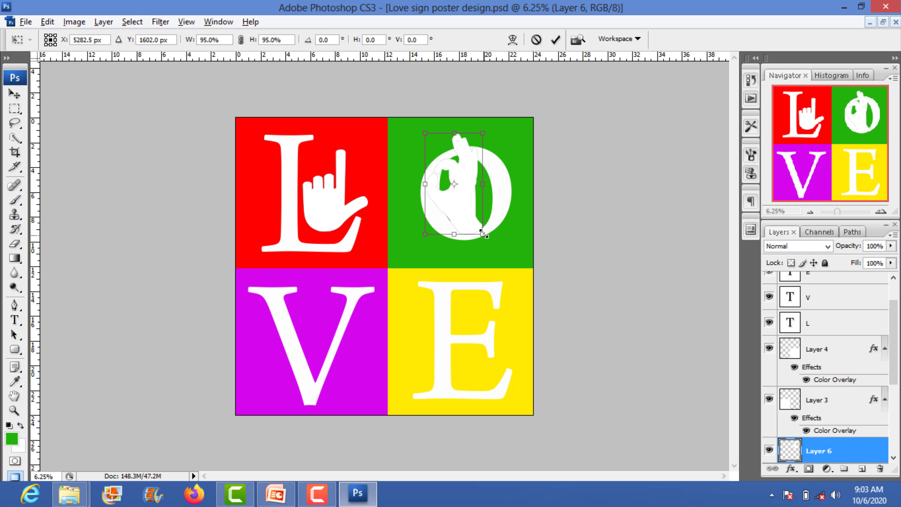
key("Return")
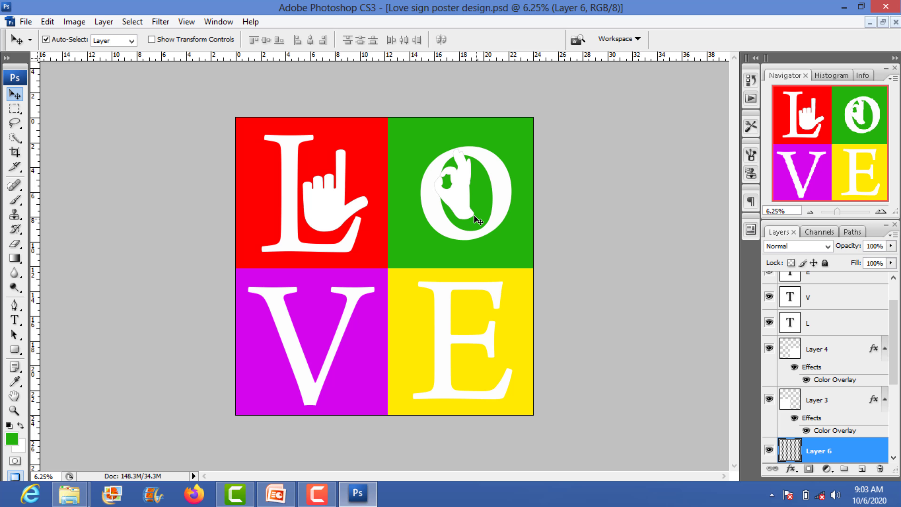
left_click_drag(460, 196, 468, 202)
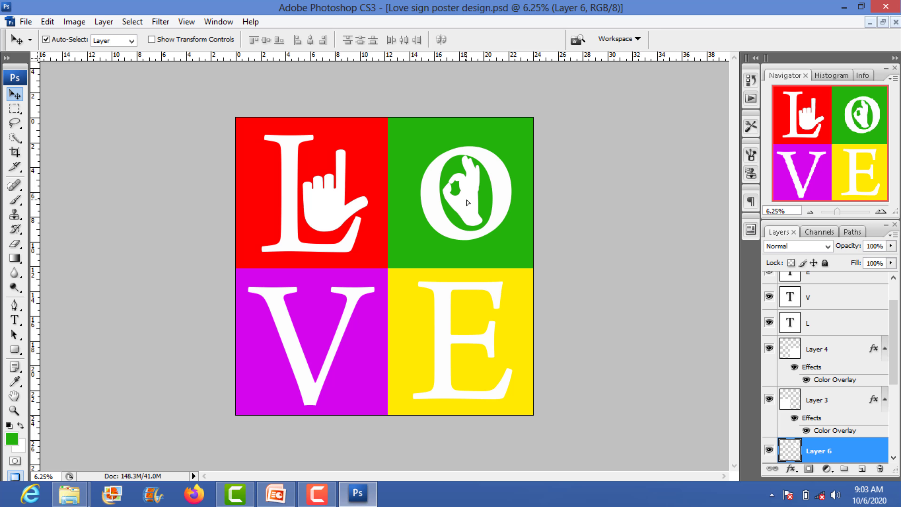
key("ctrl+t")
left_click_drag(482, 226, 481, 221)
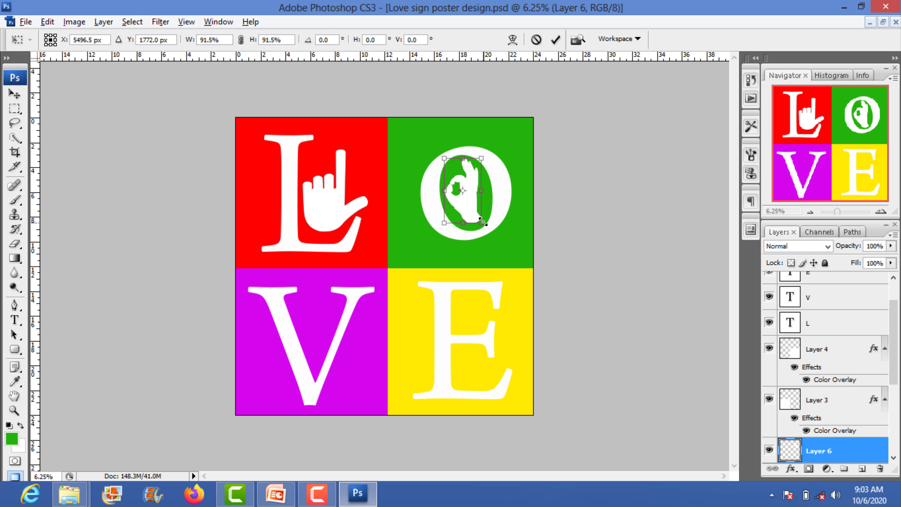
key("Return")
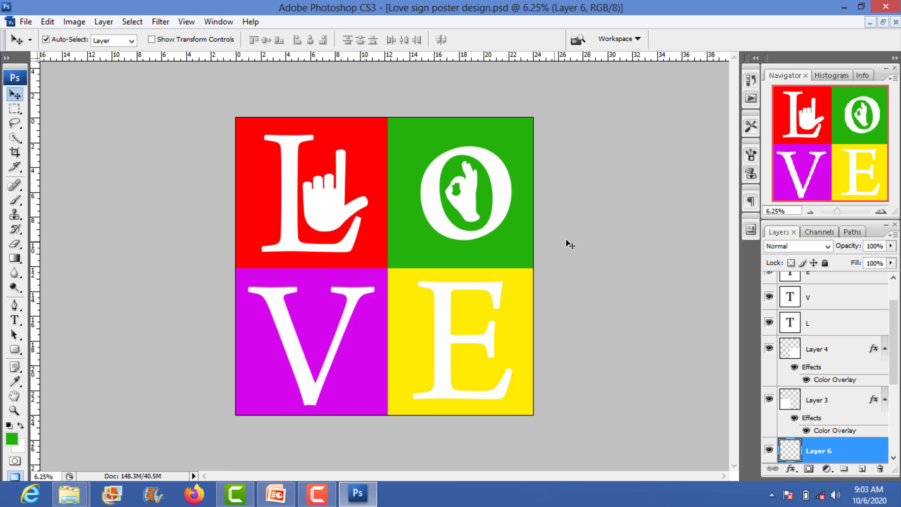
Close the o sign image and open v sign from the sign images folder
left_click(883, 22)
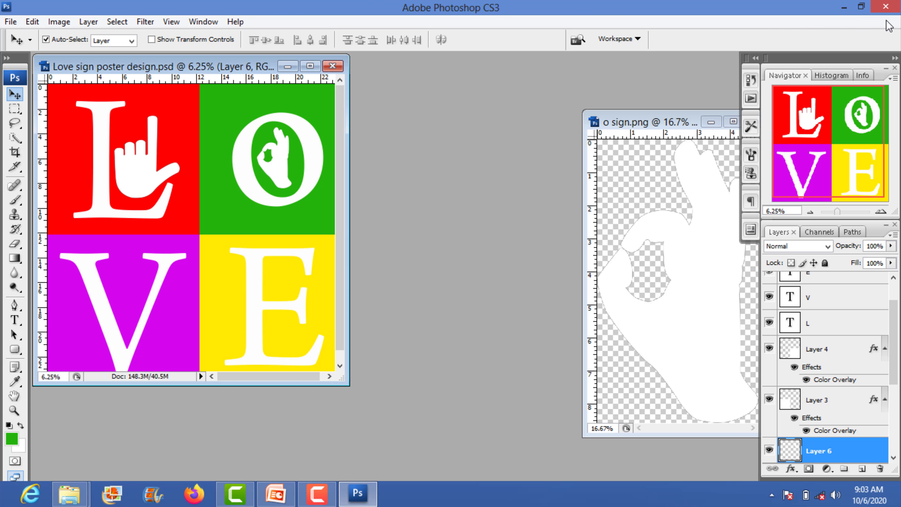
left_click_drag(678, 119, 512, 120)
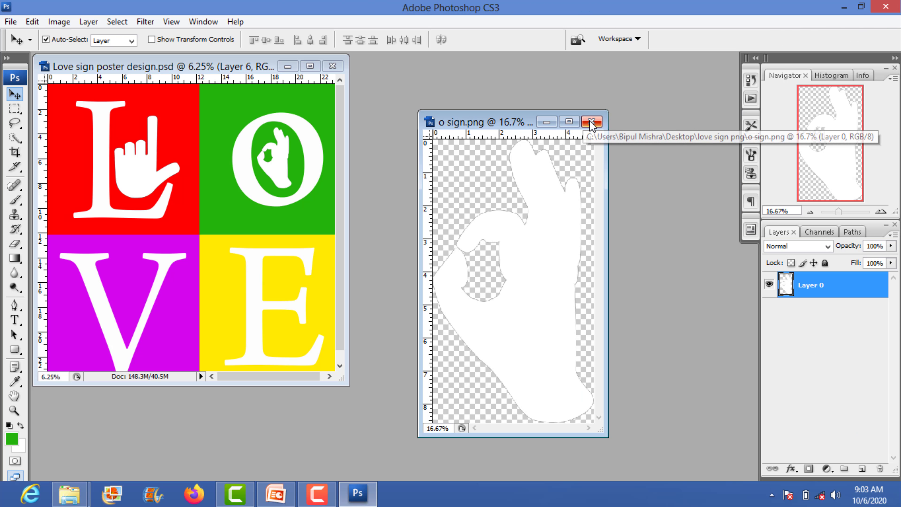
left_click(591, 122)
double_click(311, 66)
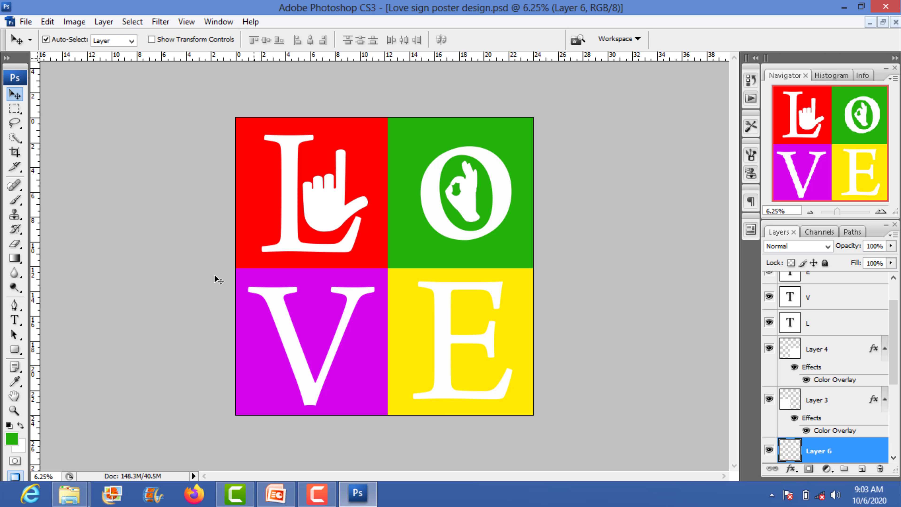
mouse_move(69, 494)
left_click(227, 451)
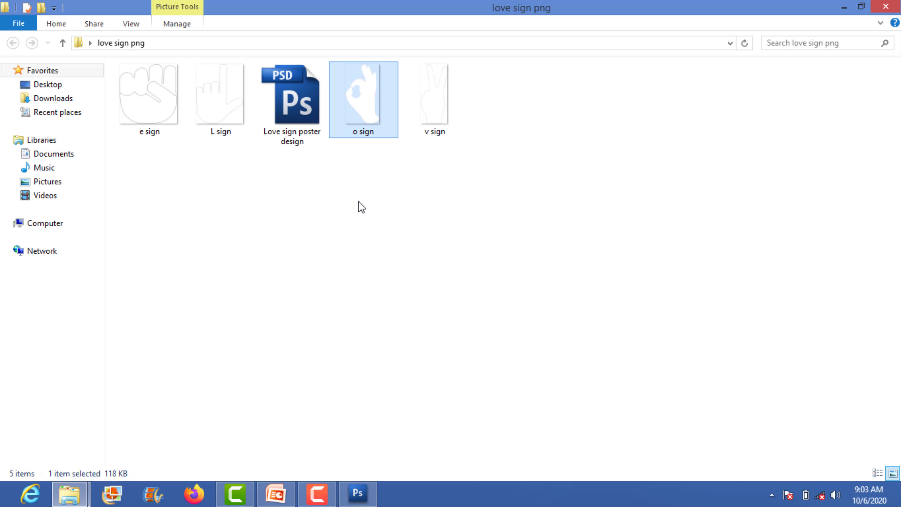
mouse_move(424, 117)
left_mouse_down()
mouse_move(356, 493)
mouse_move(444, 270)
left_mouse_up()
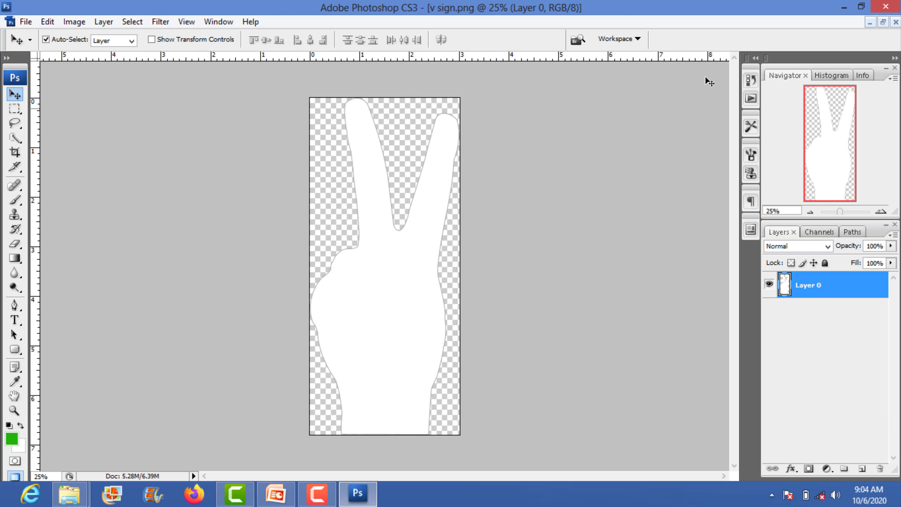
Copy the V-sign hand onto the poster, bring it to front, and place it lower right
left_click(883, 22)
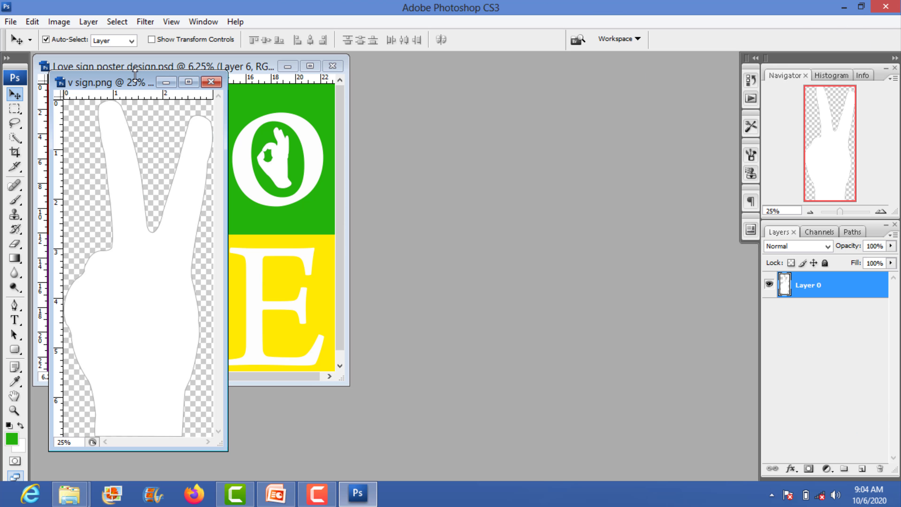
left_click_drag(134, 75, 667, 57)
left_click_drag(660, 231, 127, 297)
left_click(310, 65)
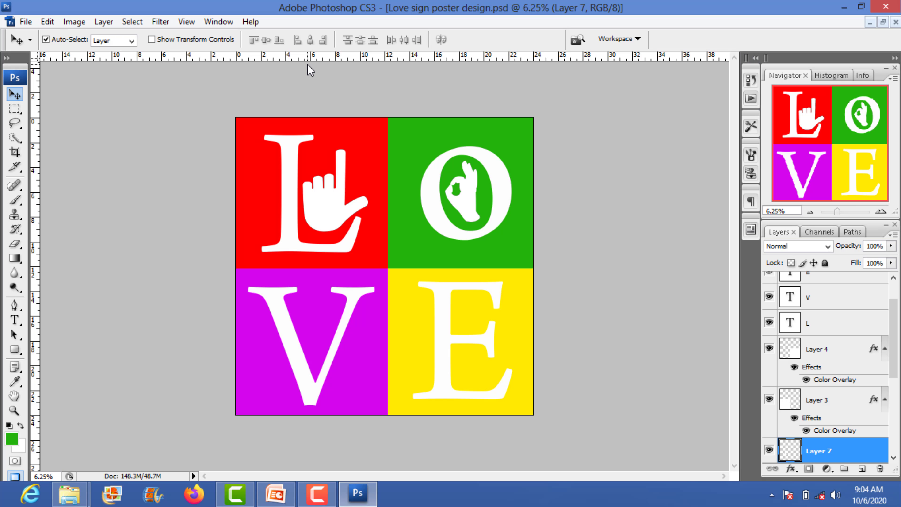
key("ctrl+shift+bracketright")
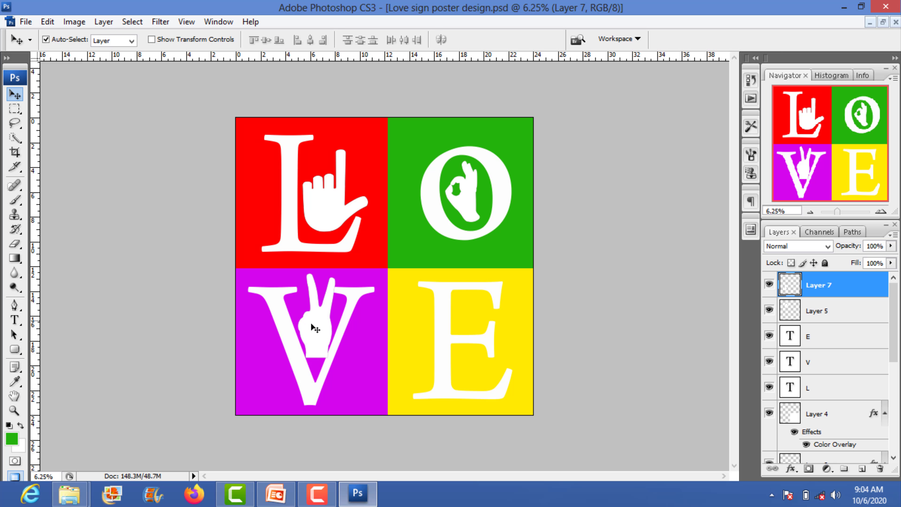
left_click_drag(310, 321, 354, 374)
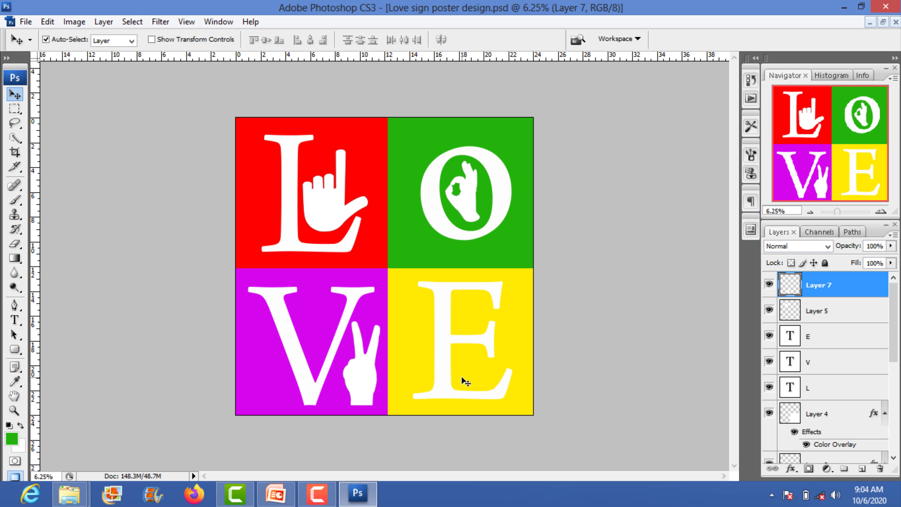
Nudge the V letter slightly left and close the v sign image
left_click(286, 324)
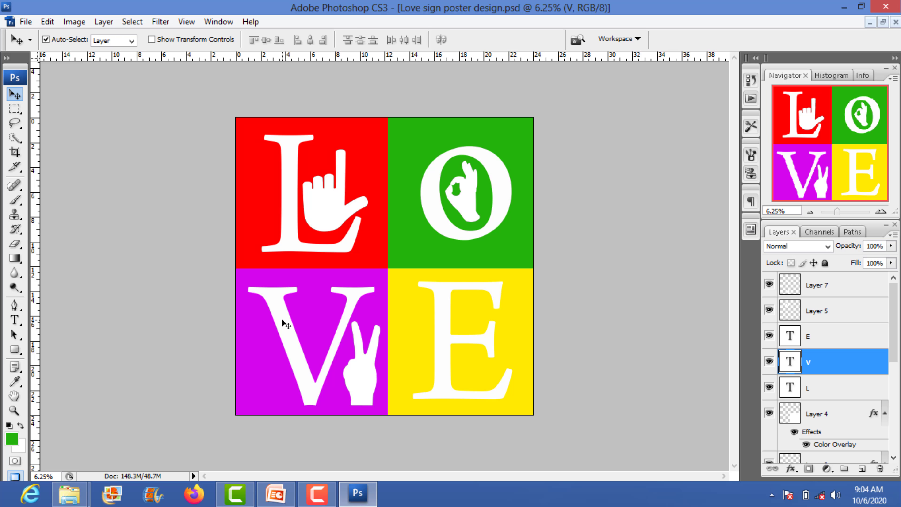
key("shift+Left")
key("shift+Left")
key("shift+Left")
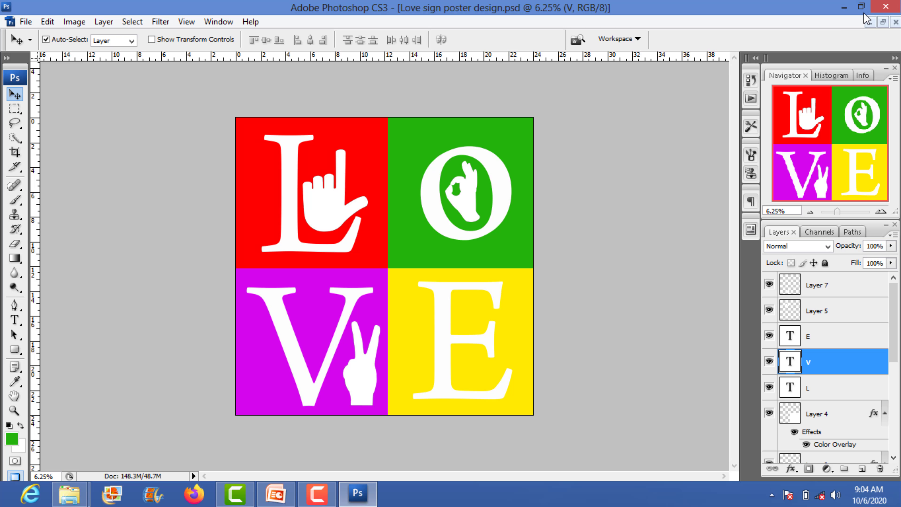
left_click(879, 23)
left_click_drag(679, 70, 429, 76)
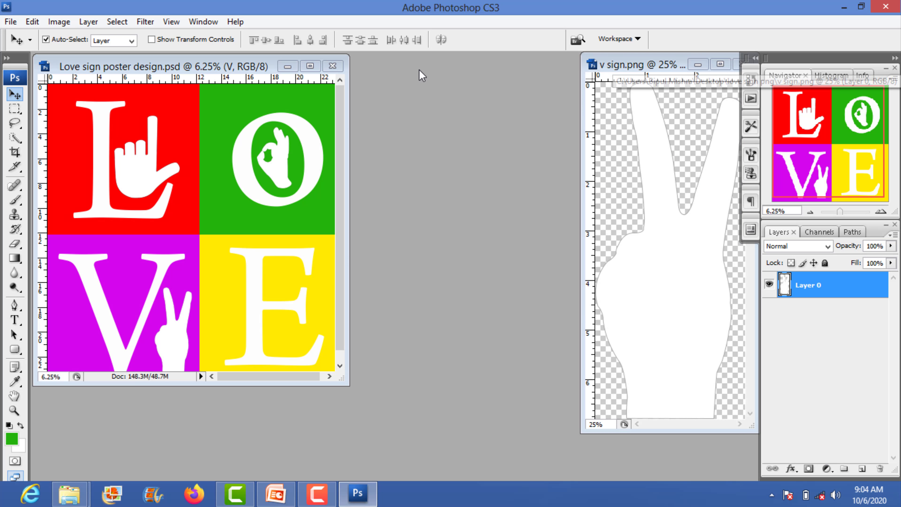
left_click(492, 71)
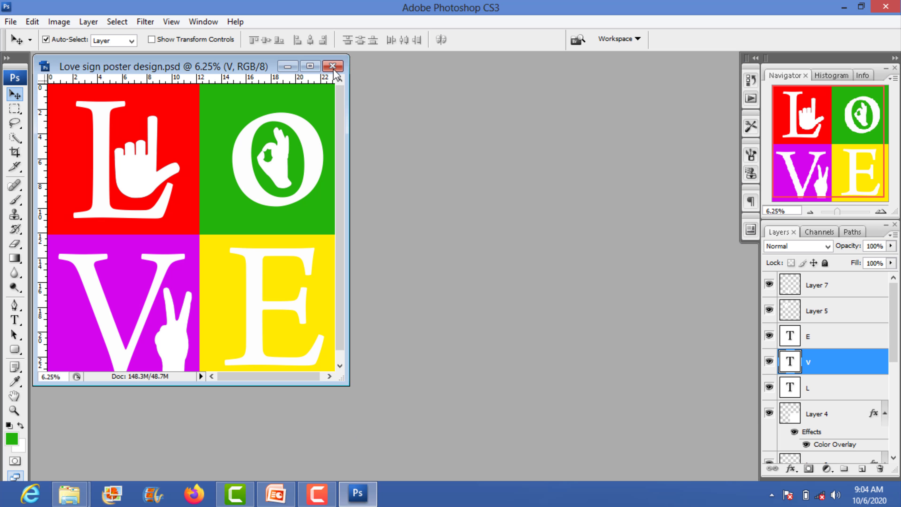
left_click(310, 65)
Open the e sign image and copy the fist hand into the yellow E square
left_click(69, 494)
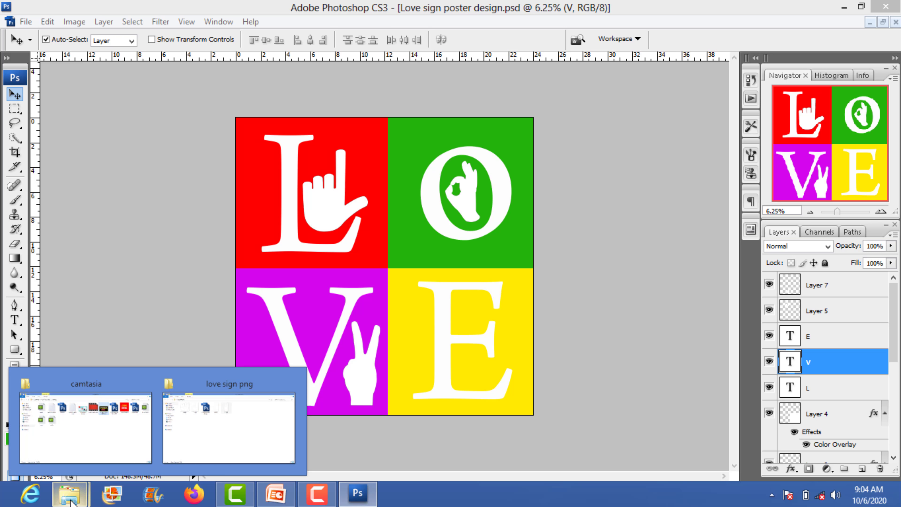
left_click(207, 445)
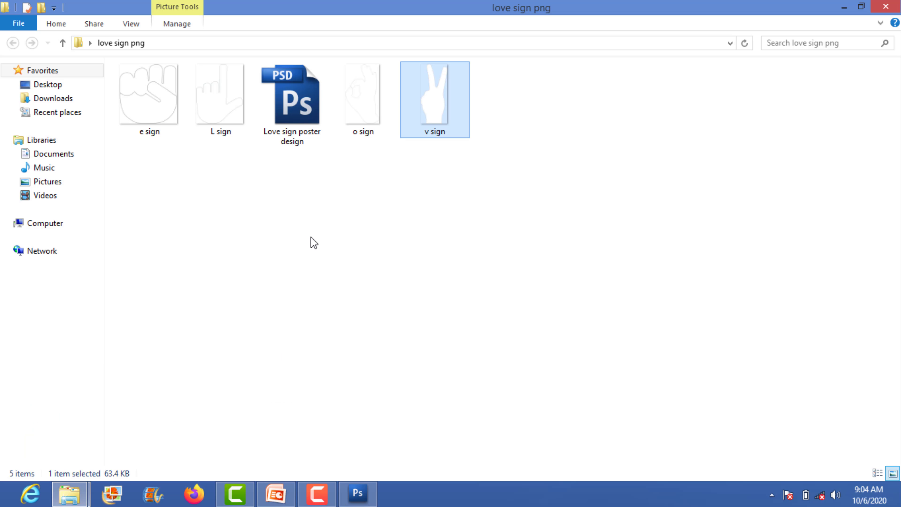
mouse_move(170, 124)
left_mouse_down()
mouse_move(357, 492)
mouse_move(415, 362)
left_mouse_up()
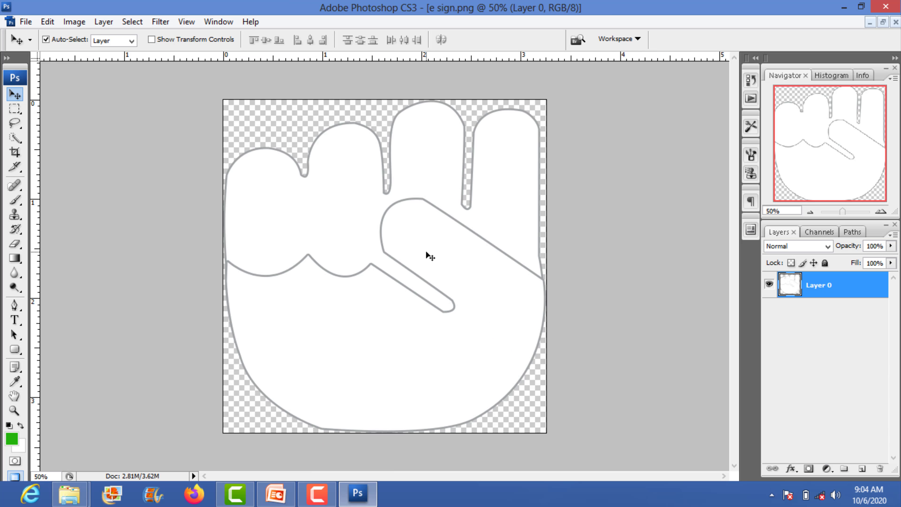
left_click(883, 22)
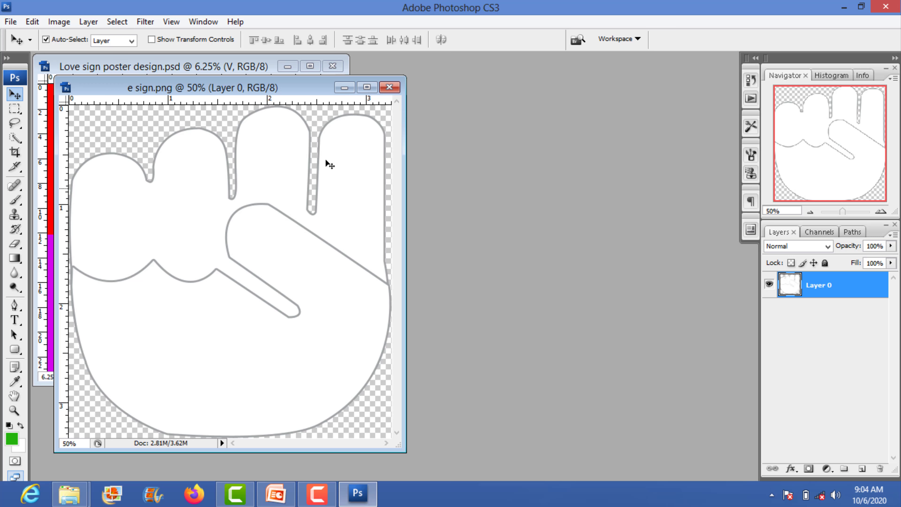
left_click_drag(295, 92, 864, 167)
left_click_drag(718, 306, 276, 295)
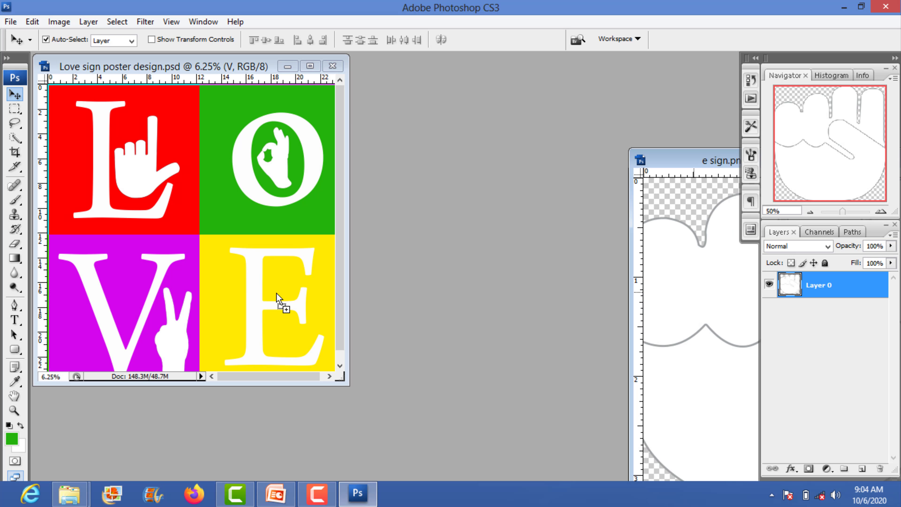
left_click(310, 67)
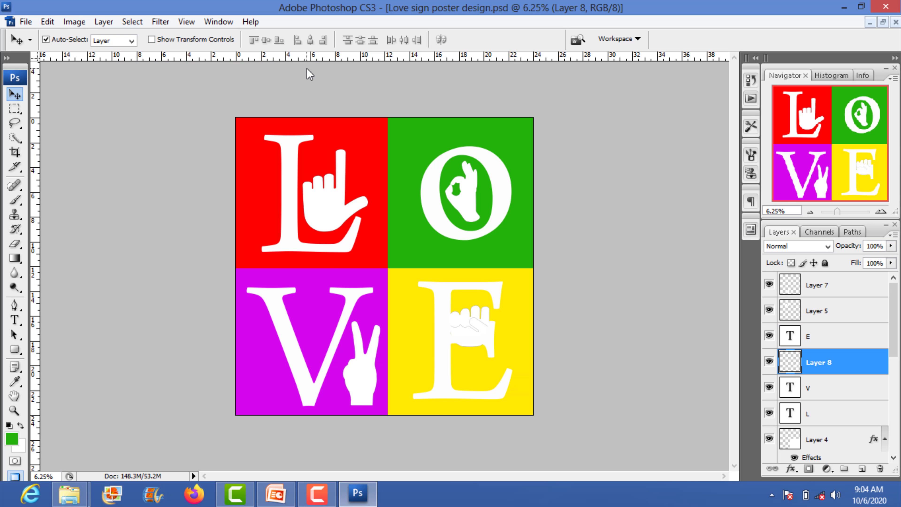
Undo an accidental E move, locate the fist layer, and bring it to the front
left_click_drag(475, 338, 499, 360)
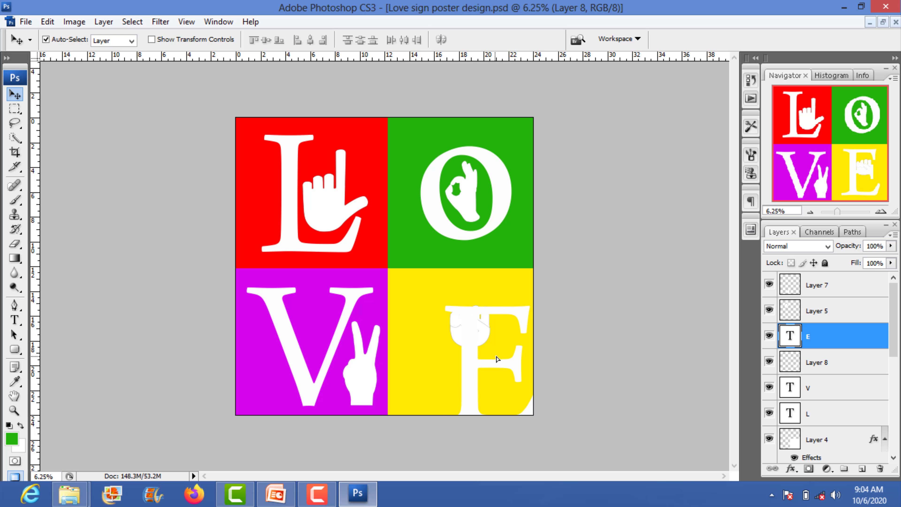
key("ctrl+z")
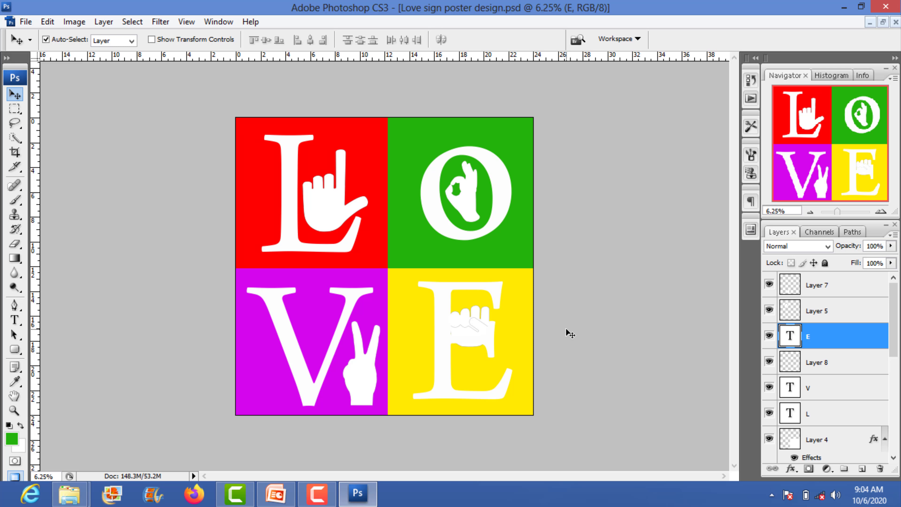
left_click(768, 361)
left_click(825, 368)
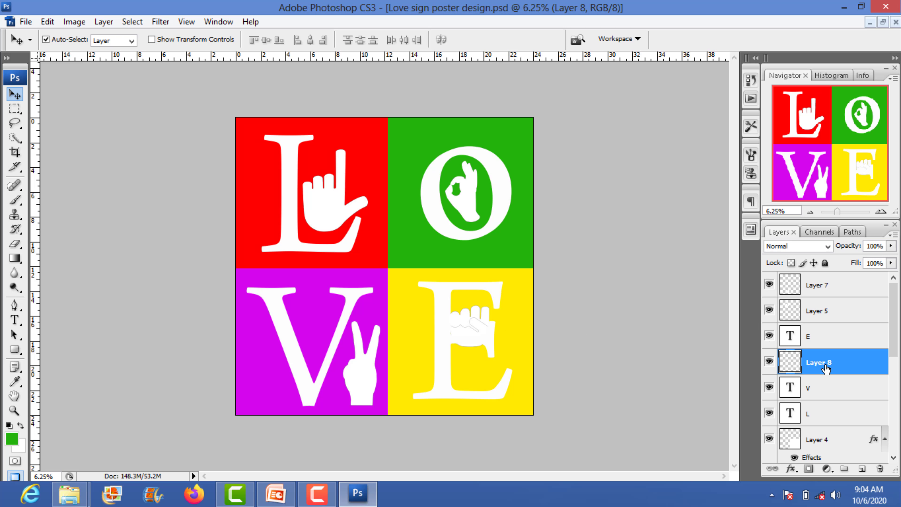
key("ctrl+shift+bracketright")
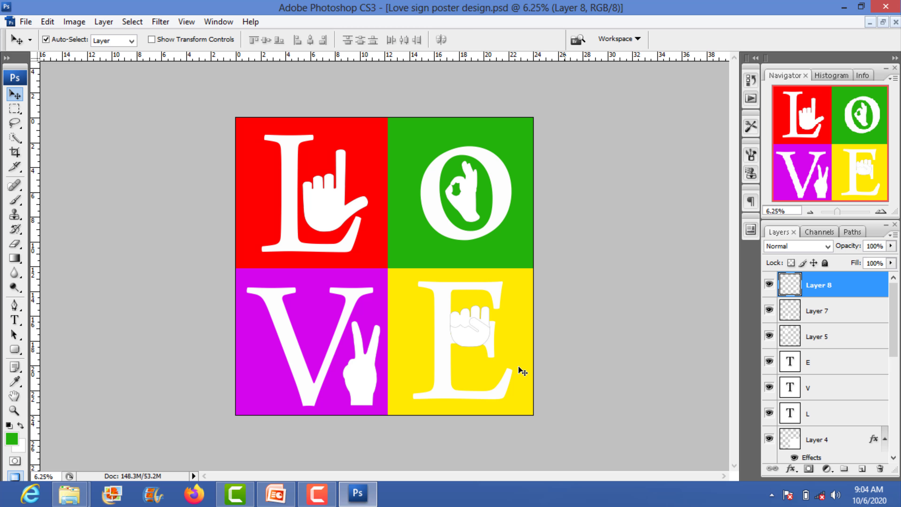
Position the fist against the E's right side, nudging the E slightly left
mouse_move(466, 335)
left_mouse_down()
mouse_move(512, 361)
mouse_move(474, 339)
mouse_move(494, 339)
mouse_move(432, 336)
left_mouse_up()
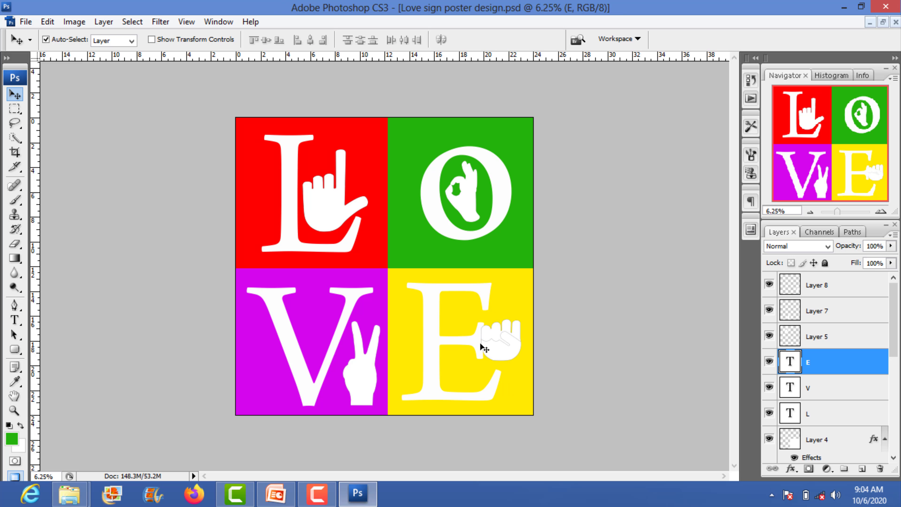
mouse_move(512, 350)
left_mouse_down()
mouse_move(470, 372)
mouse_move(520, 336)
mouse_move(467, 318)
left_mouse_up()
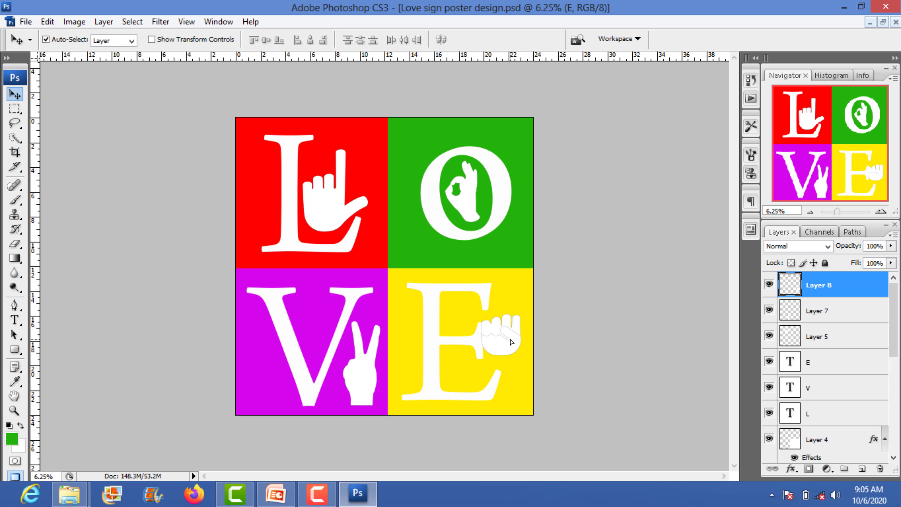
left_click_drag(467, 318, 512, 344)
left_click_drag(428, 305, 424, 310)
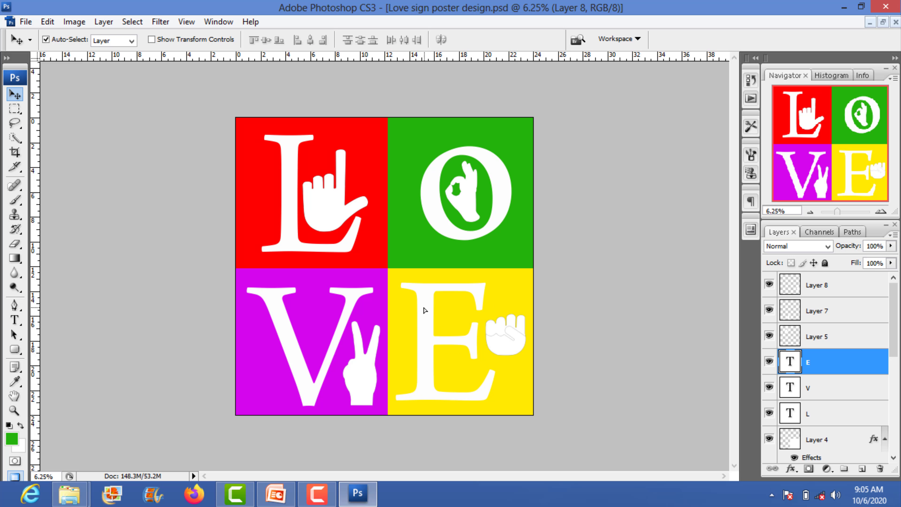
left_click(510, 343)
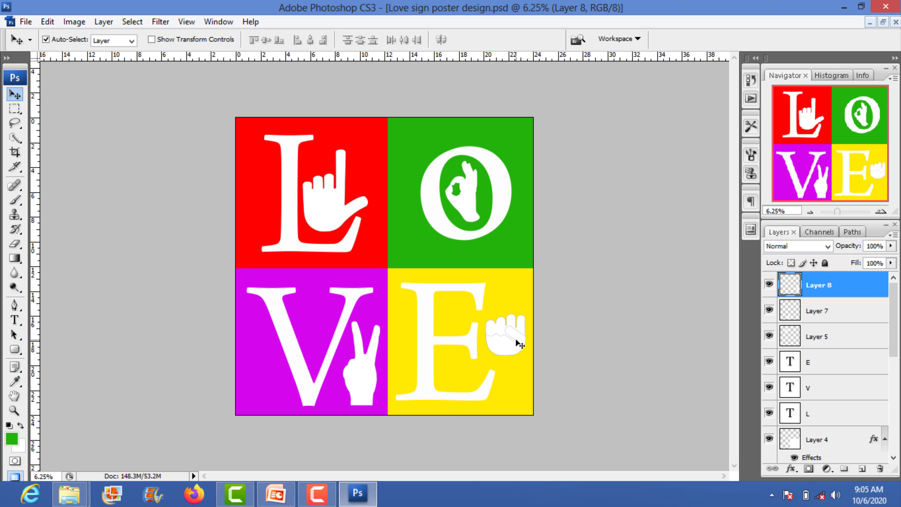
key("shift+Down")
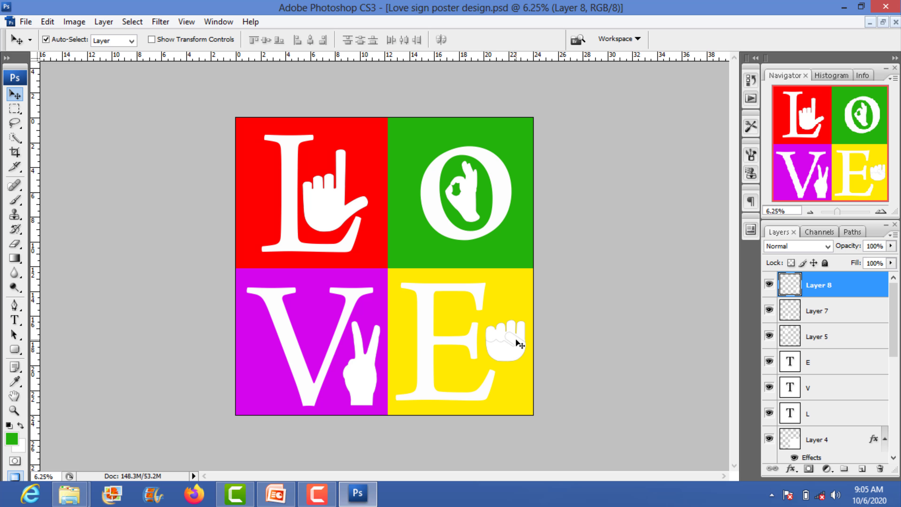
key("shift+Left")
key("shift+Left")
key("shift+Left")
key("shift+Left")
key("shift+Left")
key("shift+Left")
key("shift+Right")
key("shift+Right")
key("shift+Right")
Type a 200 pt L in the red square and move it to the top-left corner
key("t")
left_click(245, 165)
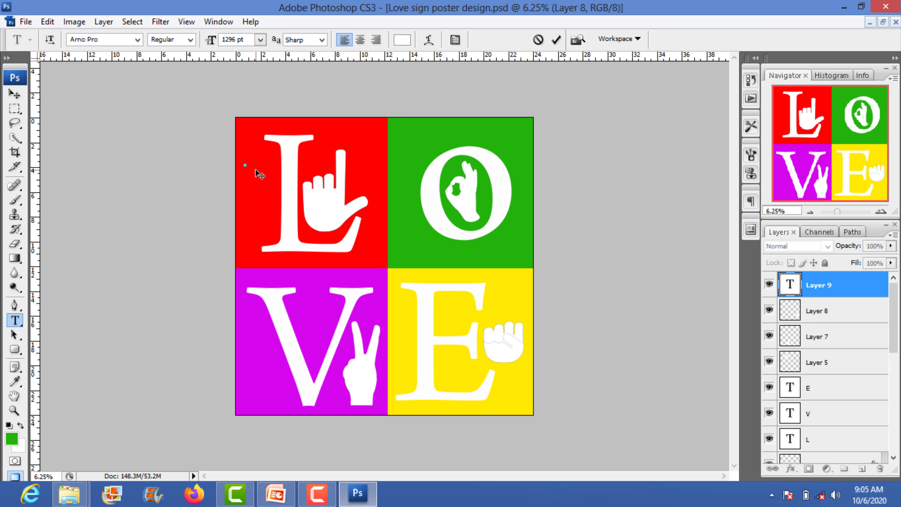
type("L")
key("ctrl+a")
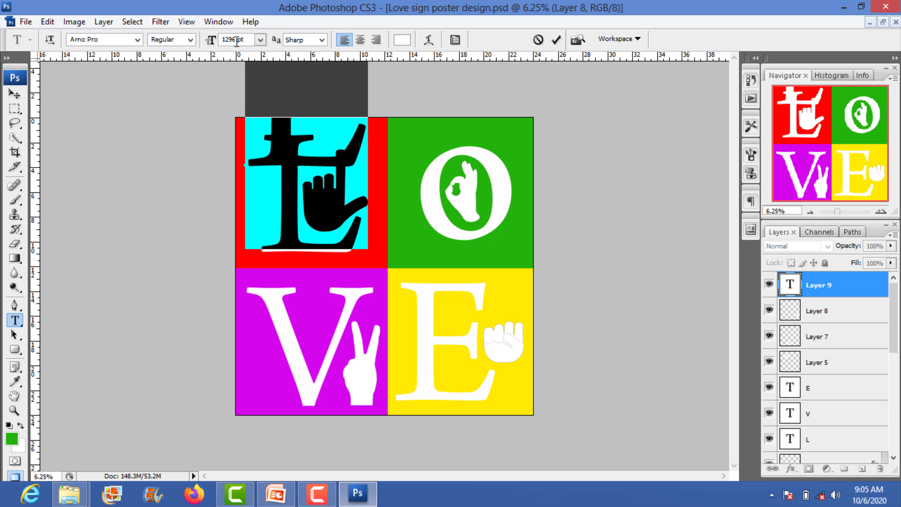
left_click_drag(238, 39, 184, 42)
type("100")
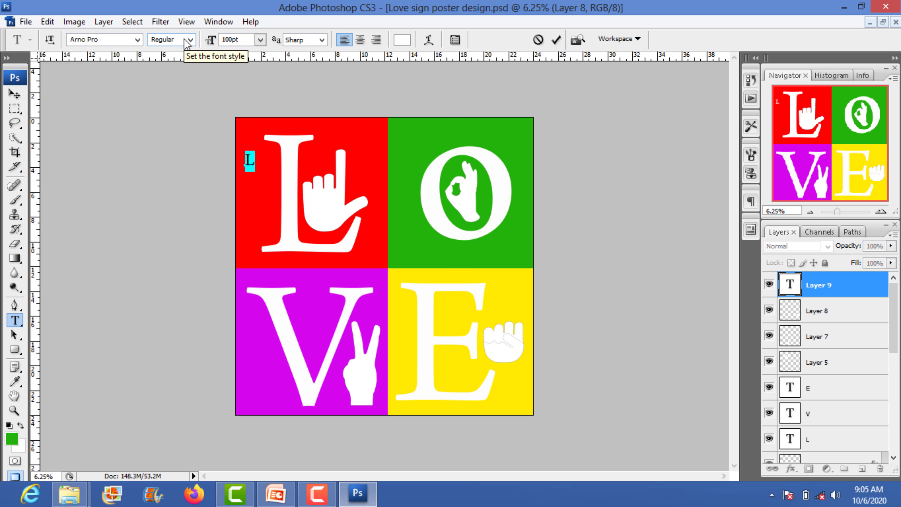
left_click_drag(234, 41, 202, 43)
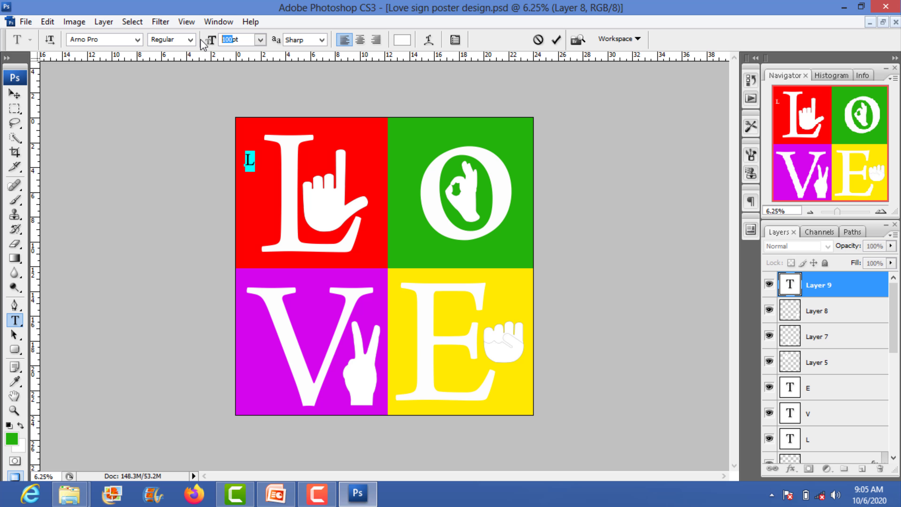
type("200")
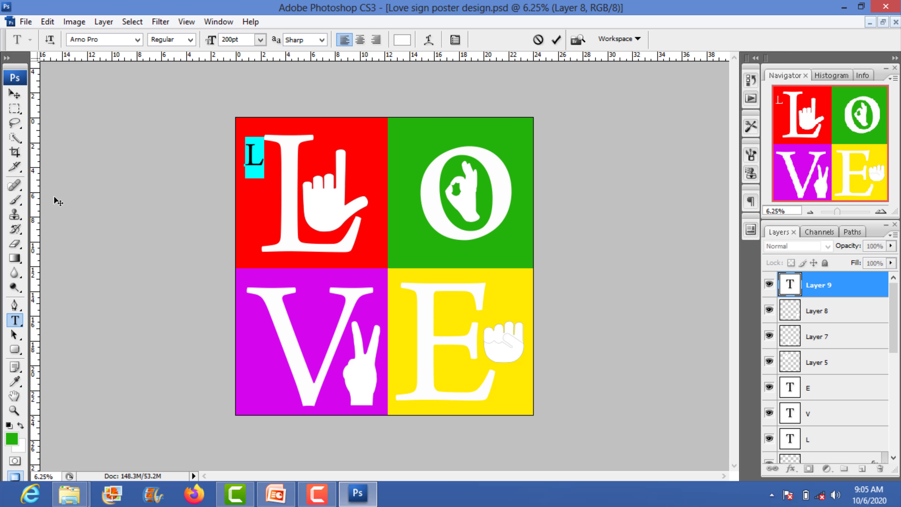
left_click(14, 94)
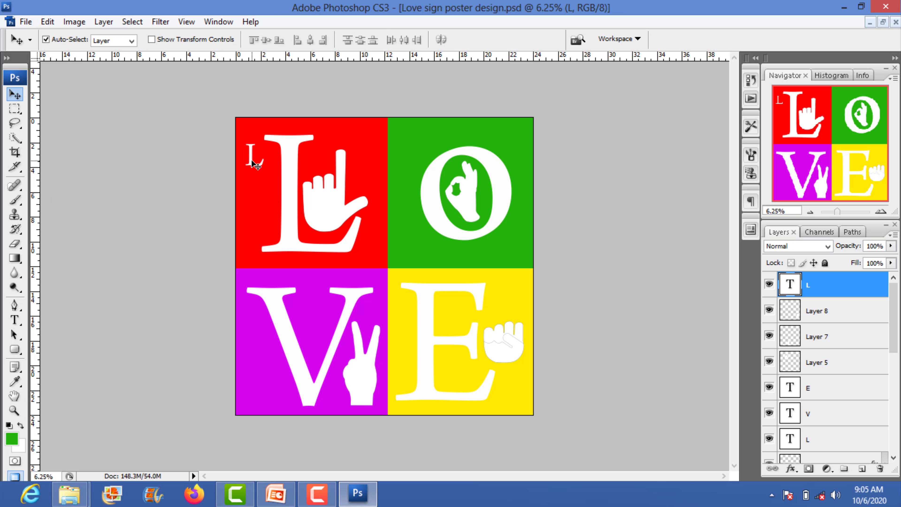
left_click_drag(253, 161, 248, 143)
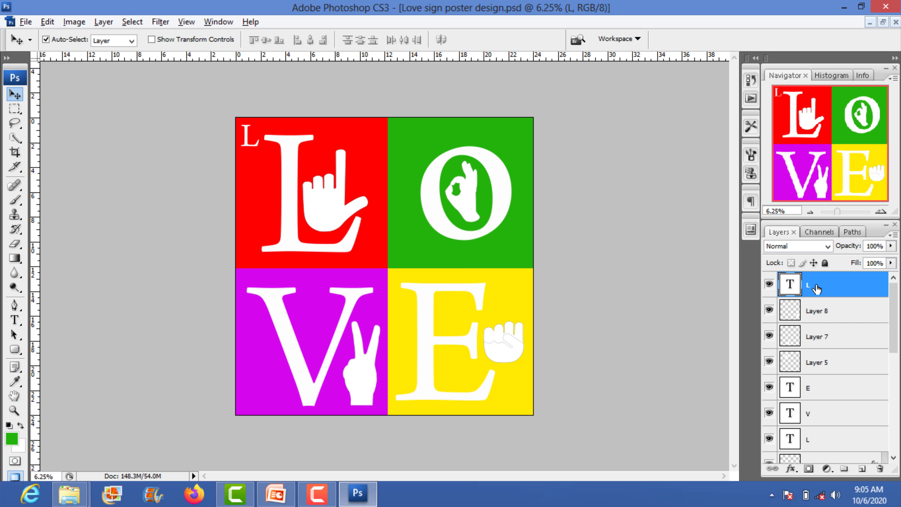
Duplicate the small L caption, move it to the green square's top-left, and change it to O
key("ctrl+j")
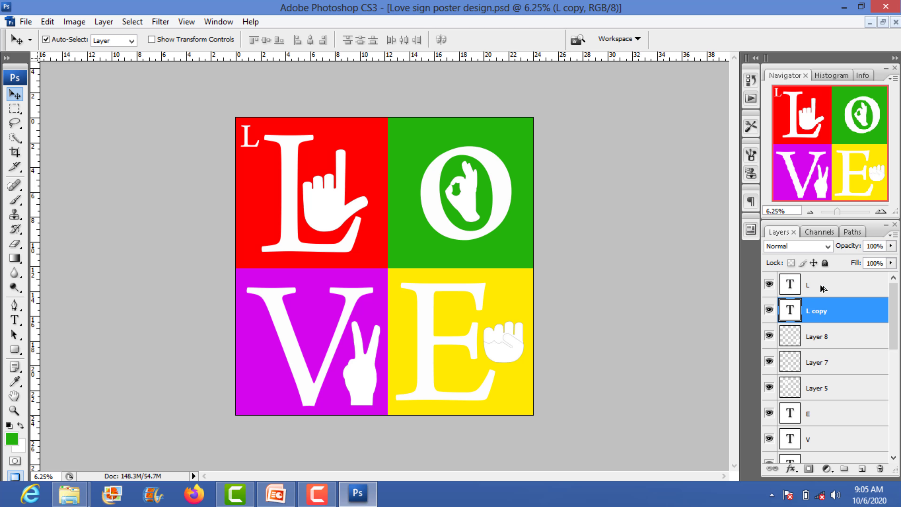
key("shift+Right")
key("shift+Right")
key("shift+Right")
key("shift+Right")
key("shift+Right")
key("shift+Right")
key("shift+Right")
key("shift+Right")
key("shift+Right")
key("shift+Right")
key("shift+Right")
key("shift+Right")
key("shift+Right")
key("shift+Right")
key("shift+Right")
key("shift+Right")
key("shift+Right")
key("shift+Right")
key("shift+Right")
key("shift+Right")
key("shift+Right")
key("shift+Right")
key("shift+Right")
key("shift+Right")
key("shift+Right")
key("shift+Right")
key("shift+Right")
key("shift+Right")
key("shift+Right")
key("shift+Right")
key("shift+Right")
key("shift+Right")
key("shift+Right")
key("shift+Right")
key("shift+Right")
key("shift+Right")
left_click_drag(332, 150, 369, 156)
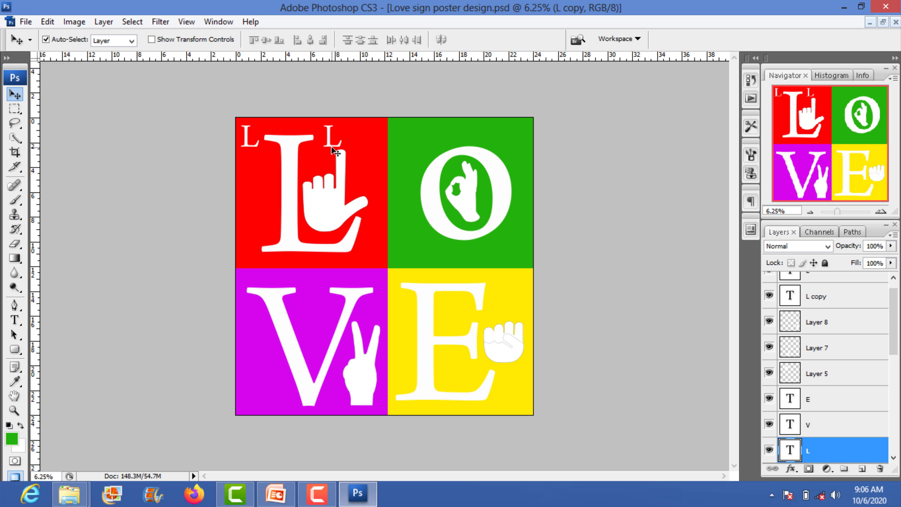
key("ctrl+z")
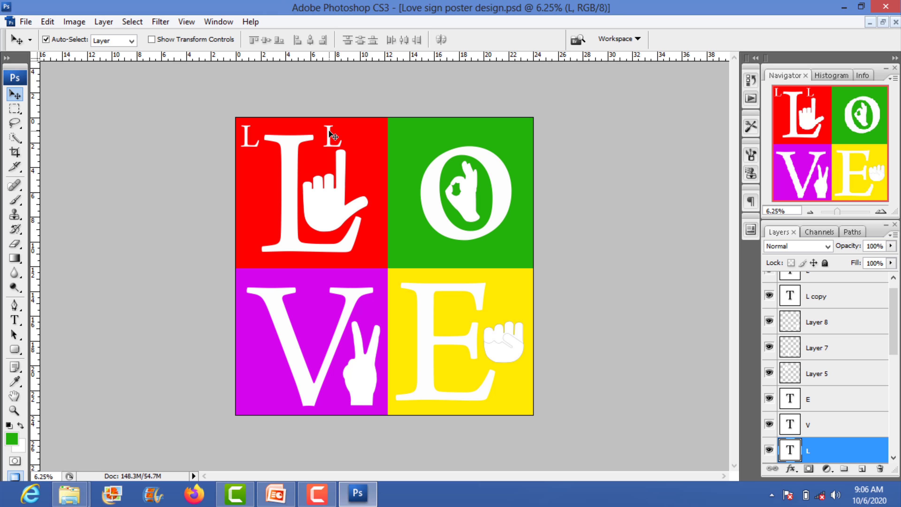
left_click(327, 131)
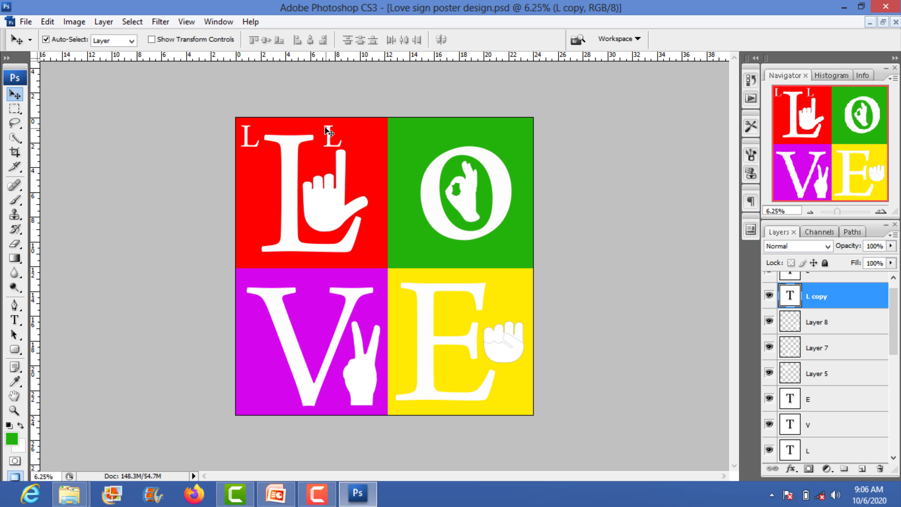
left_click_drag(327, 129, 398, 131)
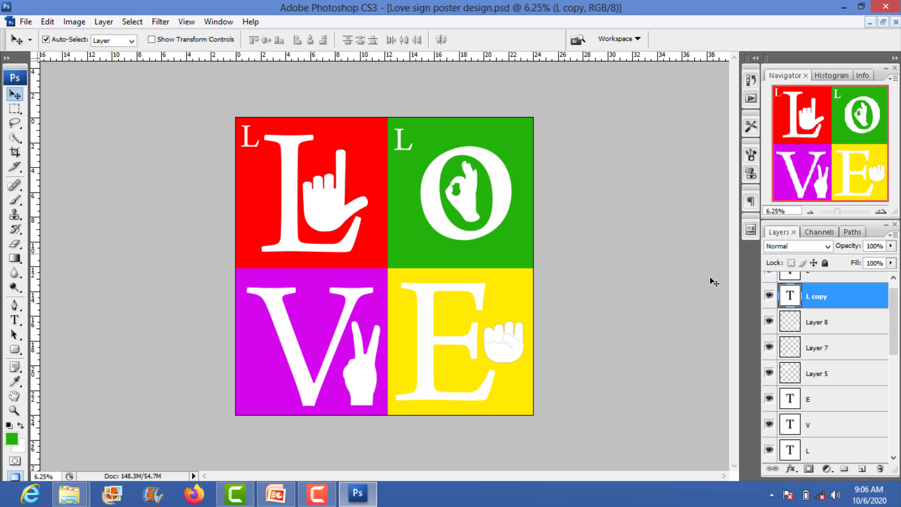
double_click(789, 295)
type("O")
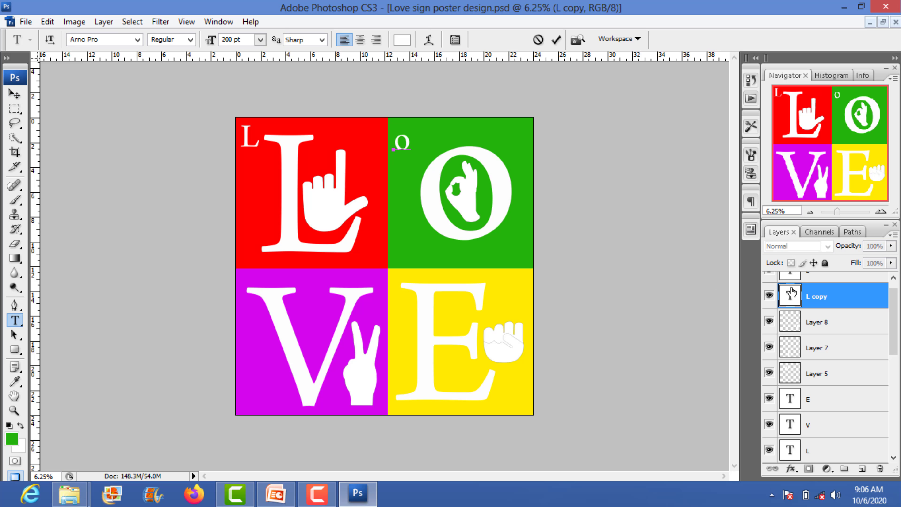
left_click(14, 94)
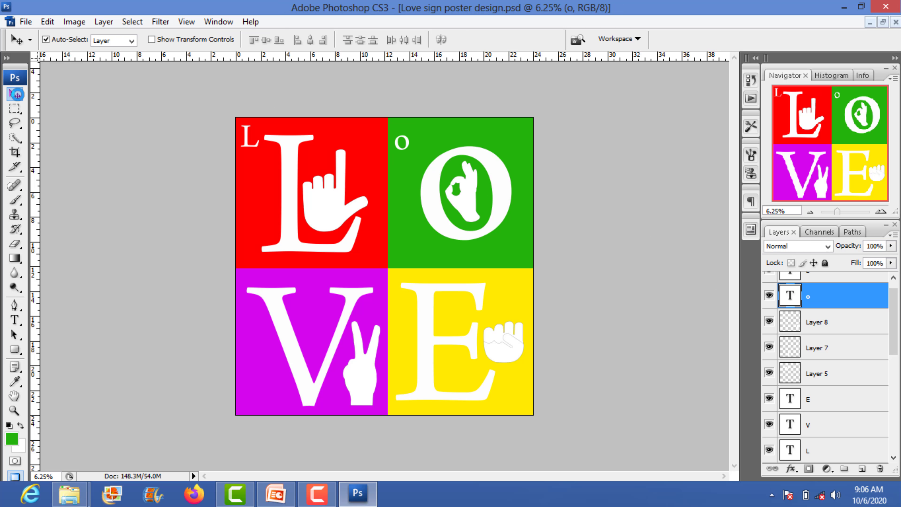
key("shift+Up")
key("shift+Up")
key("shift+Up")
key("shift+Up")
key("shift+Up")
key("shift+Up")
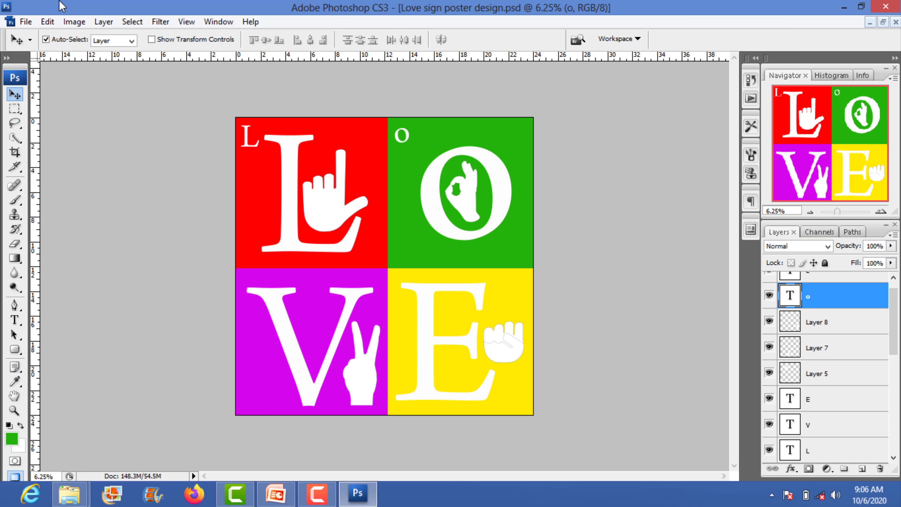
Type a small v caption and drag it into the purple square's top-left corner
key("t")
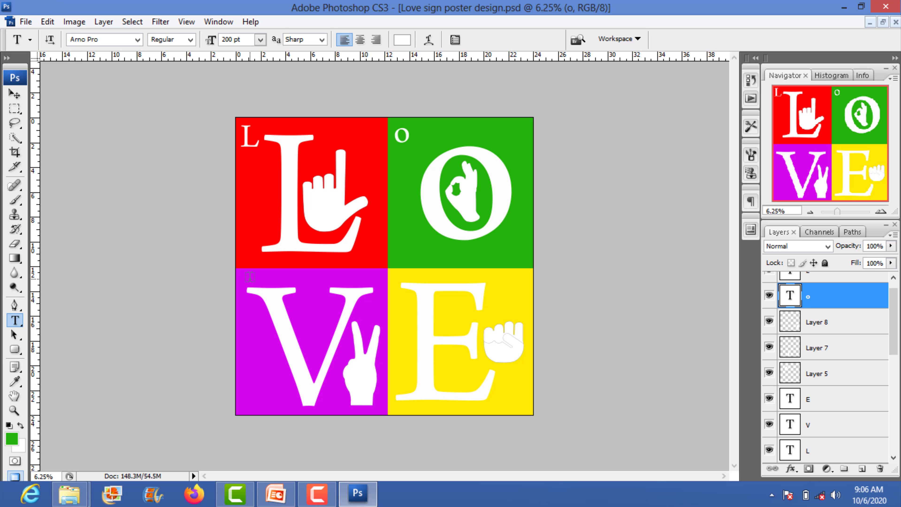
left_click(250, 278)
type("v")
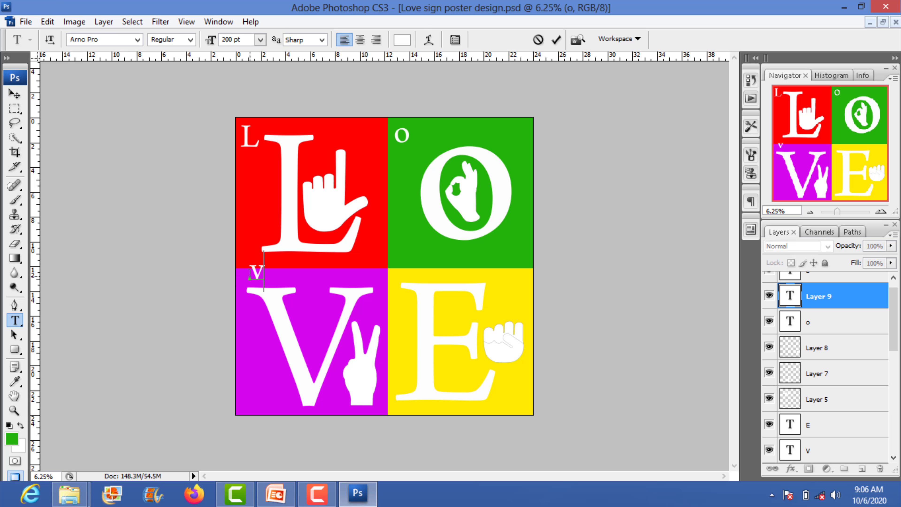
left_click(14, 94)
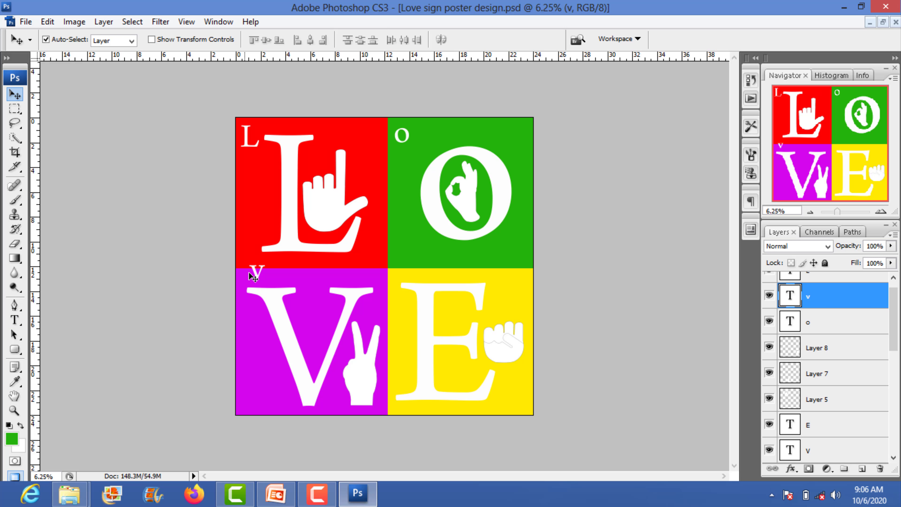
left_click_drag(256, 279, 245, 311)
key("t")
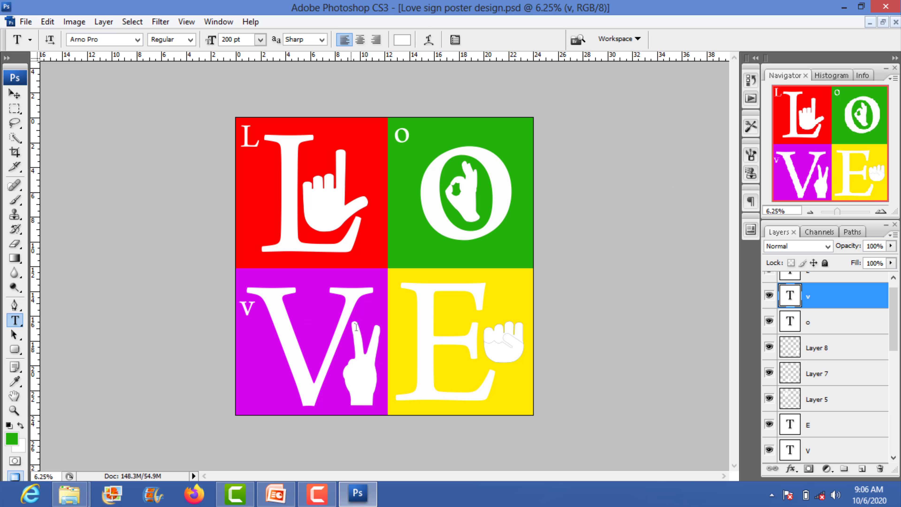
Commit the large E text and select the green square's layer on the canvas
left_click(413, 309)
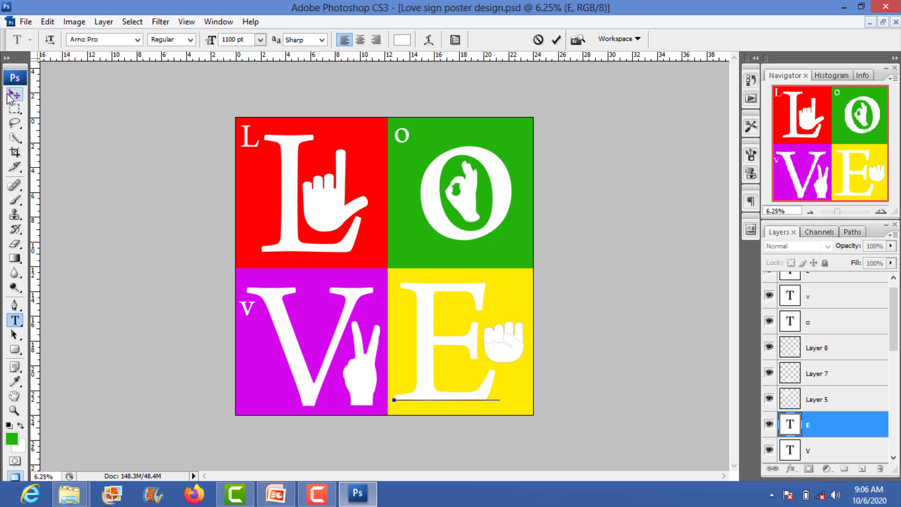
left_click(13, 94)
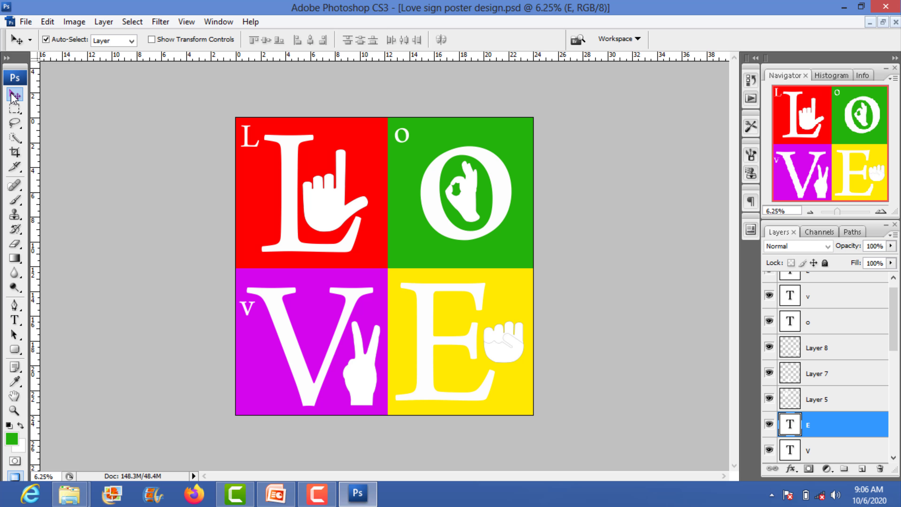
key("t")
left_click(413, 252)
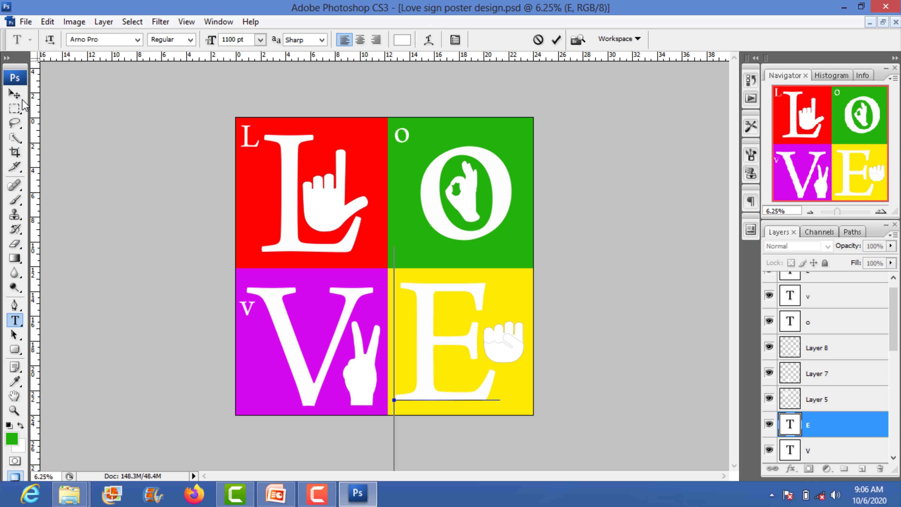
left_click(14, 95)
left_click(521, 262)
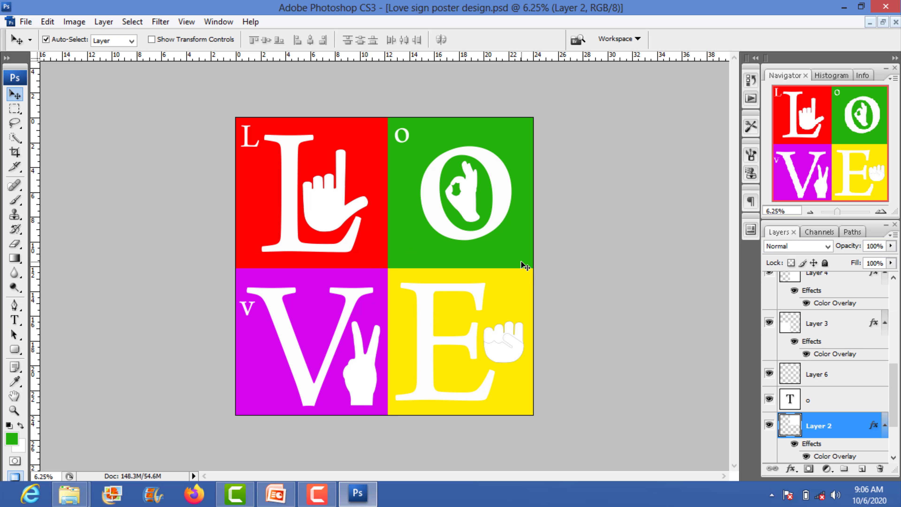
Create a new text layer with the letter 'o' and drag it into the square
key("t")
left_click(520, 260)
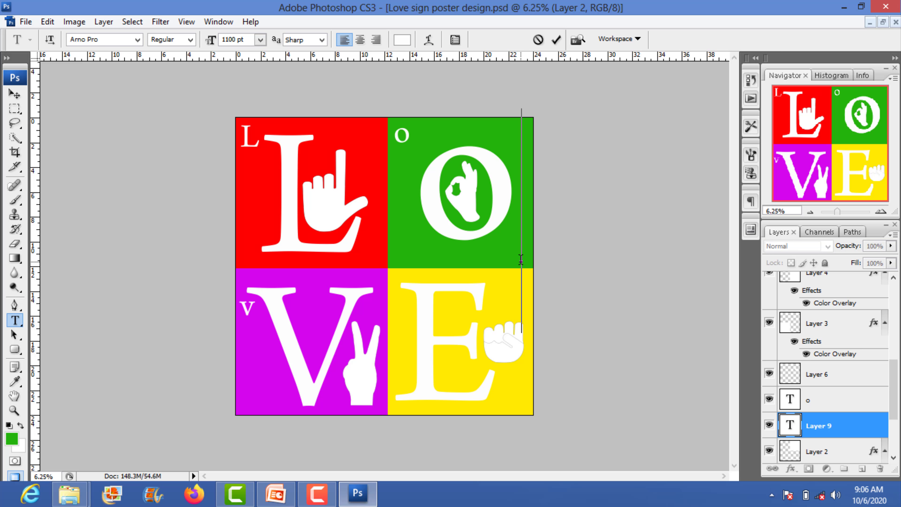
type("o")
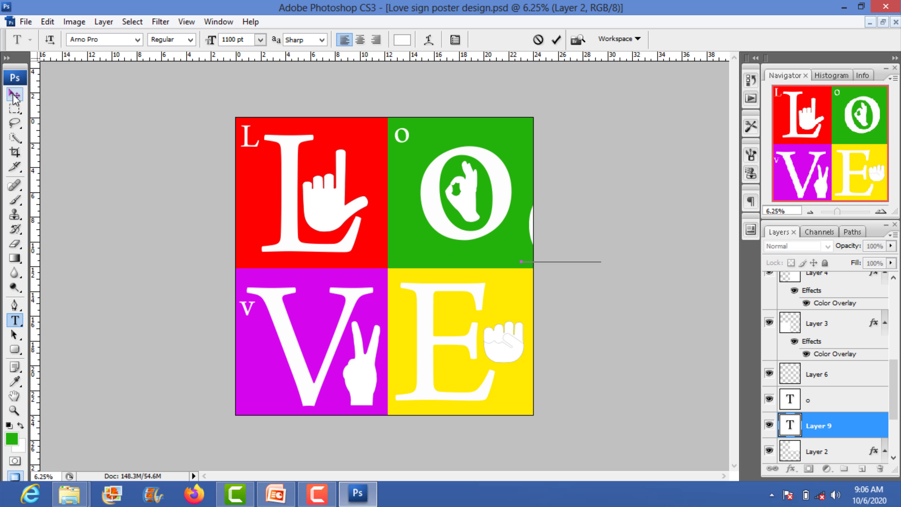
left_click(14, 94)
mouse_move(530, 225)
left_mouse_down()
mouse_move(413, 252)
mouse_move(388, 246)
left_mouse_up()
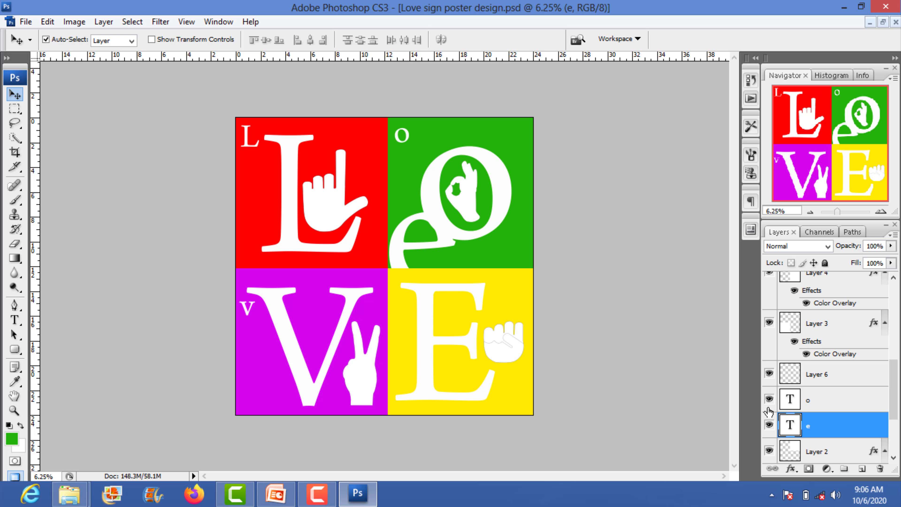
Change the new letter to E at 200 pt and bring its layer to the front
double_click(789, 425)
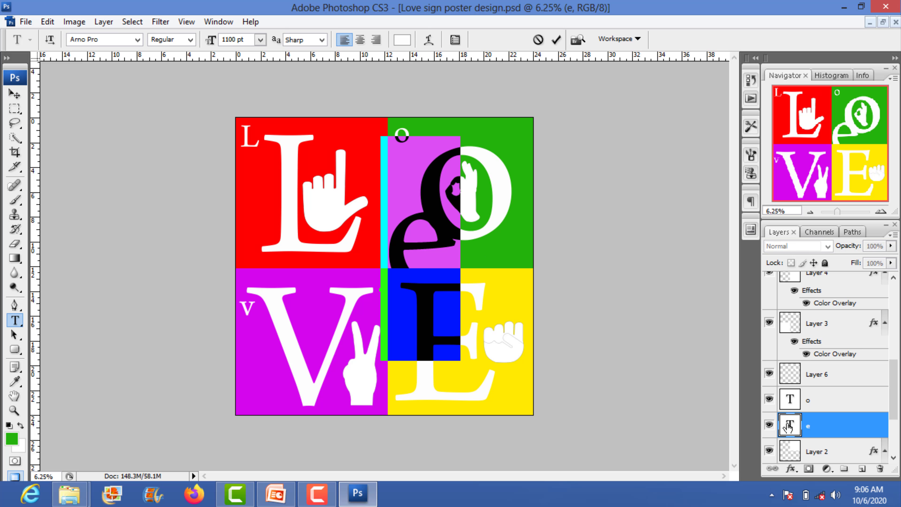
left_click(655, 327)
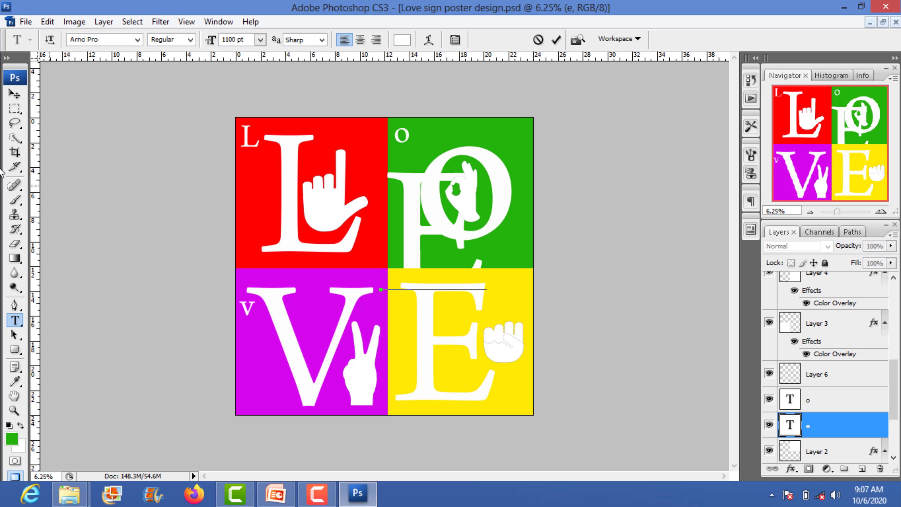
left_click(15, 94)
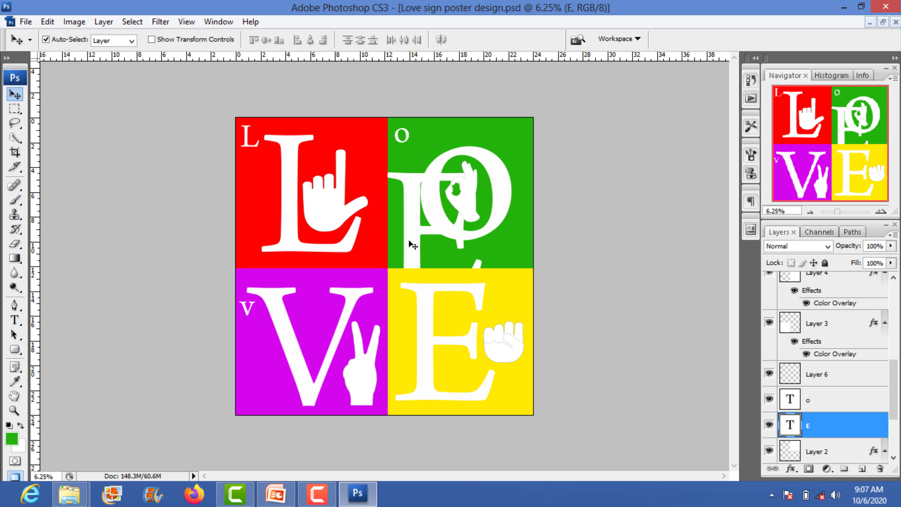
double_click(794, 425)
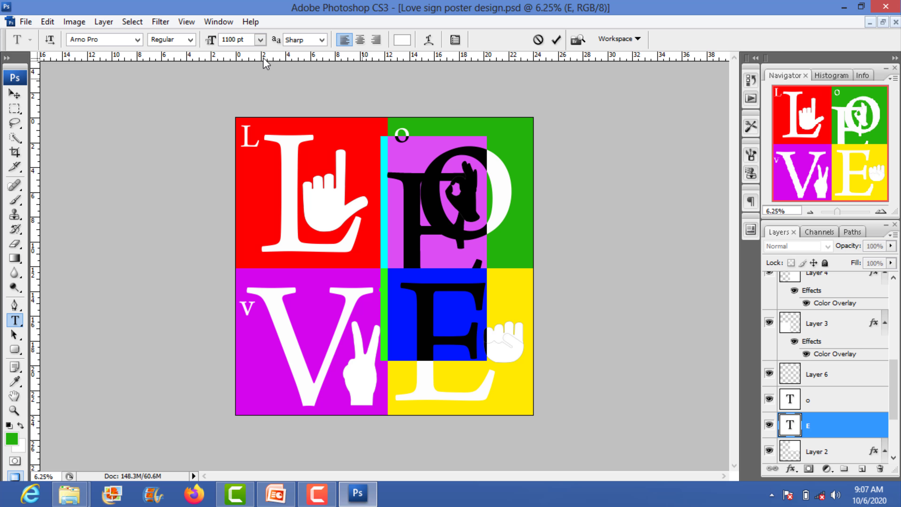
double_click(229, 42)
type("200")
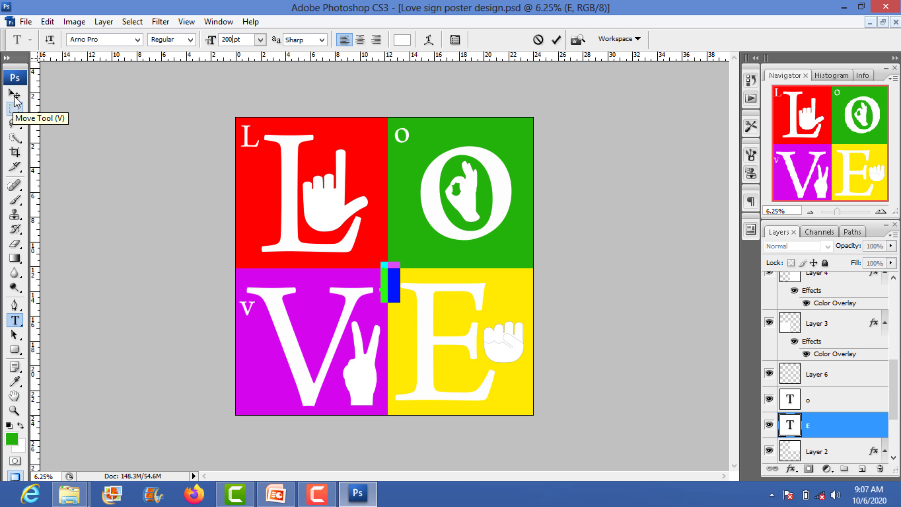
left_click(14, 94)
key("ctrl+shift+bracketright")
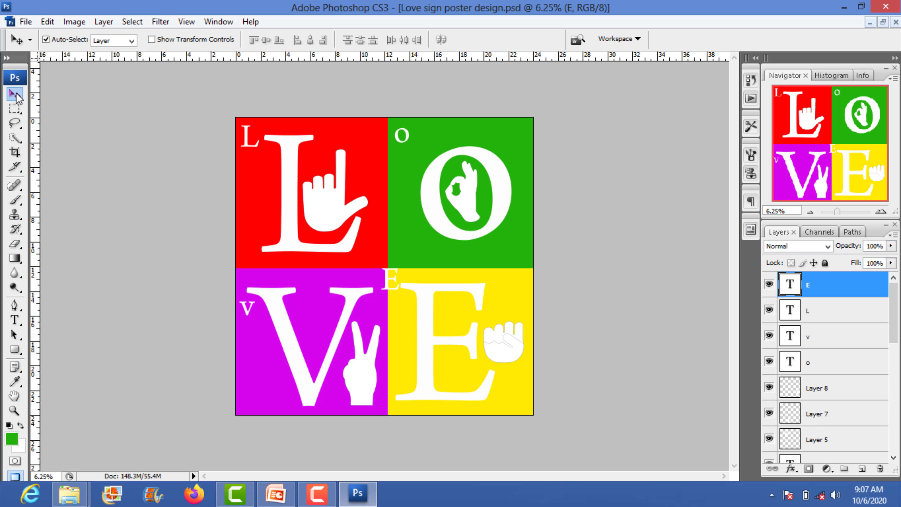
Select the small 'o' caption layer and check its text settings
left_click(400, 135)
double_click(794, 363)
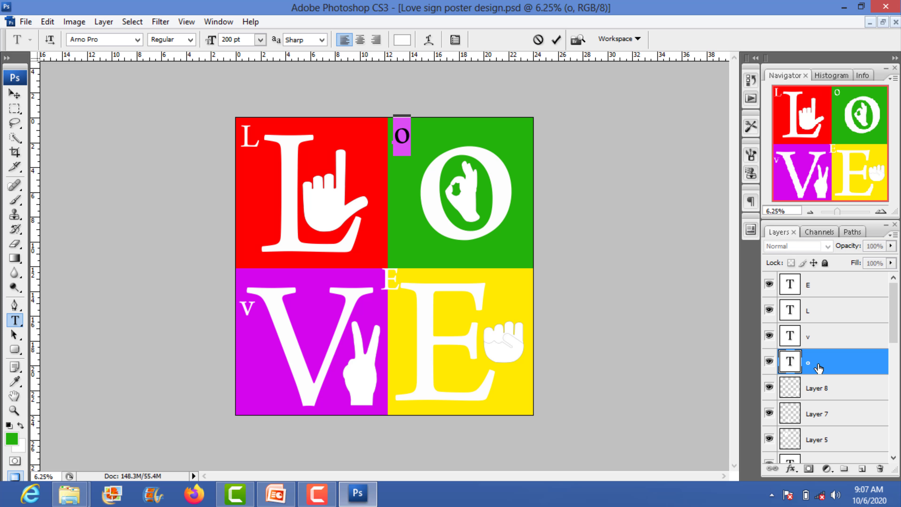
left_click(15, 94)
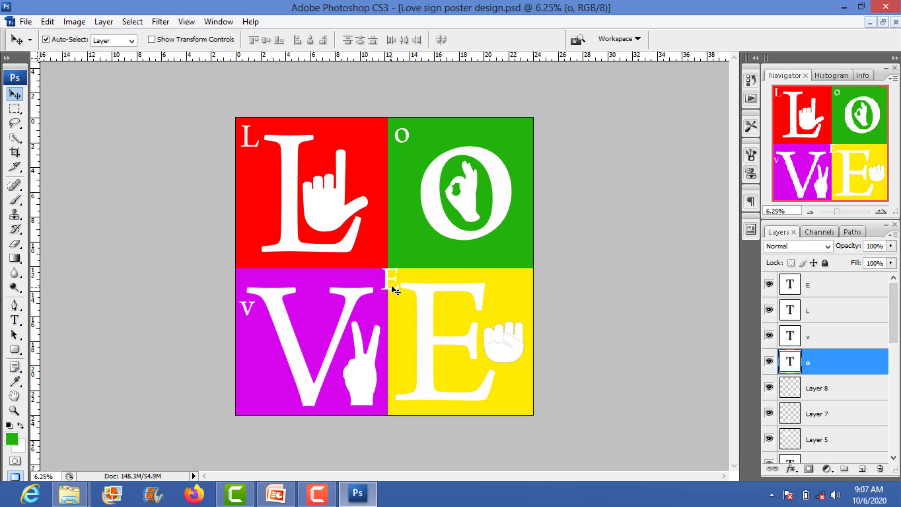
Drag the small E into the yellow square's top-left corner, nudging it slightly right
left_click_drag(387, 289, 398, 315)
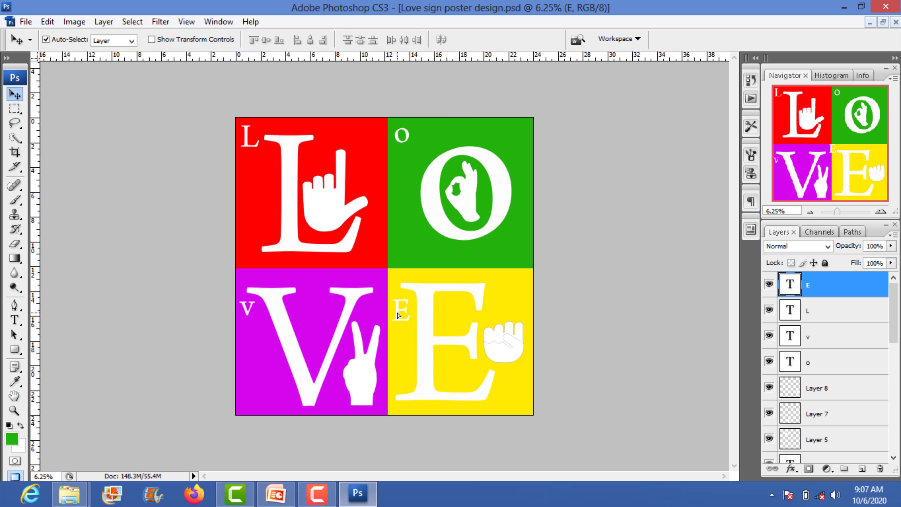
left_click_drag(398, 315, 395, 310)
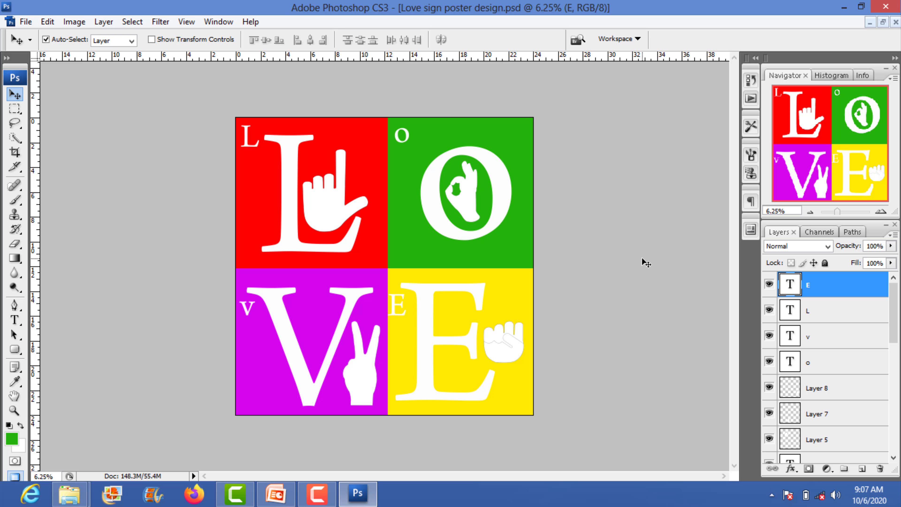
key("shift+Right")
key("shift+Right")
key("shift+Right")
Nudge the small E caption slightly upward with Shift+Up
key("shift+Up")
key("shift+Up")
key("shift+Up")
left_click(29, 21)
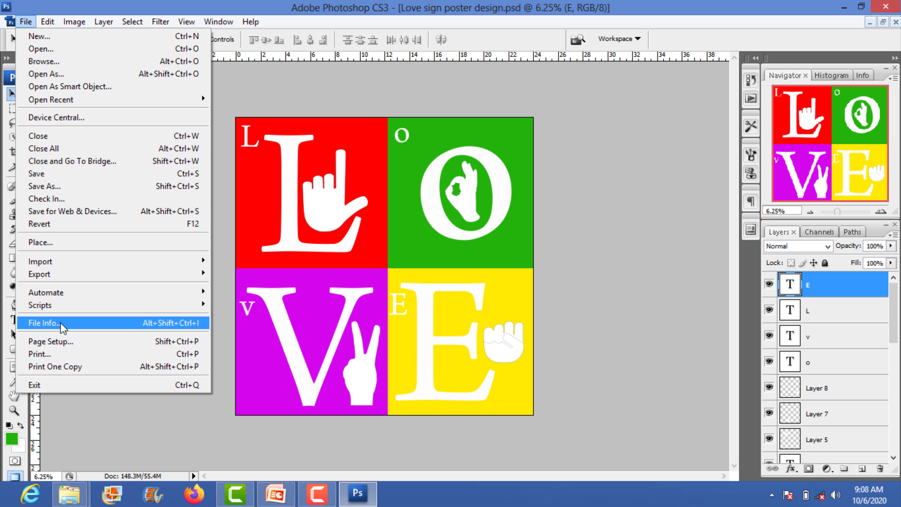
left_click(43, 354)
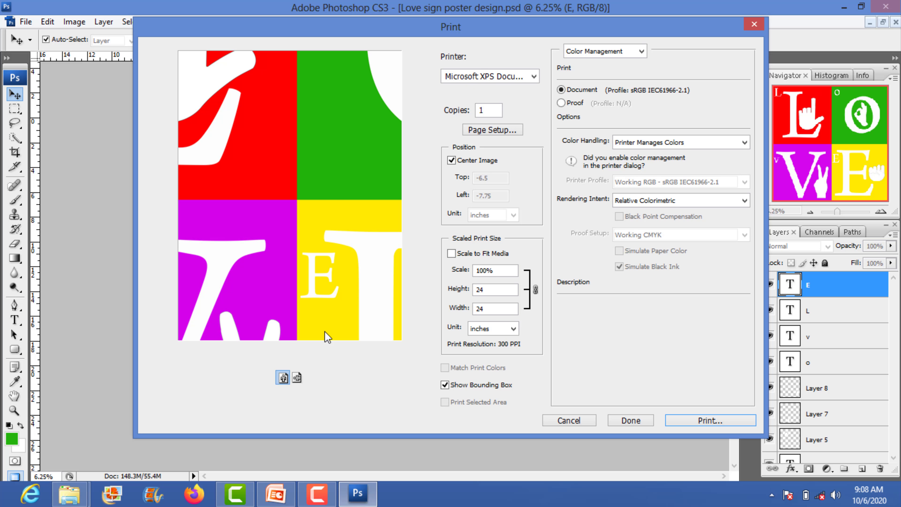
left_click(296, 377)
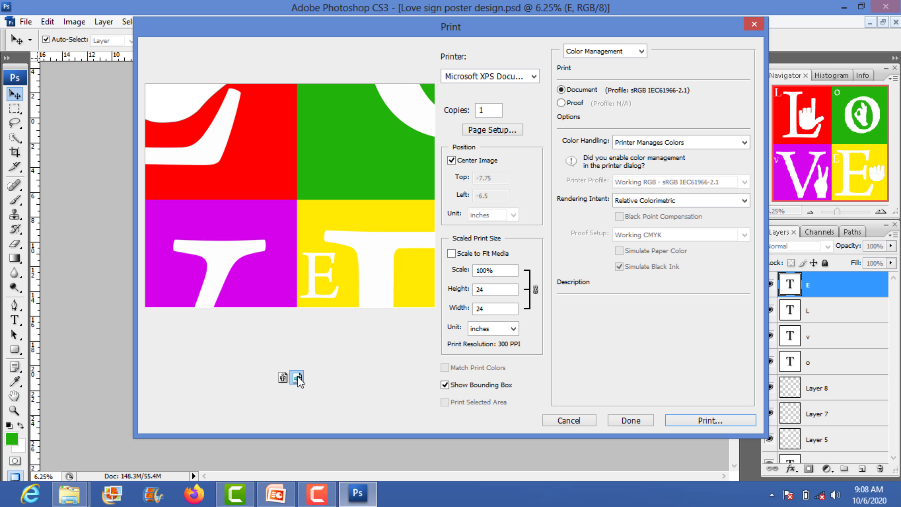
left_click(491, 130)
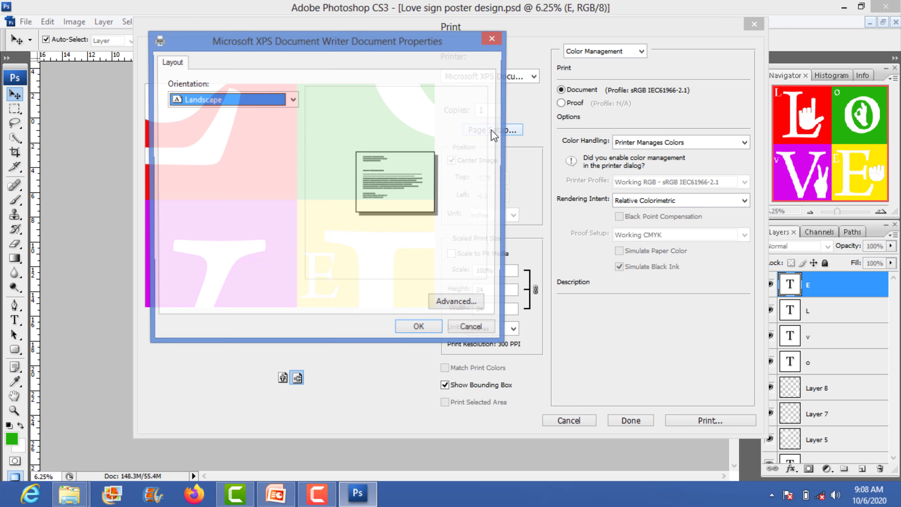
left_click(261, 105)
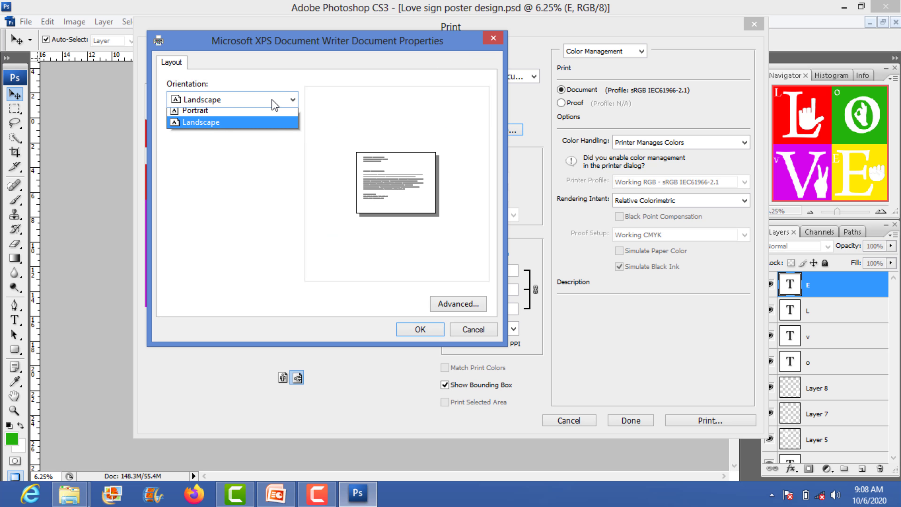
left_click(247, 111)
left_click(419, 328)
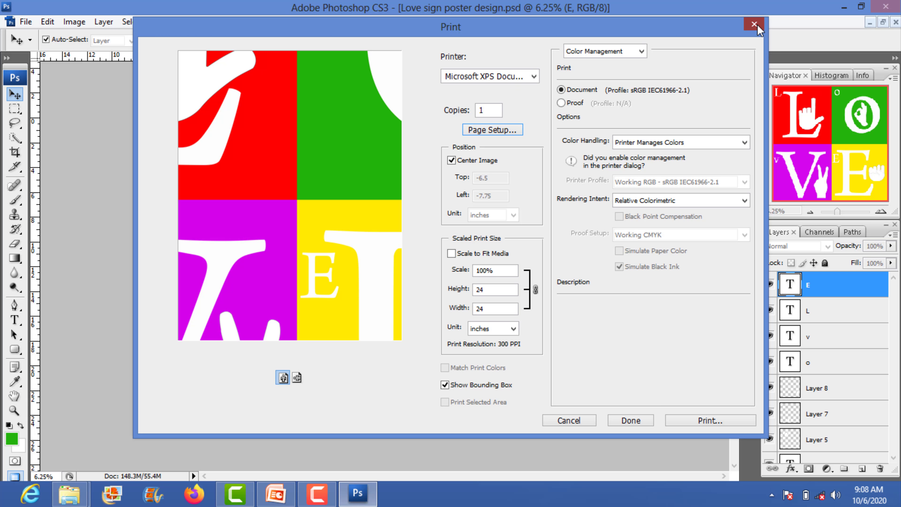
left_click(754, 24)
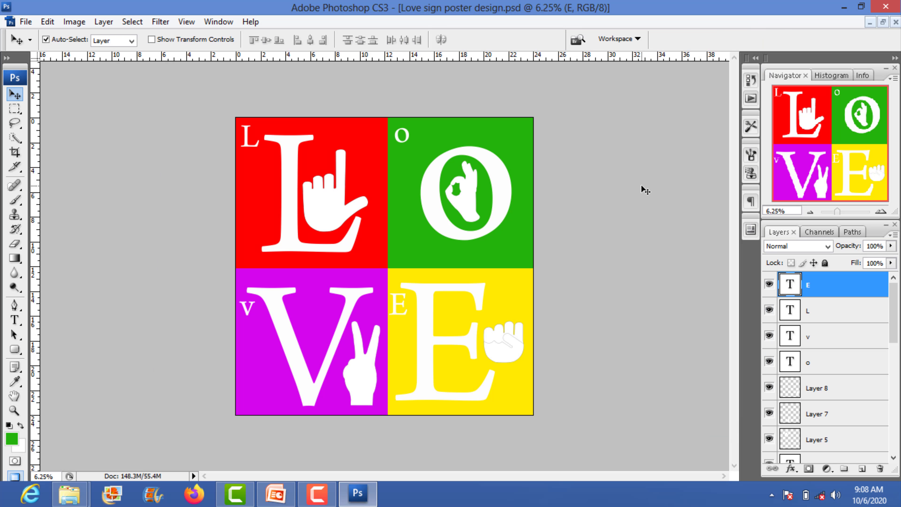